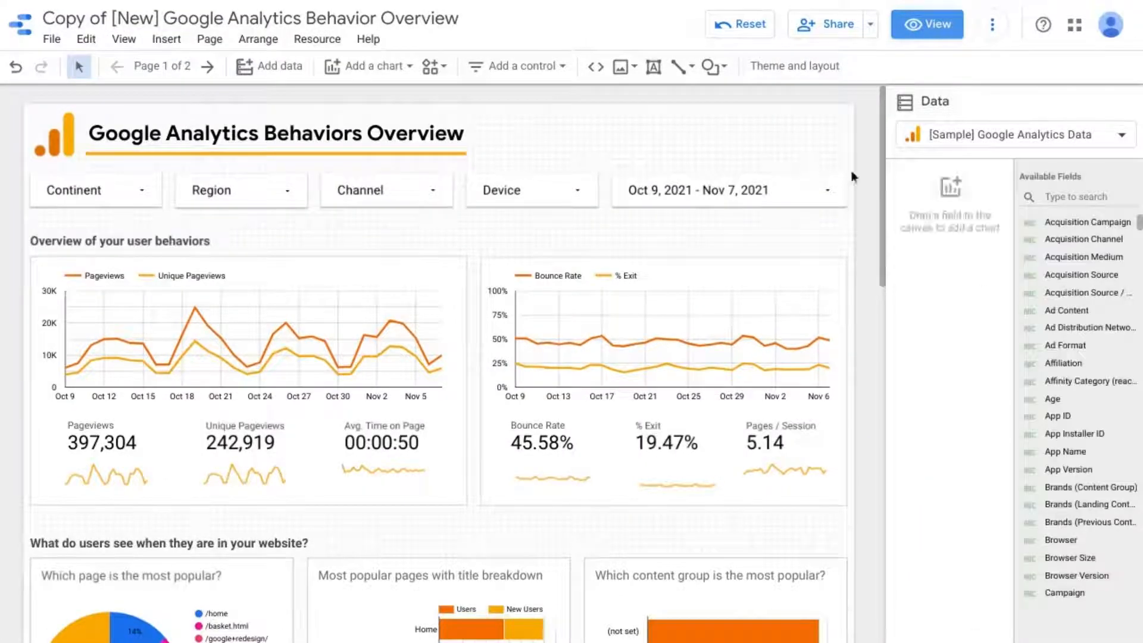
Step: Select the Pageviews time series chart and examine the available chart types and its data settings, from data source to cross-filtering
left_click(283, 315)
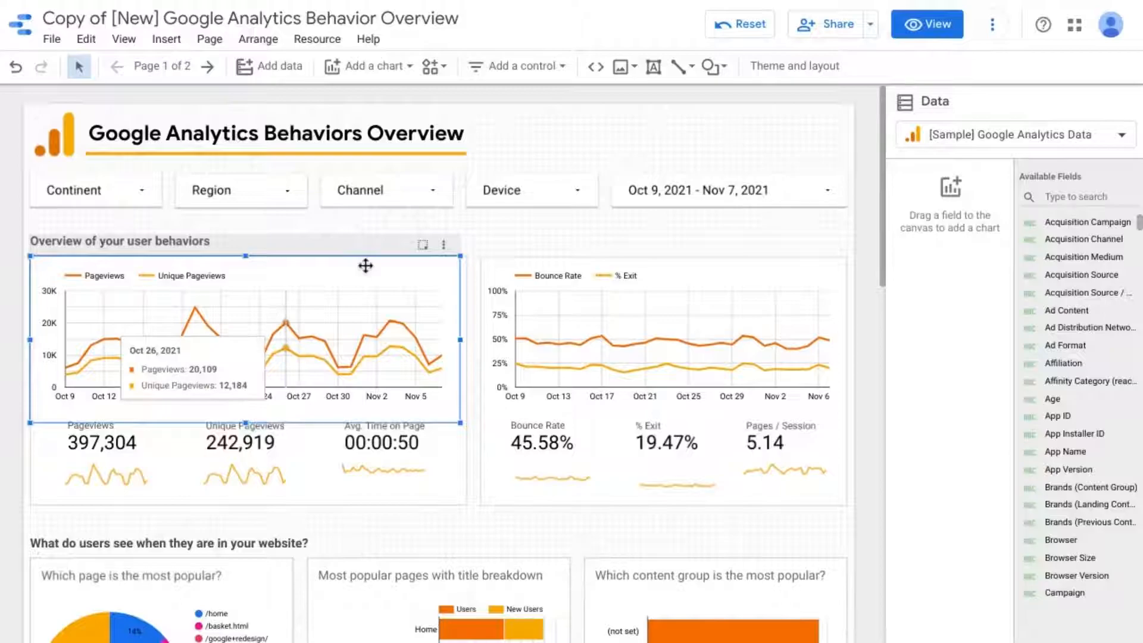
left_click(307, 325)
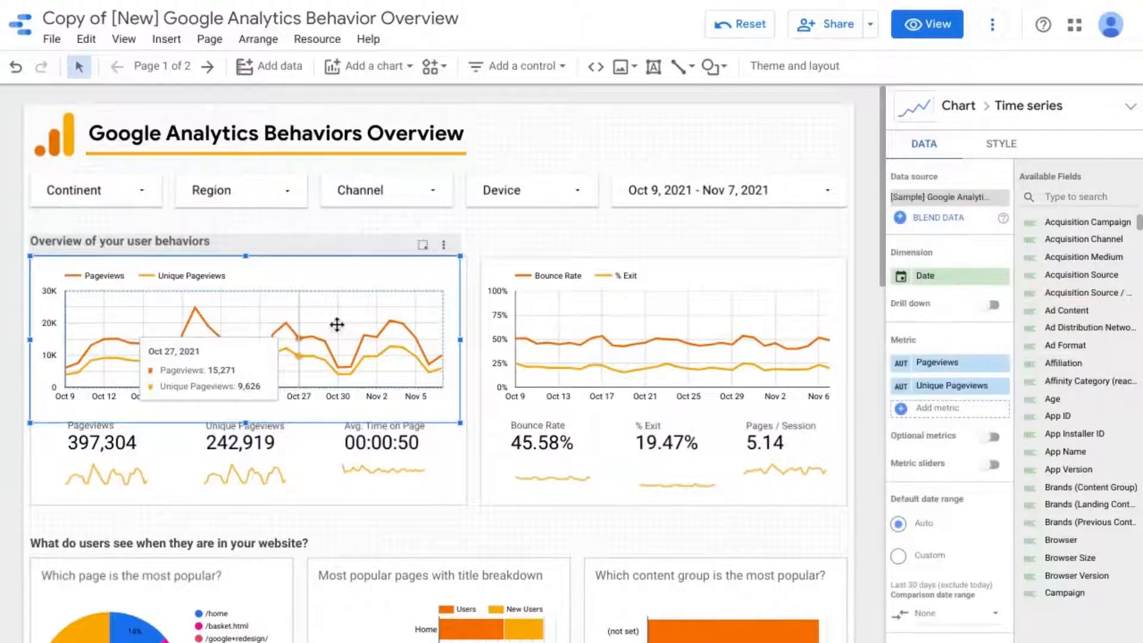
left_click(1128, 110)
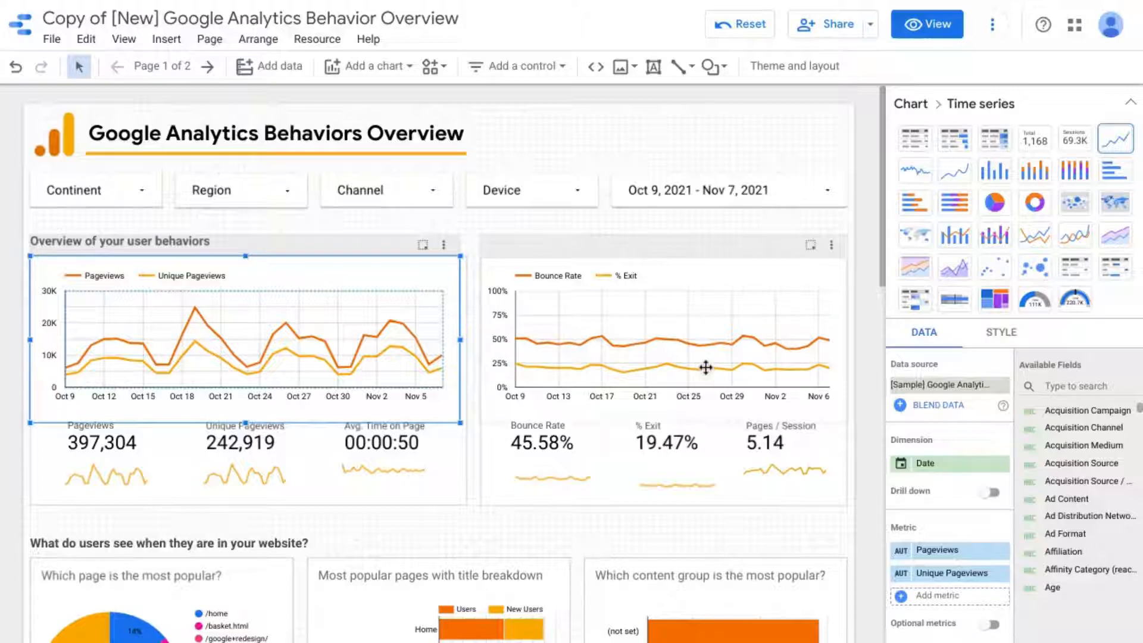
mouse_move(705, 367)
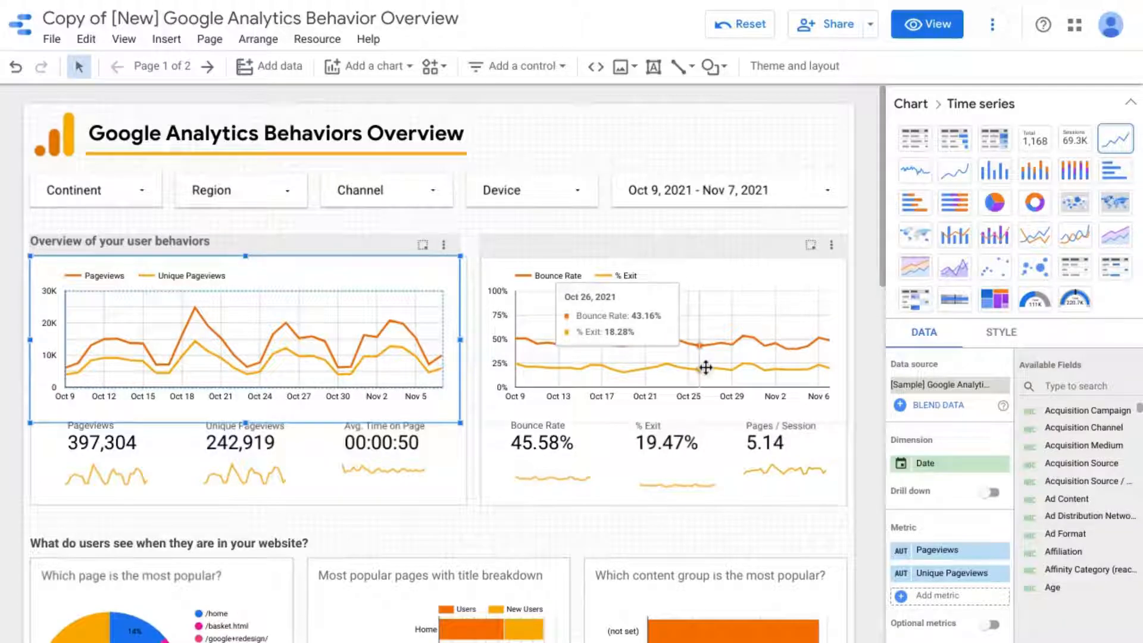
scroll(924, 410, "down", 1)
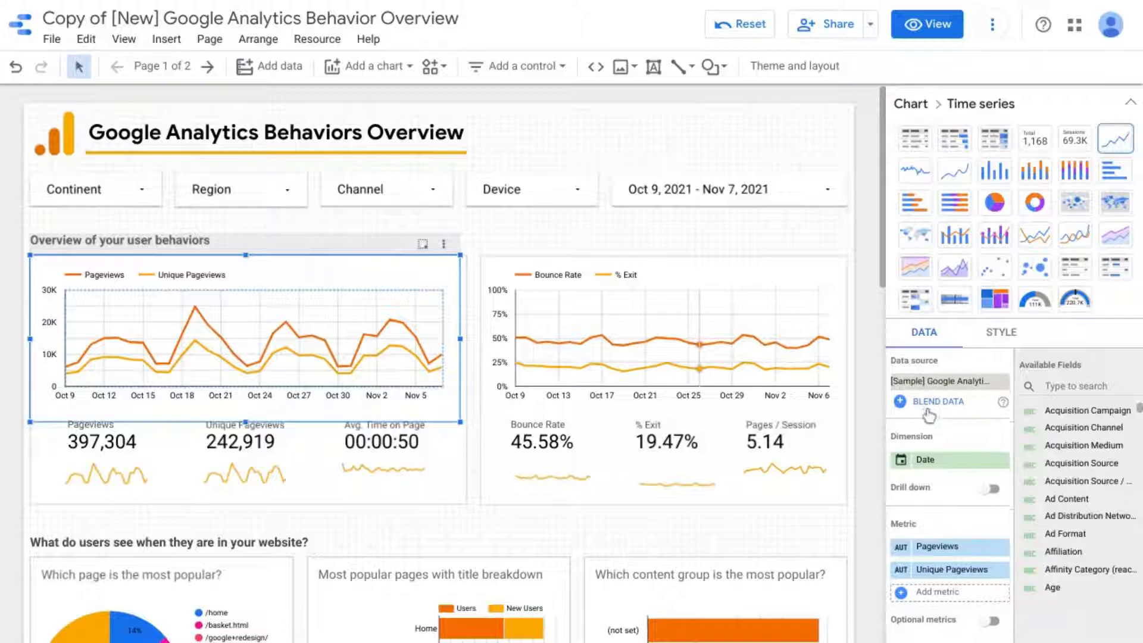
left_click(1130, 102)
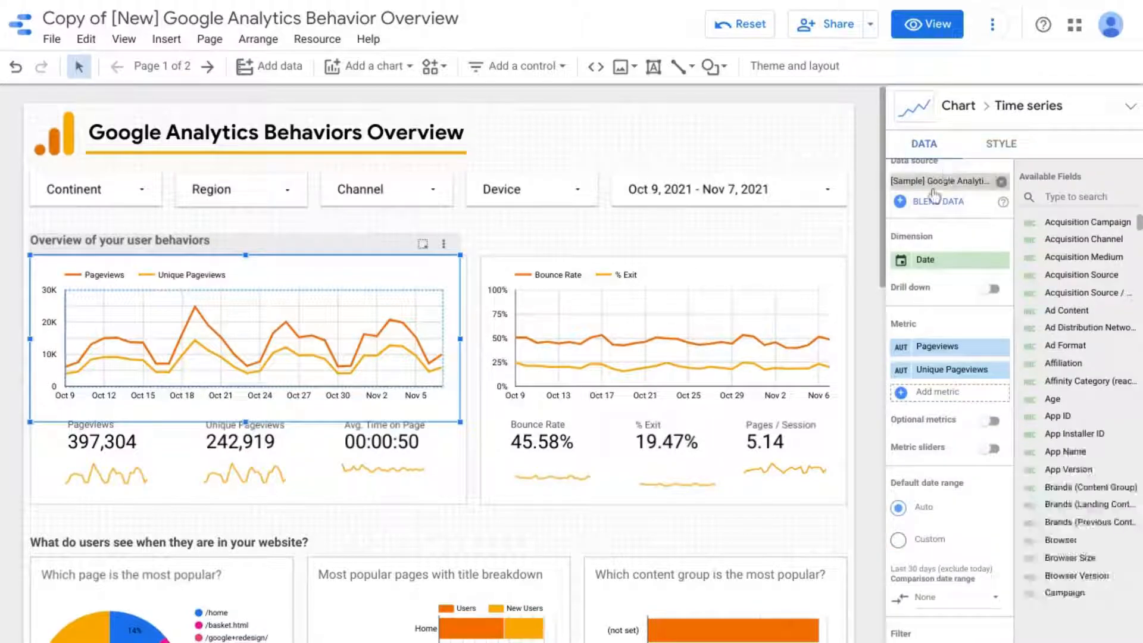
scroll(931, 237, "up", 1)
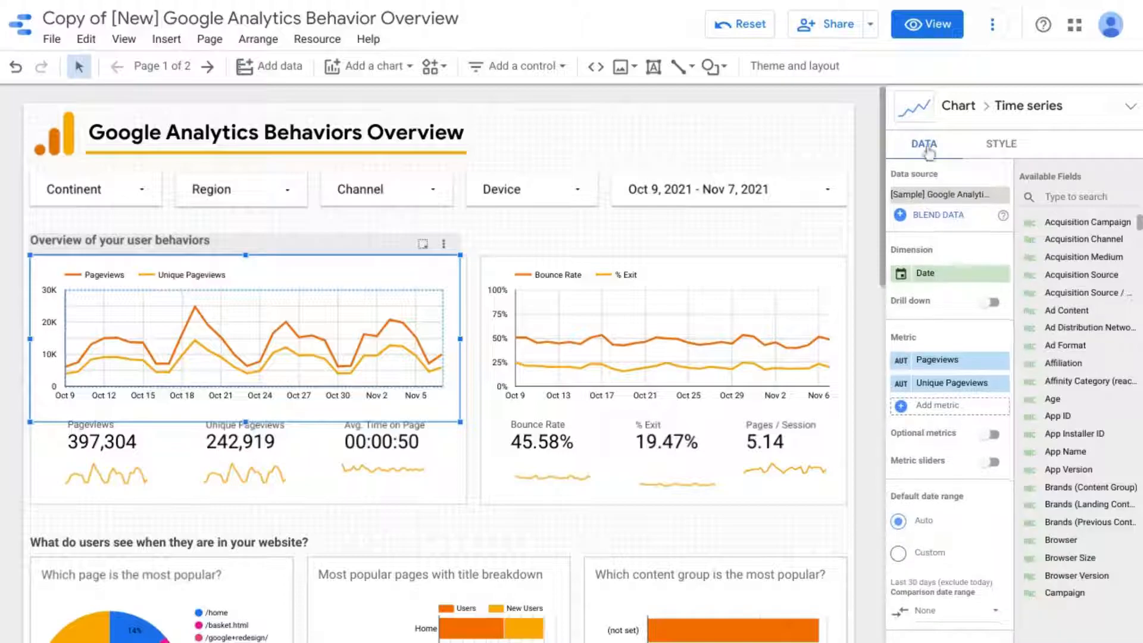
scroll(939, 302, "down", 8)
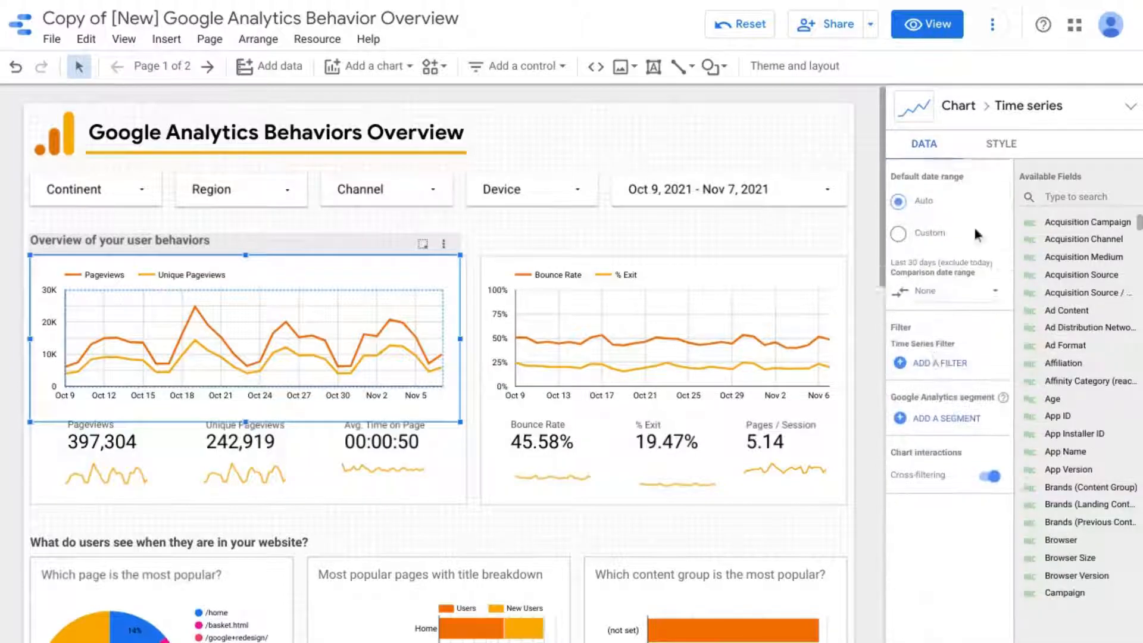
scroll(983, 190, "up", 10)
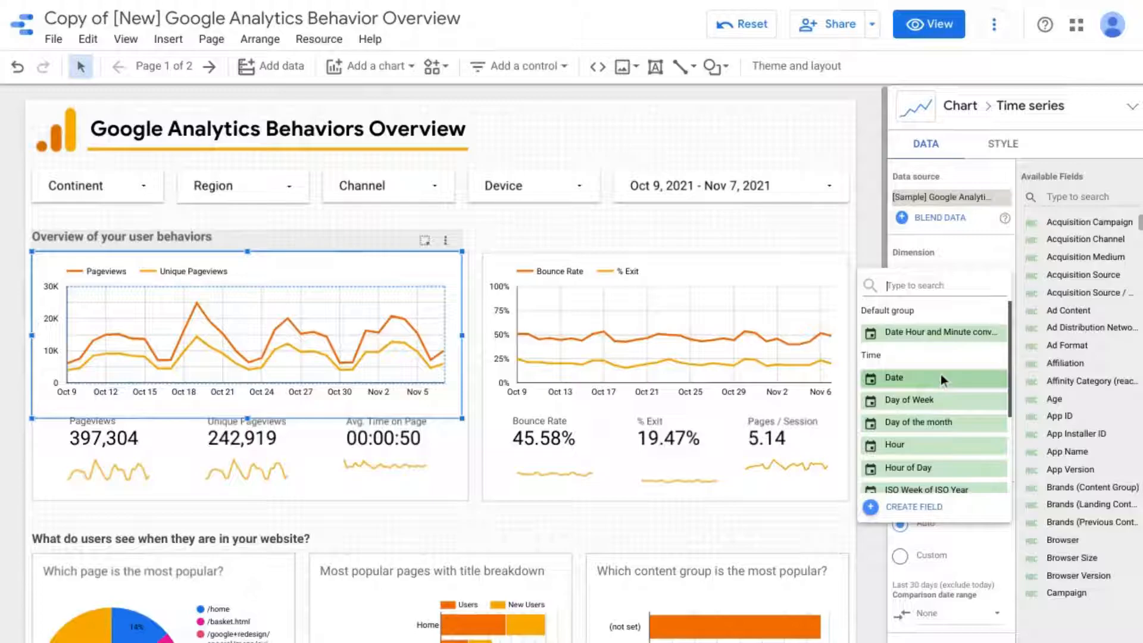
Step: Examine the time-based dimensions available for the Pageviews time series chart, then inspect the trend lines of both overview charts
left_click_drag(941, 374, 939, 410)
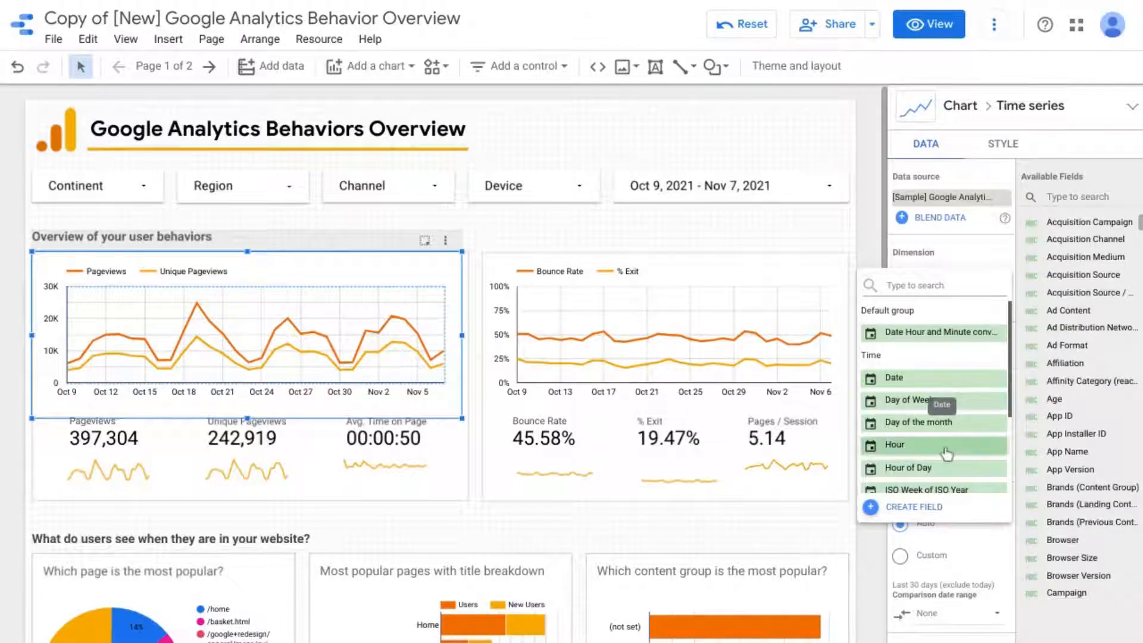
scroll(946, 454, "down", 1)
scroll(947, 445, "down", 1)
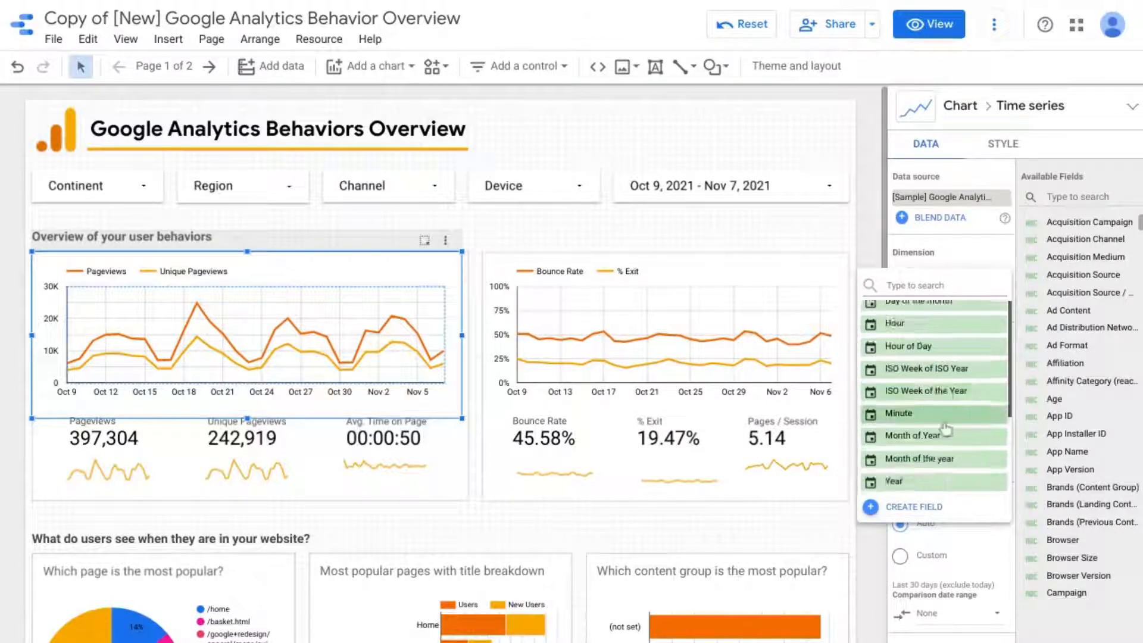
left_click(871, 227)
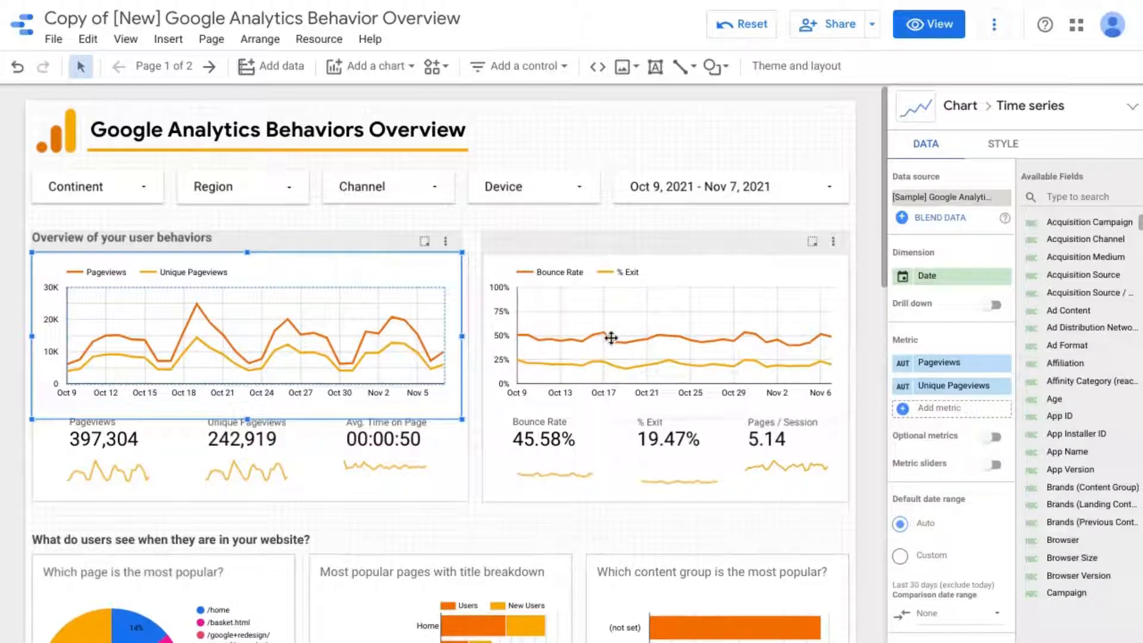
mouse_move(611, 337)
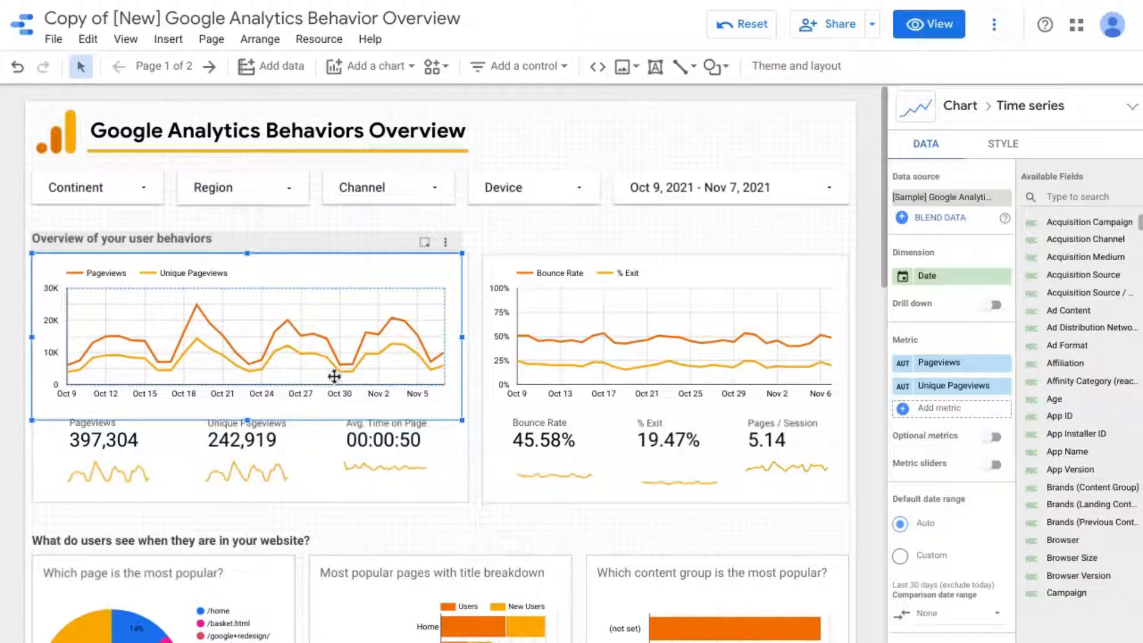
mouse_move(337, 375)
mouse_move(372, 324)
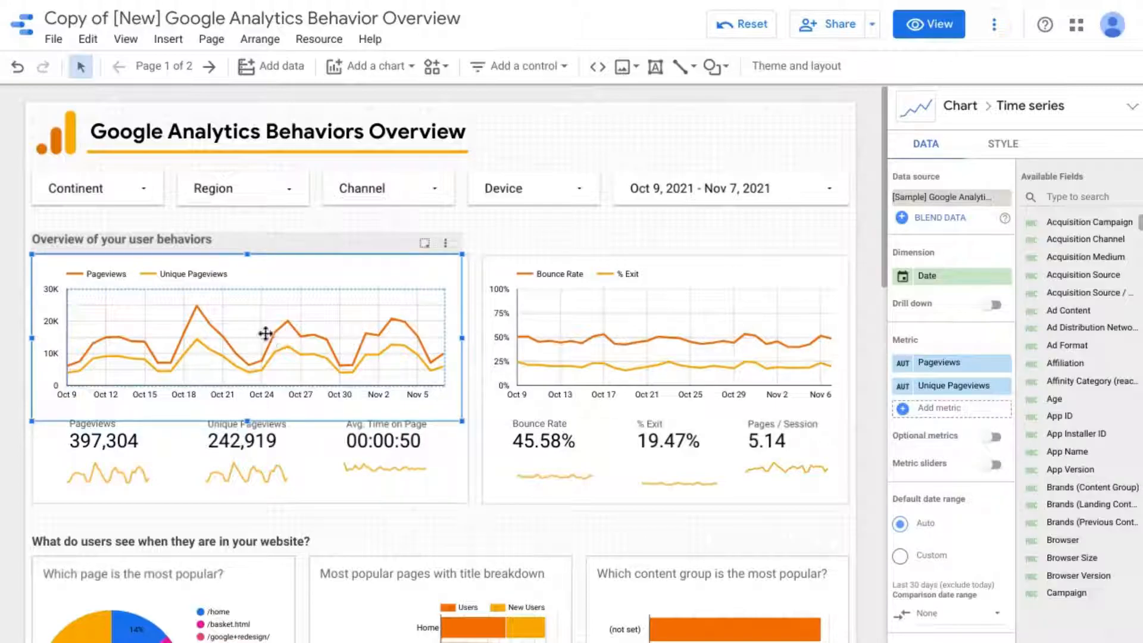
mouse_move(266, 332)
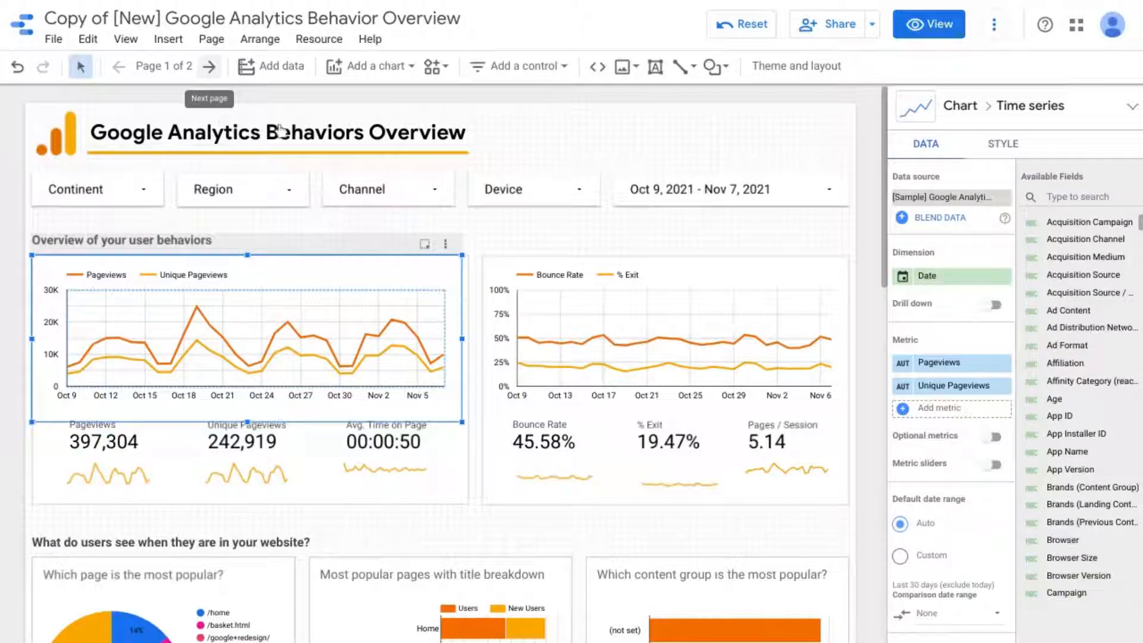
Step: On page 2 of the report, insert a line chart filling the empty area above the Pageviews and Unique Pageviews scorecards
left_click(212, 68)
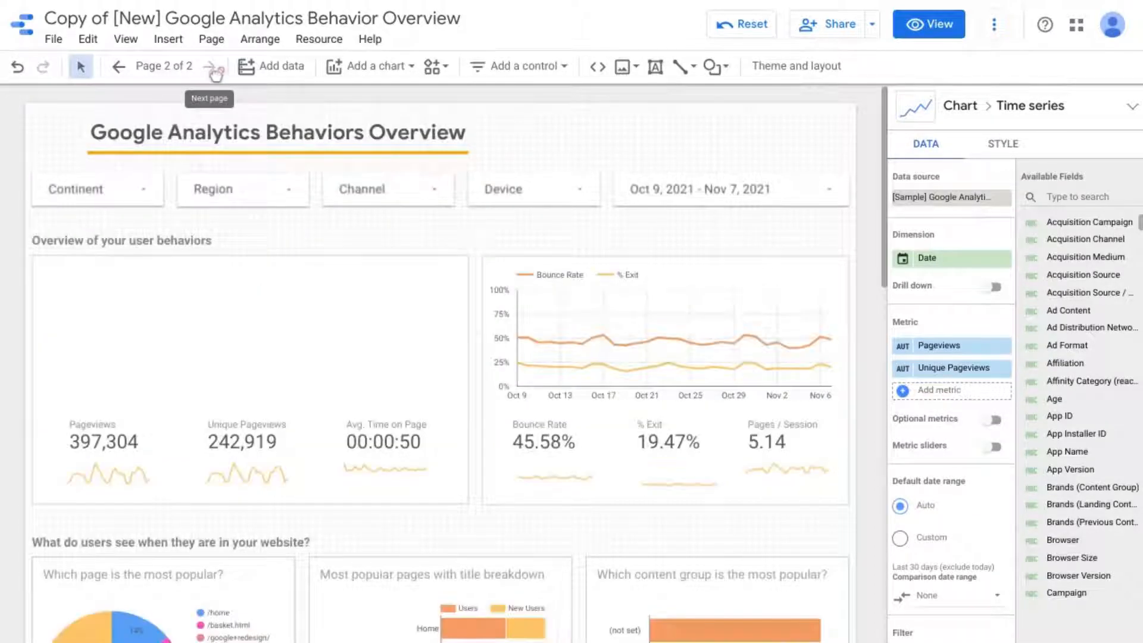
left_click(359, 68)
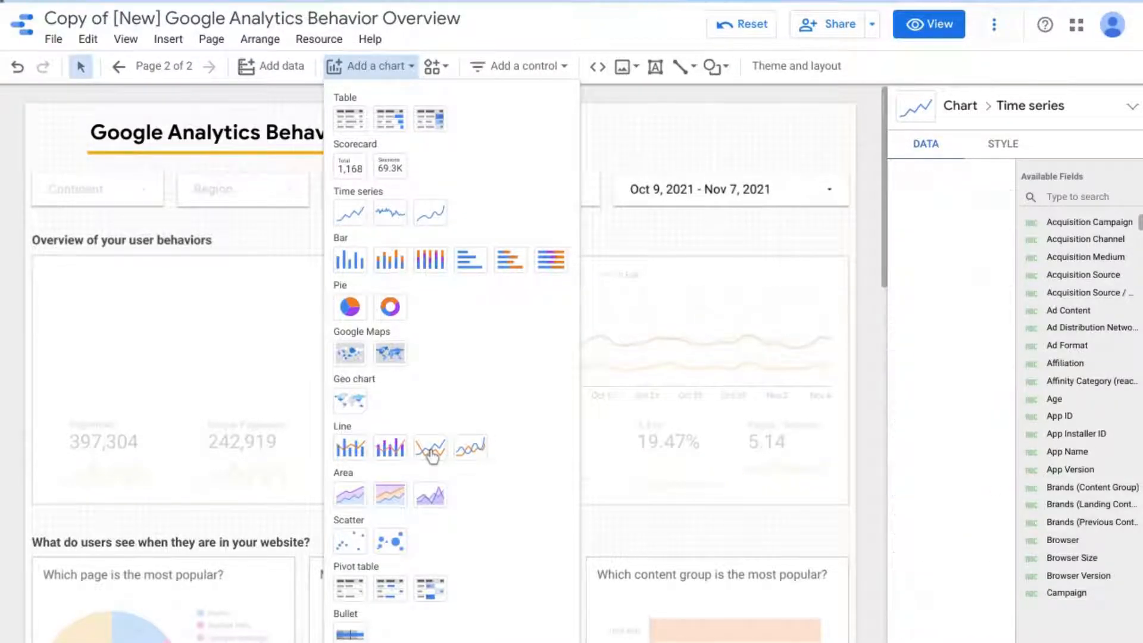
left_click(431, 452)
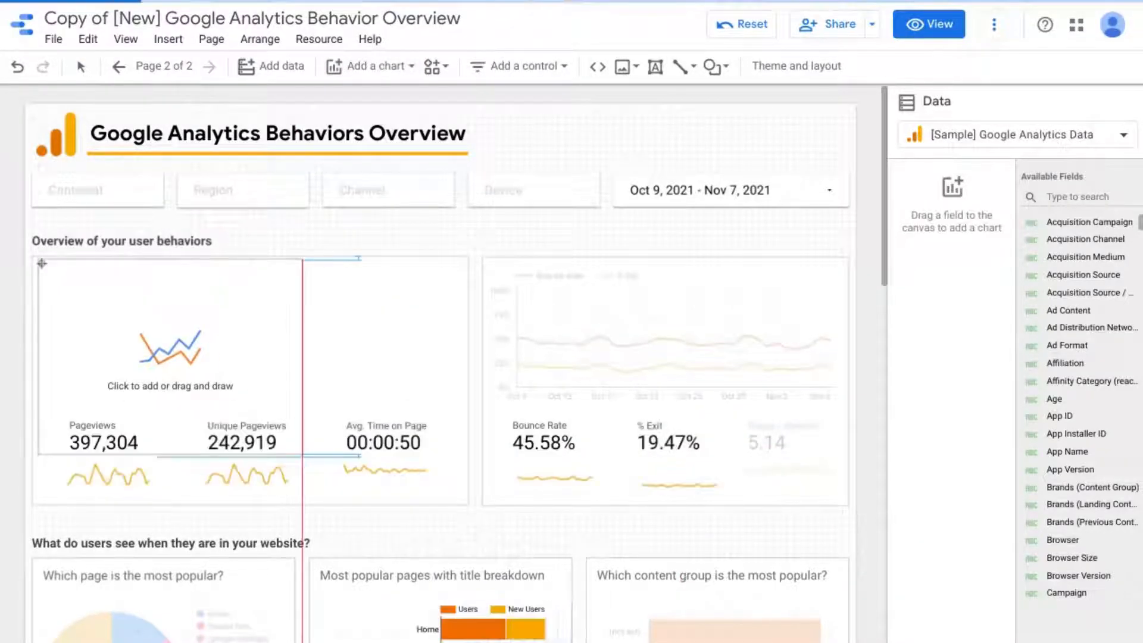
left_click_drag(46, 264, 458, 413)
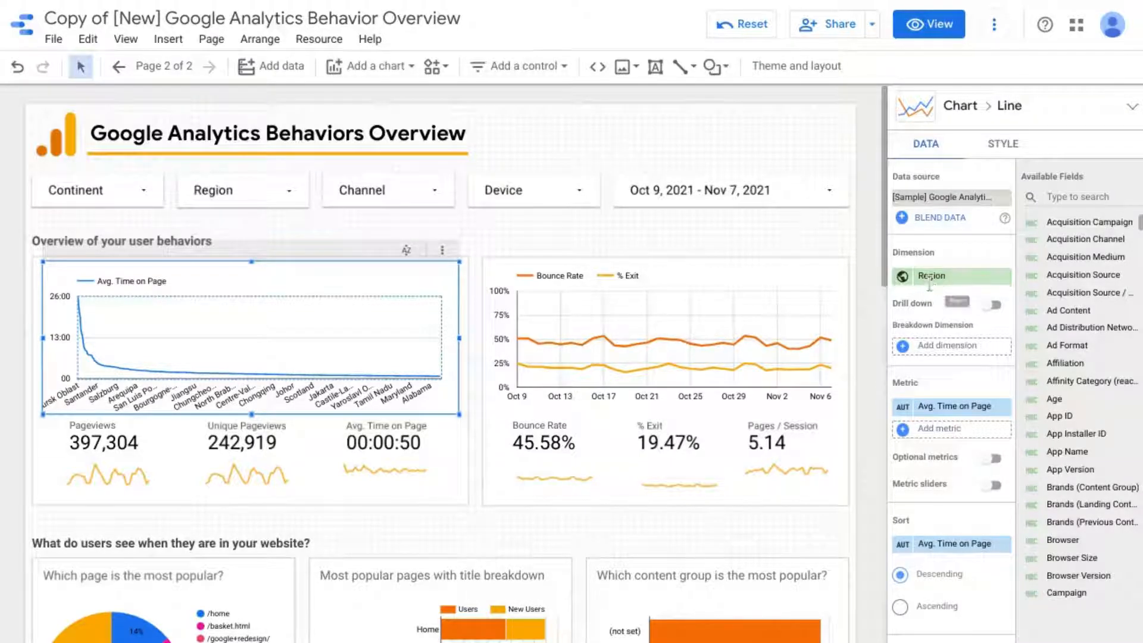
Step: Replace the new line chart's Region dimension with Date
left_click(919, 333)
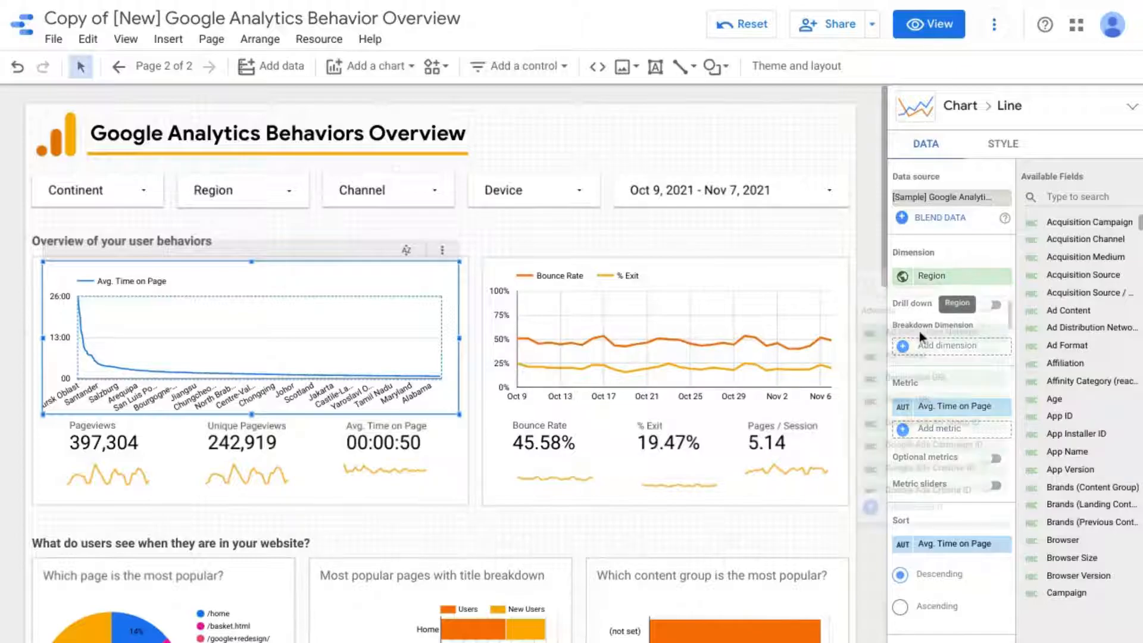
type("date")
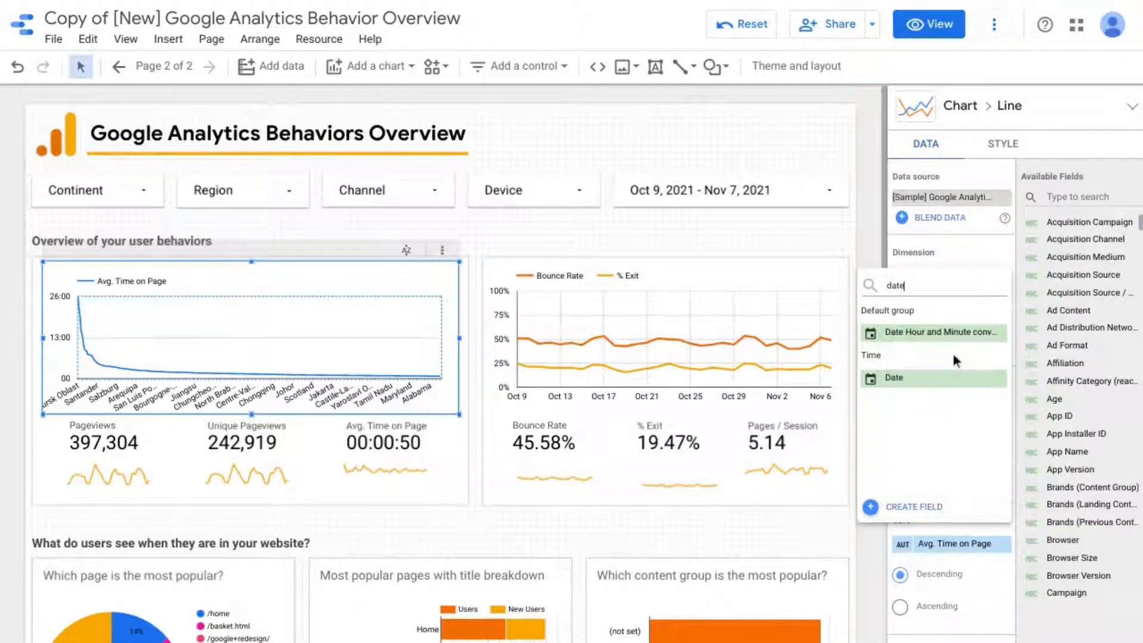
left_click(913, 386)
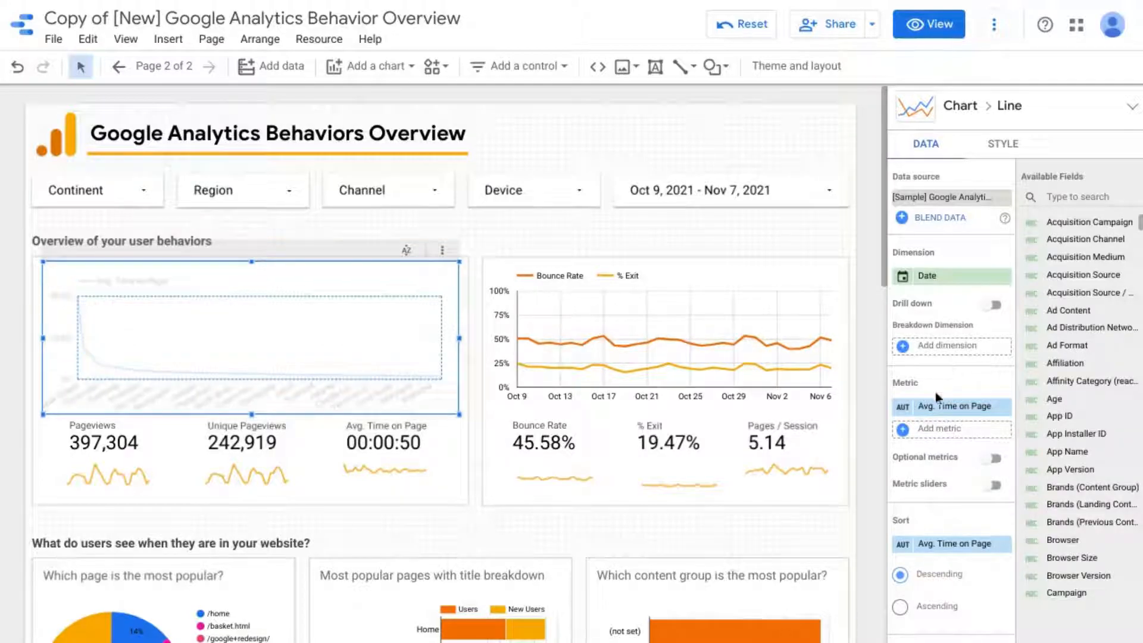
Step: Replace the line chart's Avg. Time on Page metric with Pageviews from the Page Tracking group
left_click(942, 405)
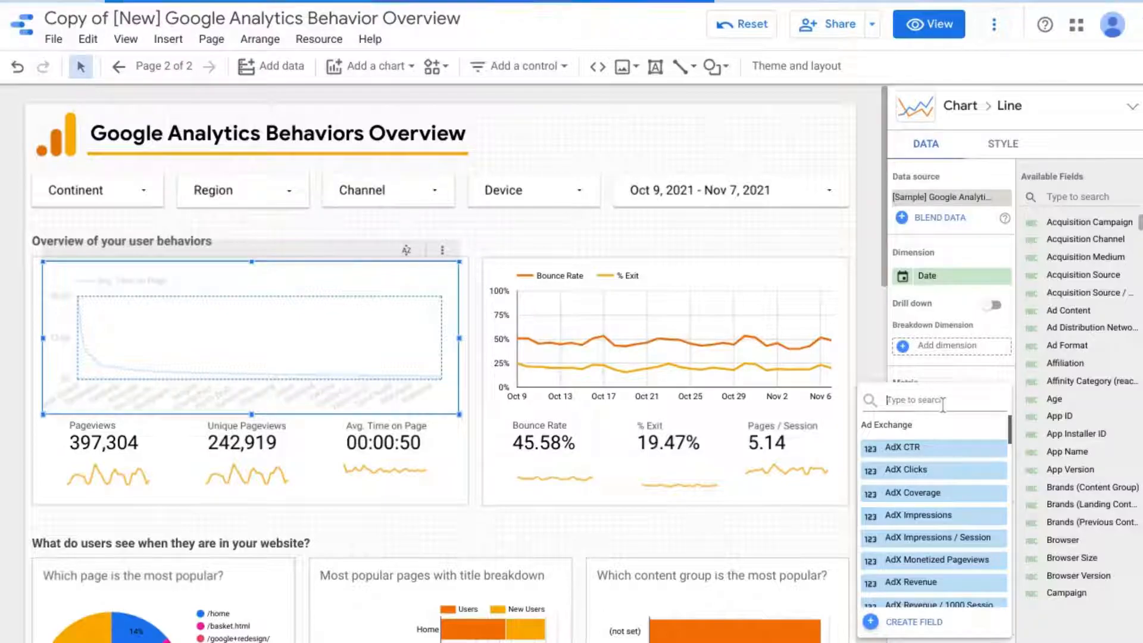
type("pageview")
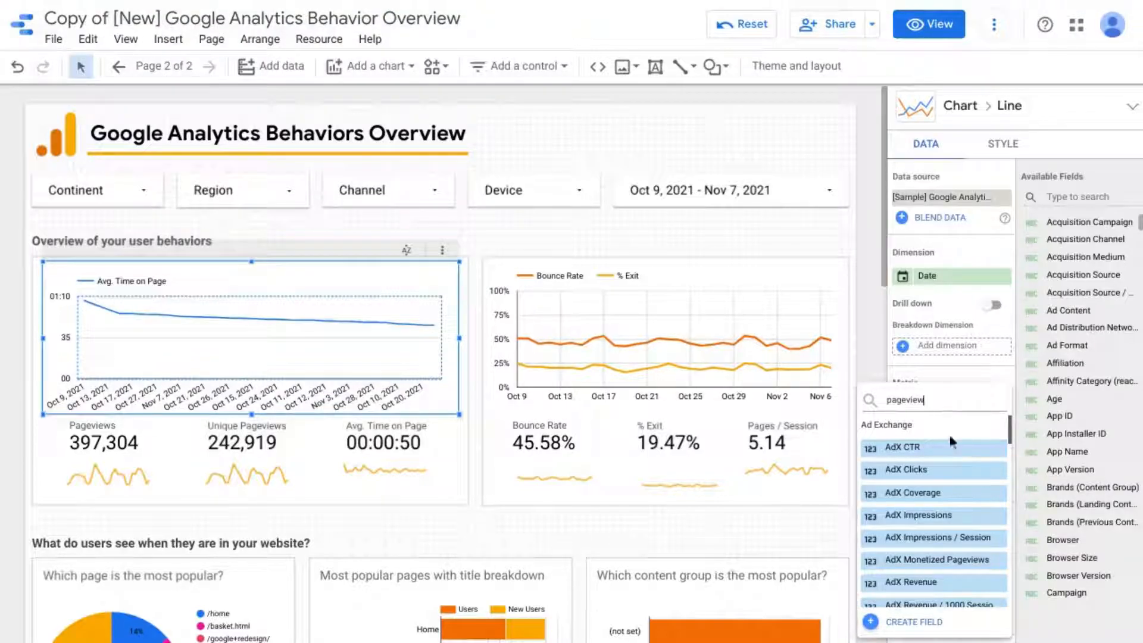
scroll(944, 476, "down", 3)
scroll(940, 516, "down", 1)
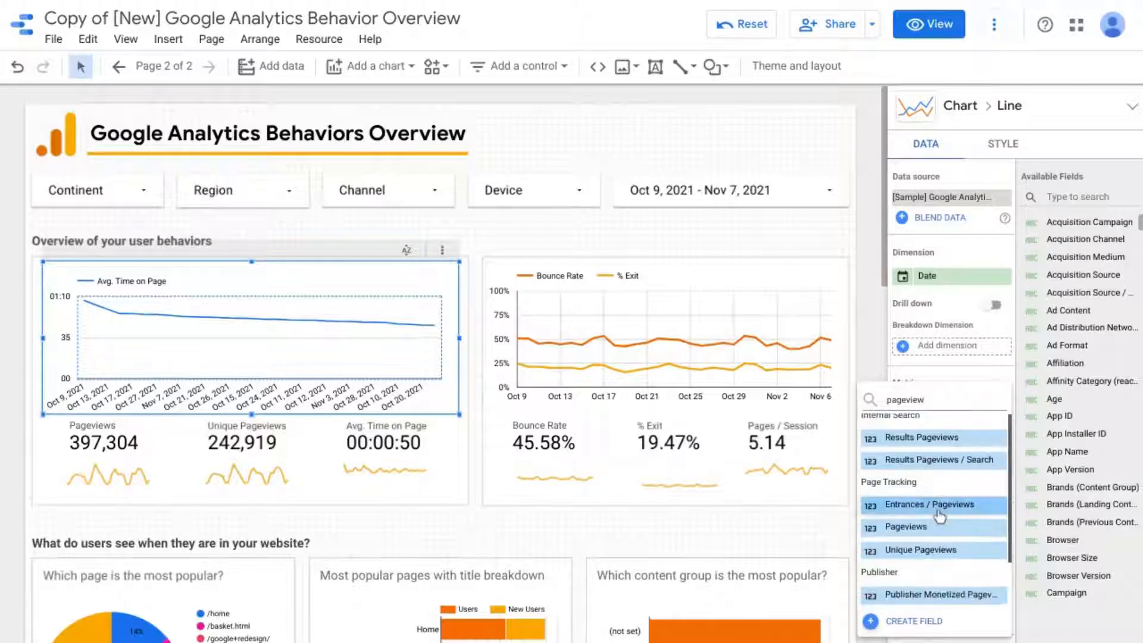
left_click(906, 527)
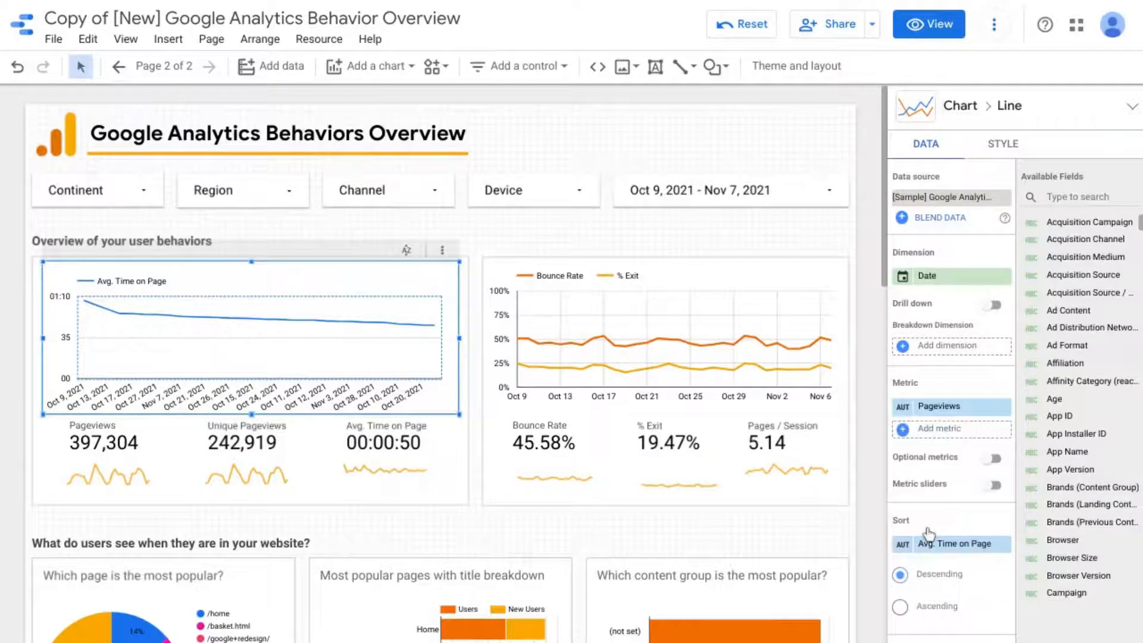
Step: Add Unique Pageviews as a second metric of the line chart
left_click(937, 435)
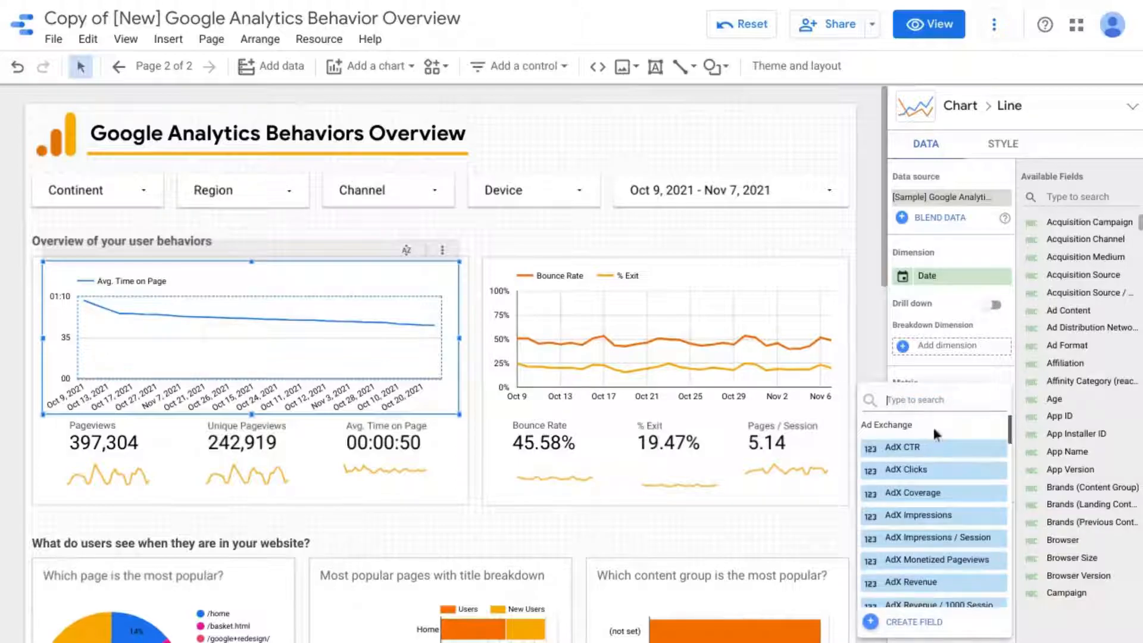
type("unique")
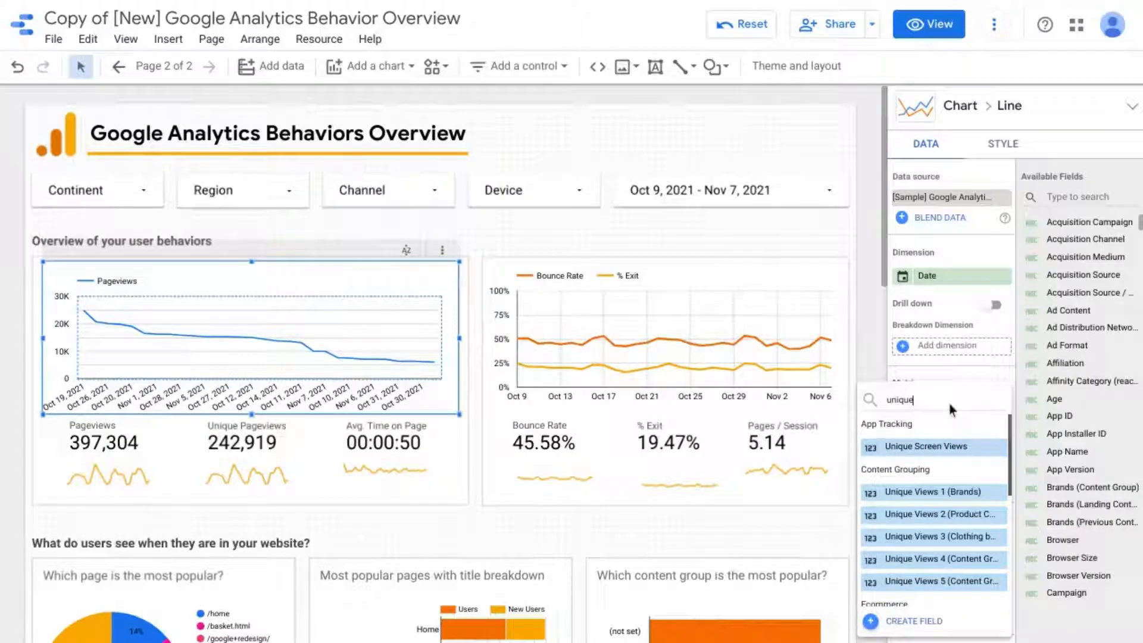
type(" pageviews")
left_click(944, 447)
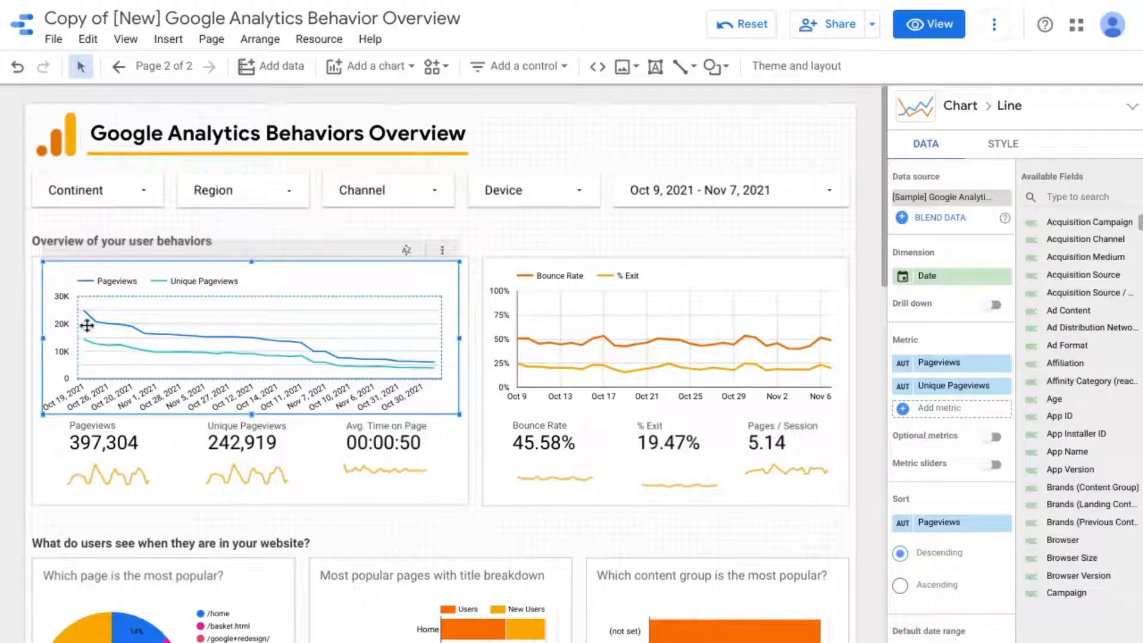
Step: Sort the line chart by Date in ascending order and check the resulting trend lines
mouse_move(87, 326)
mouse_move(433, 365)
scroll(930, 502, "down", 2)
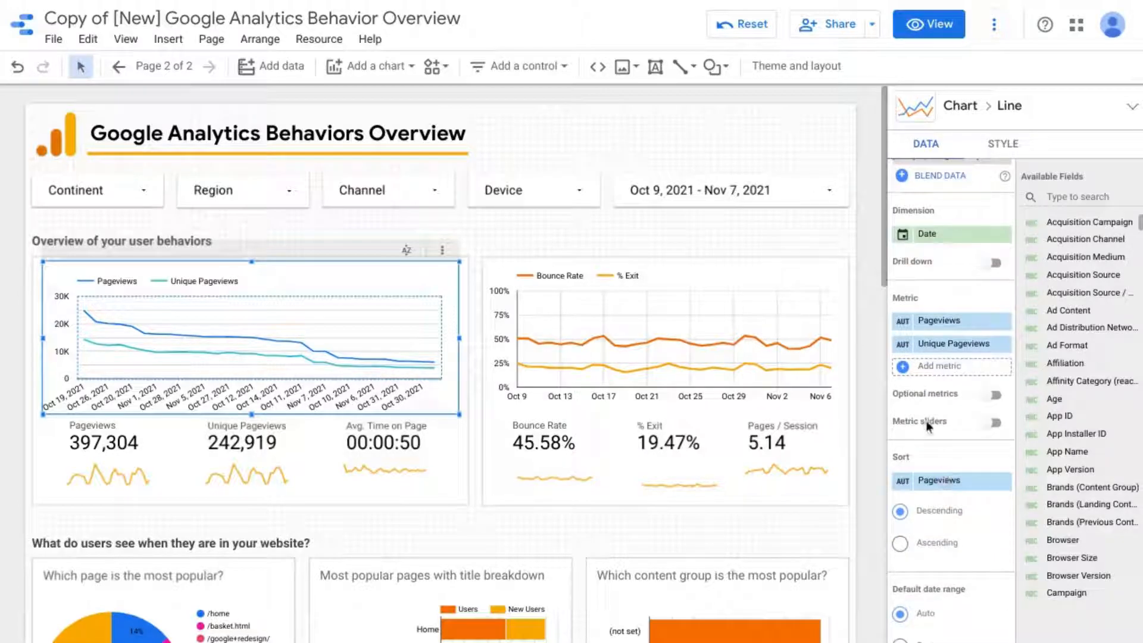
left_click(940, 366)
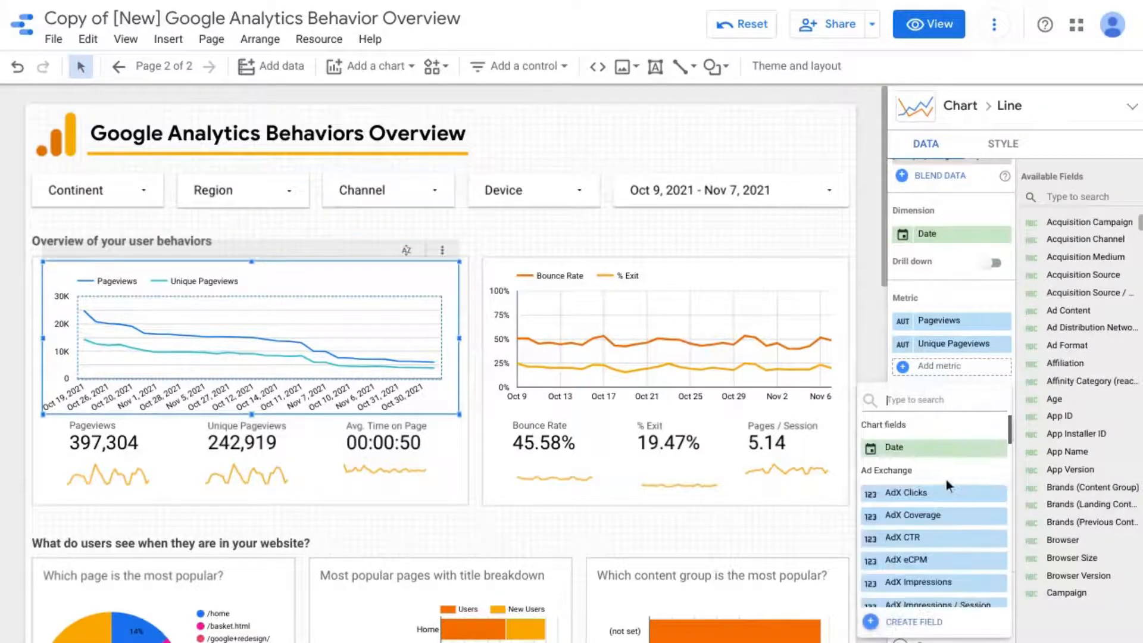
type("date")
left_click(942, 454)
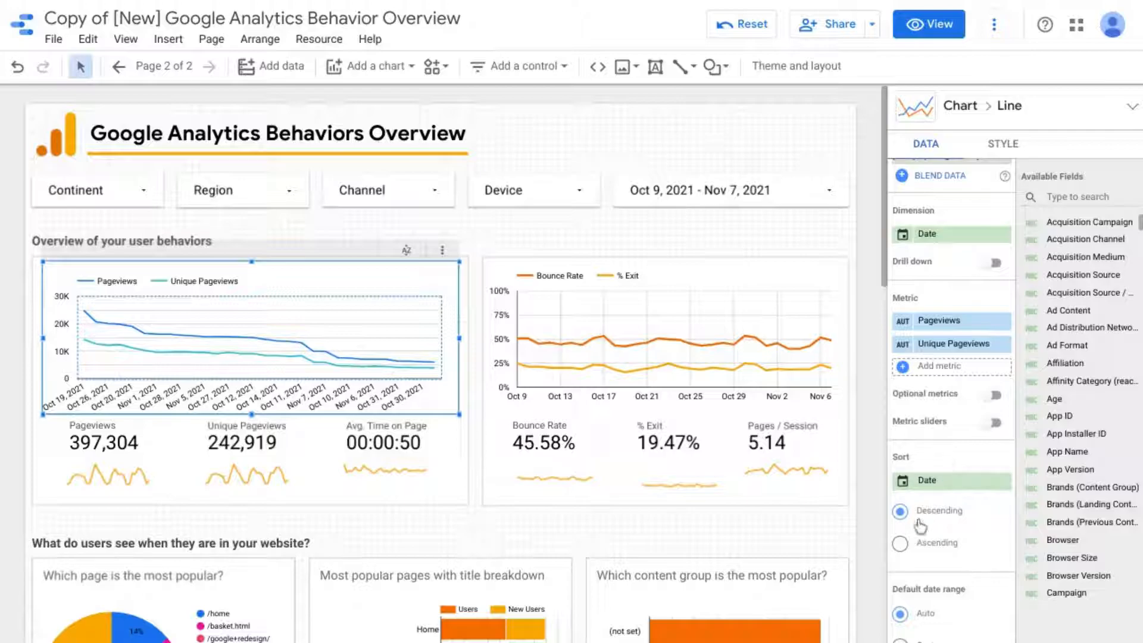
left_click(900, 545)
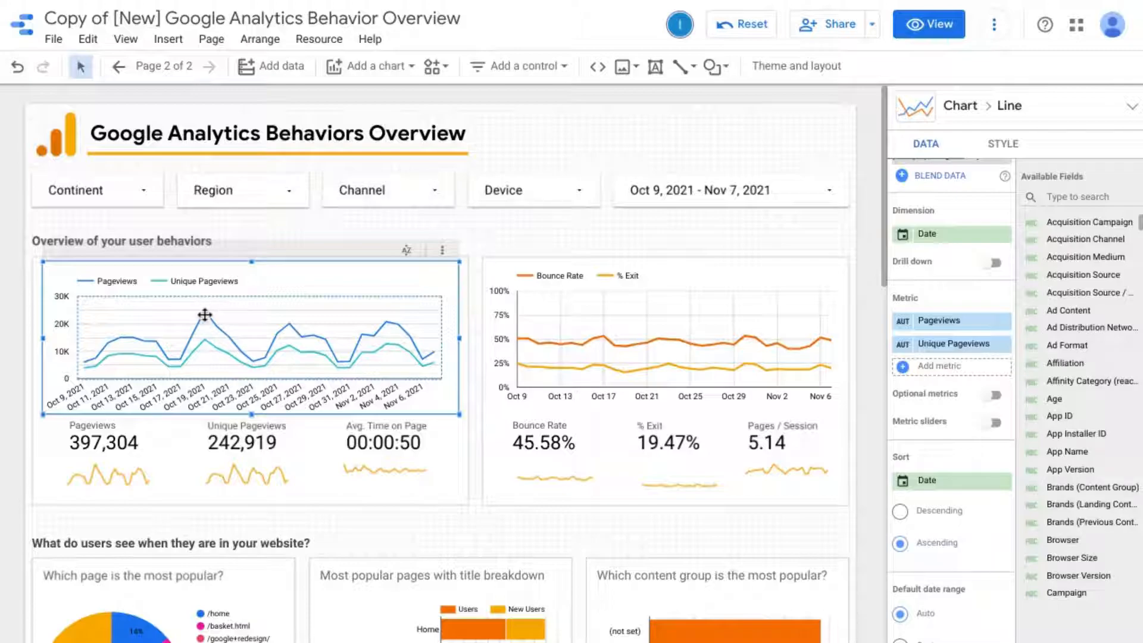
mouse_move(205, 315)
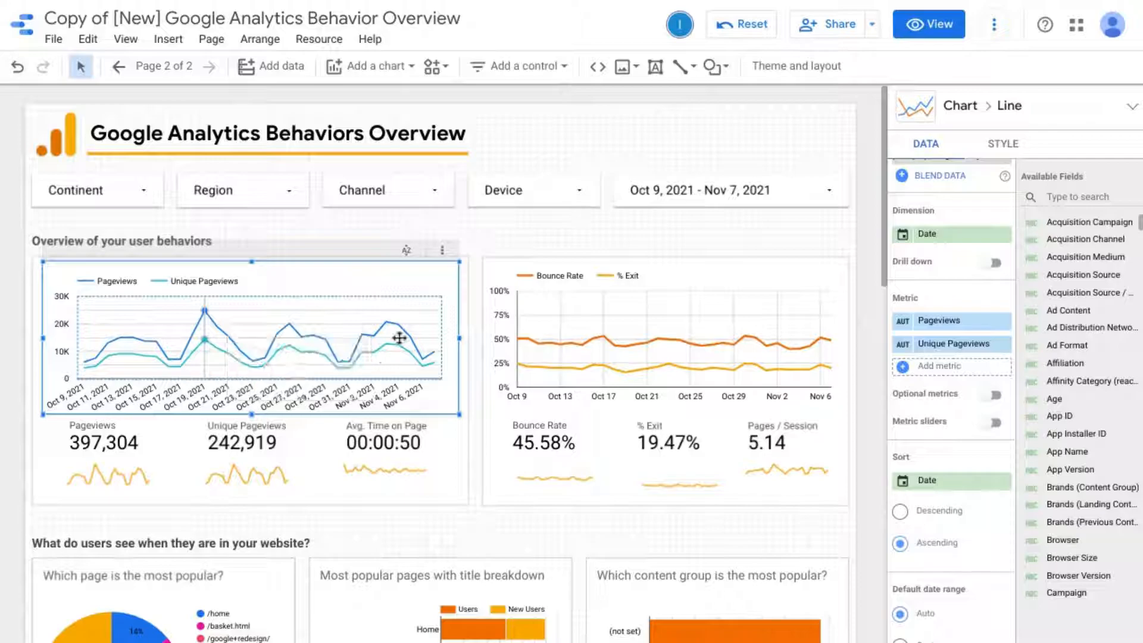
scroll(952, 371, "down", 2)
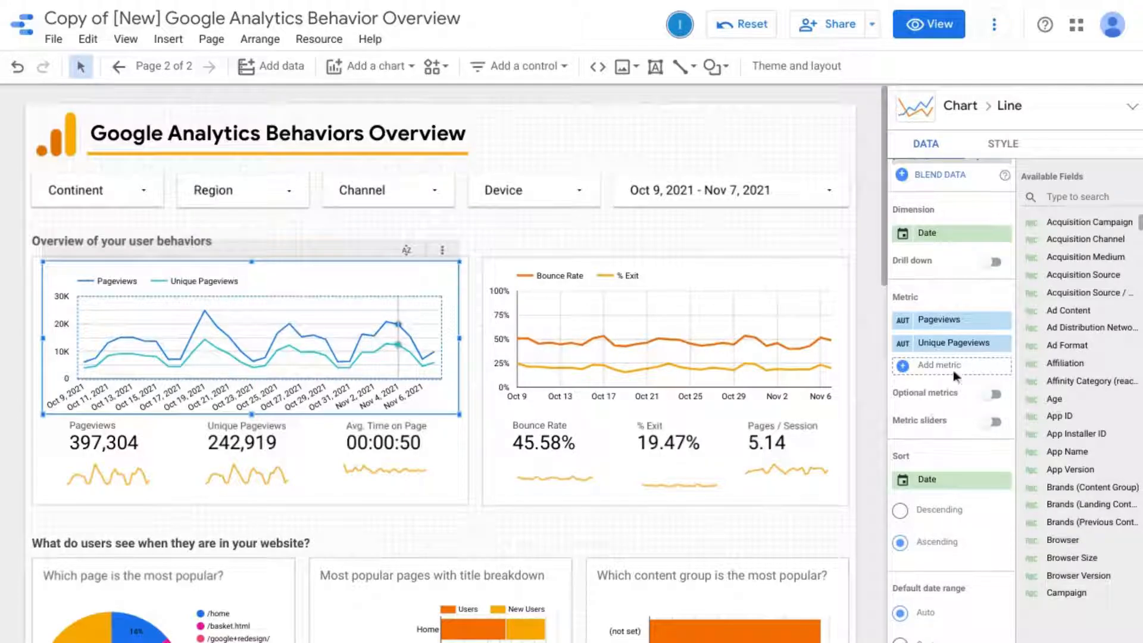
Step: Review the line chart's default date range, filter, Google Analytics segment and chart interaction settings
scroll(953, 370, "down", 3)
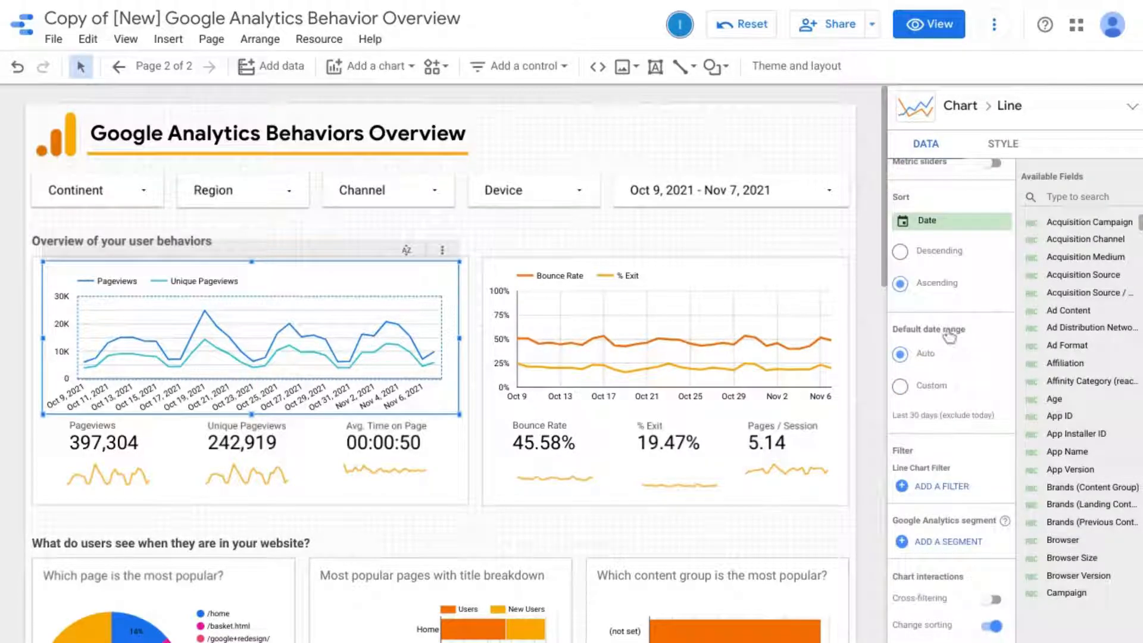
scroll(950, 336, "down", 3)
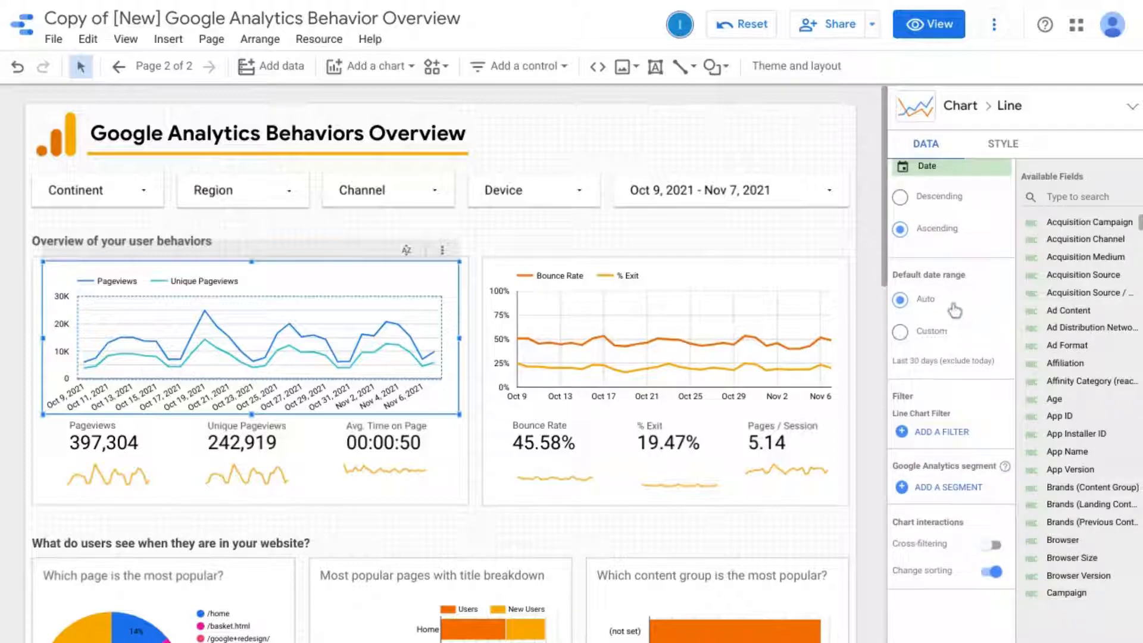
scroll(947, 300, "up", 1)
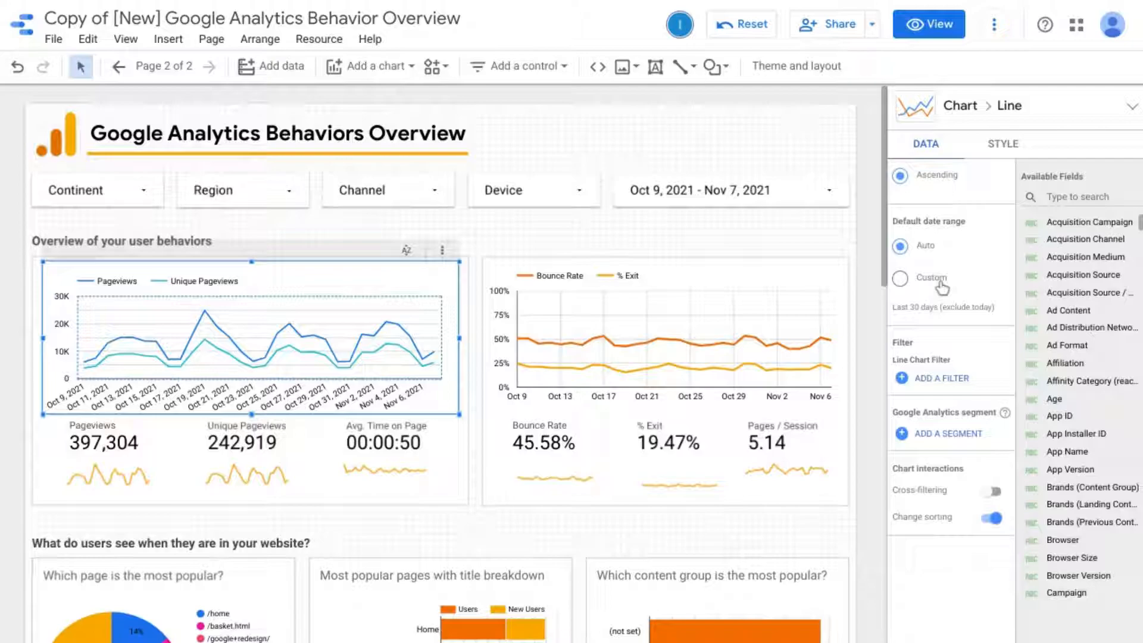
scroll(942, 288, "up", 1)
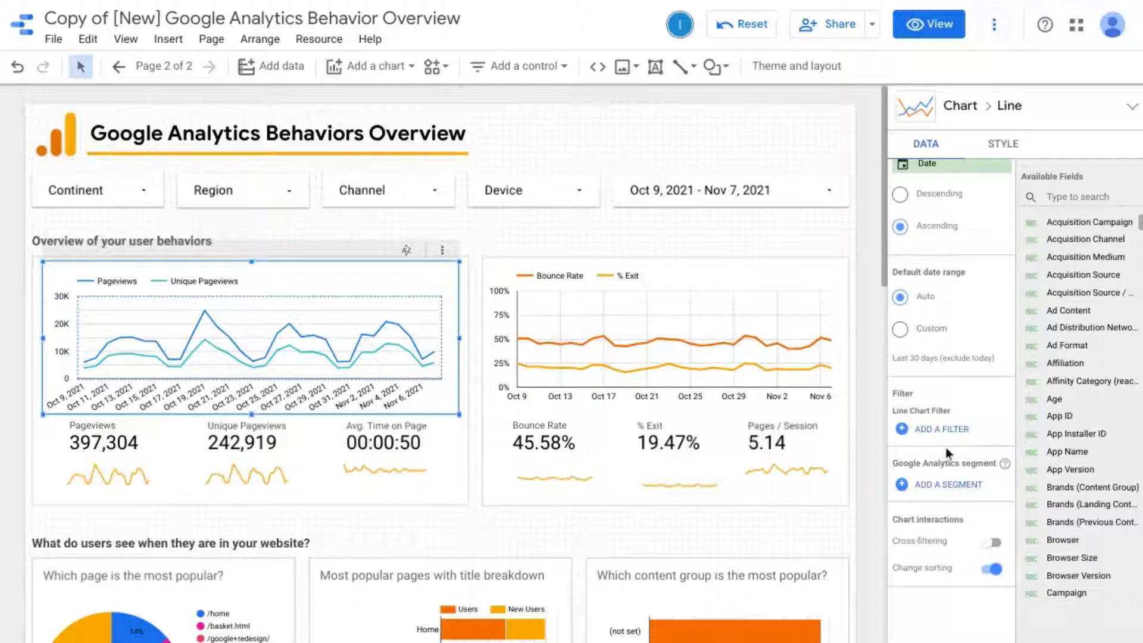
scroll(955, 416, "up", 2)
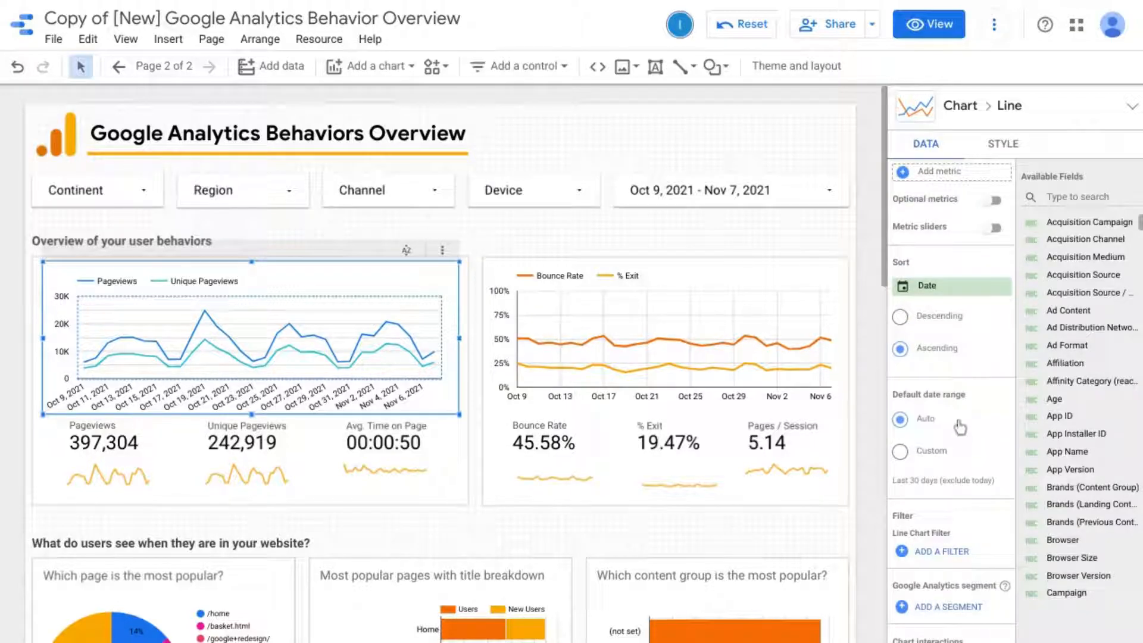
scroll(953, 436, "up", 2)
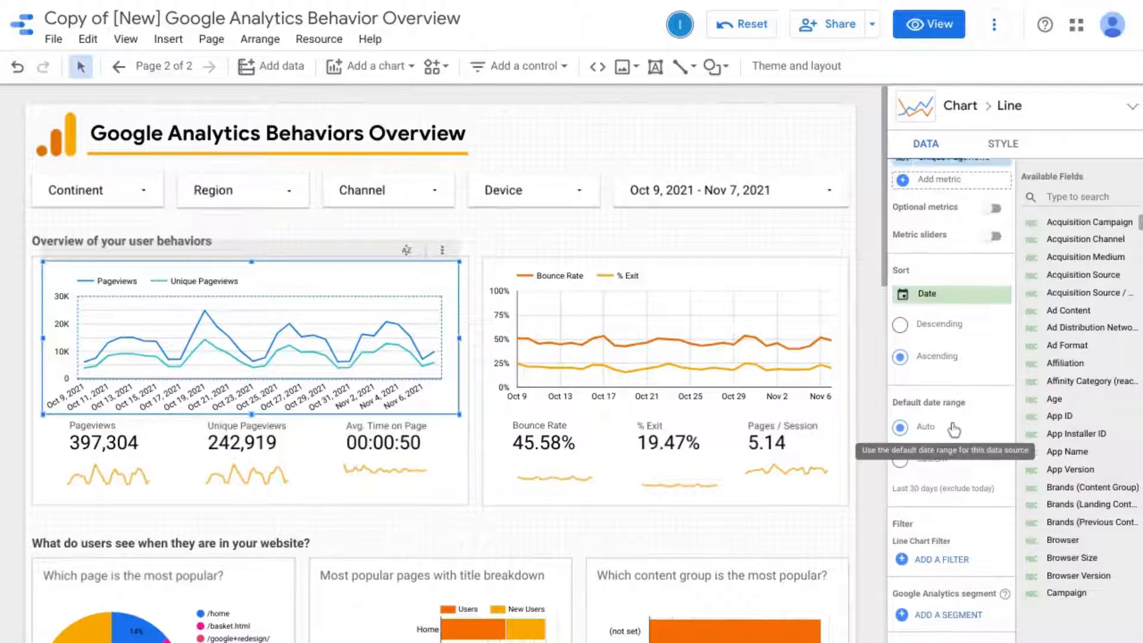
scroll(955, 429, "up", 2)
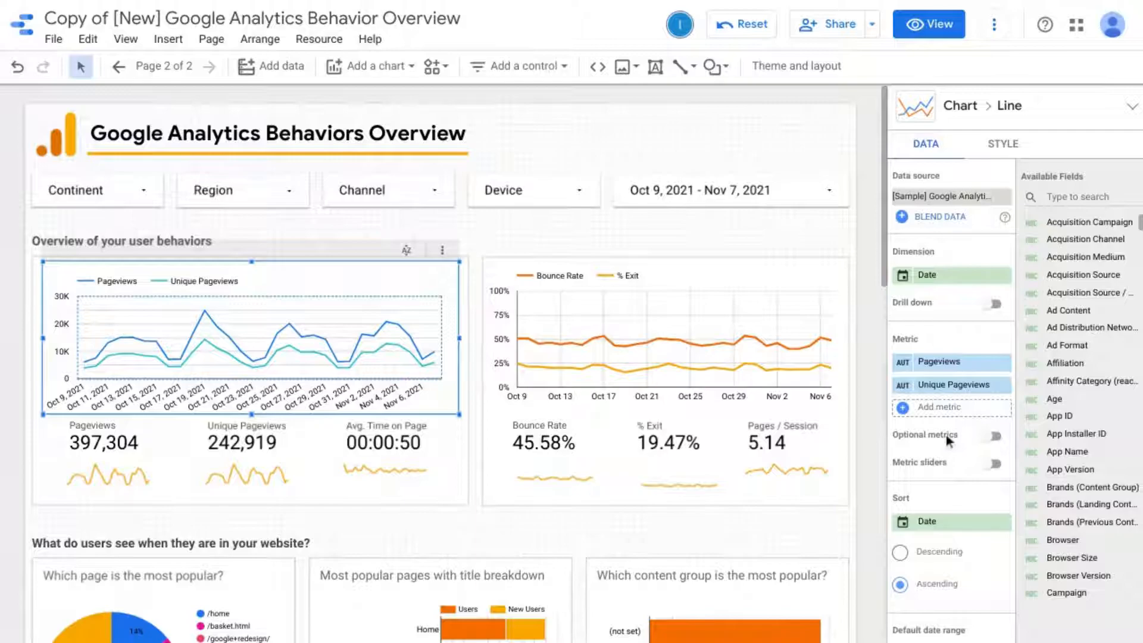
Step: Enable optional metrics for the line chart and add Unique Pageviews as an optional metric
left_click(992, 437)
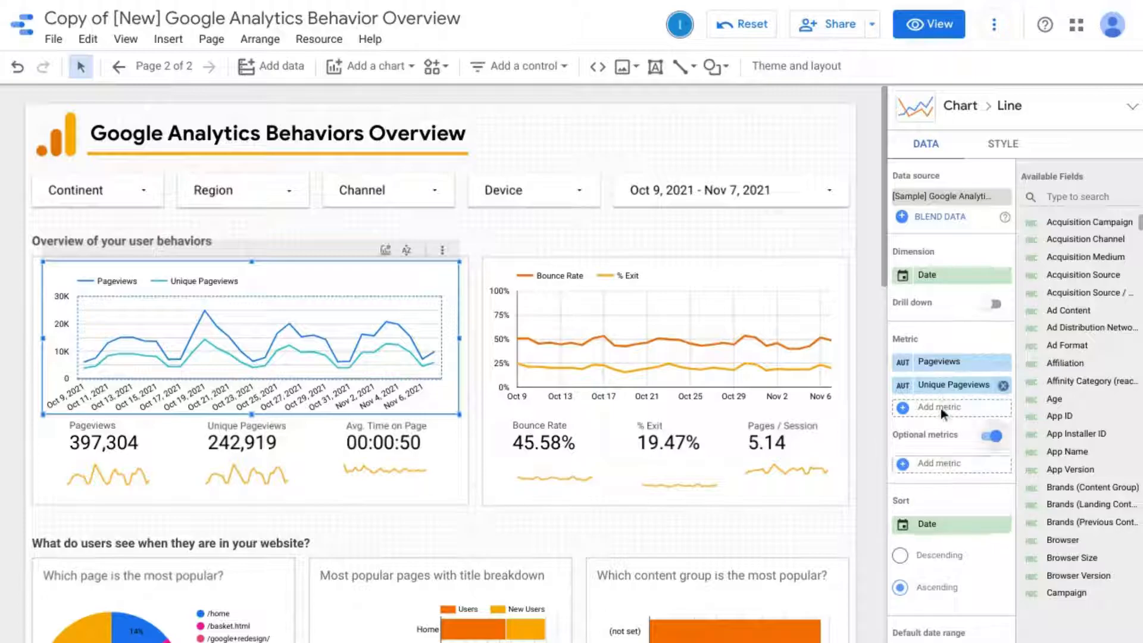
left_click(939, 466)
type("unq")
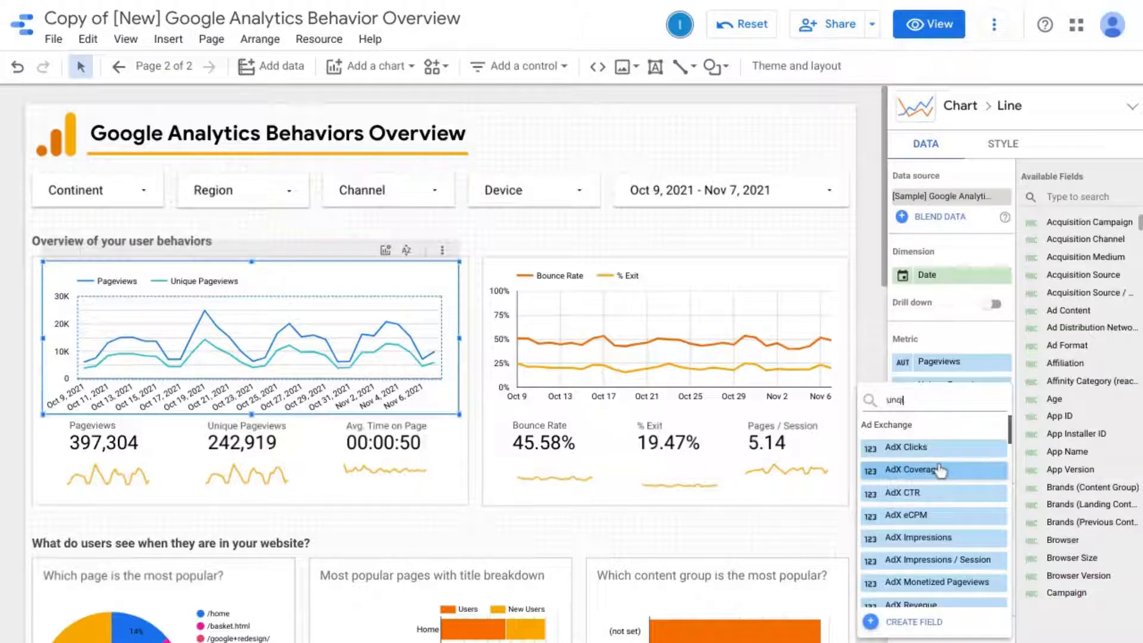
key("BackSpace")
type("iqu")
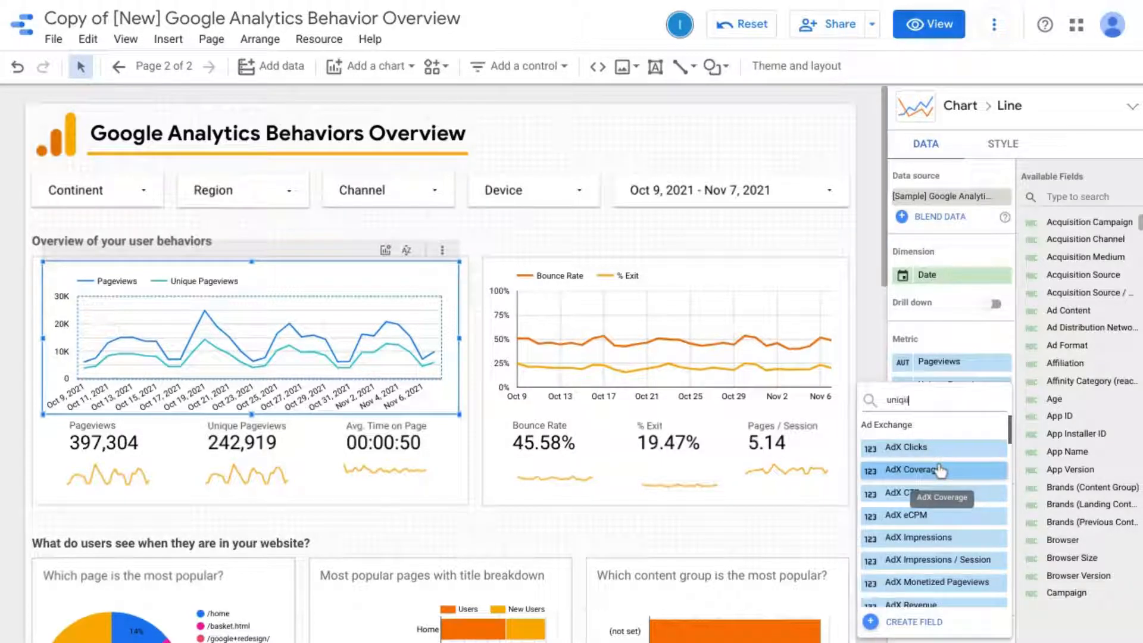
type("e pageviews")
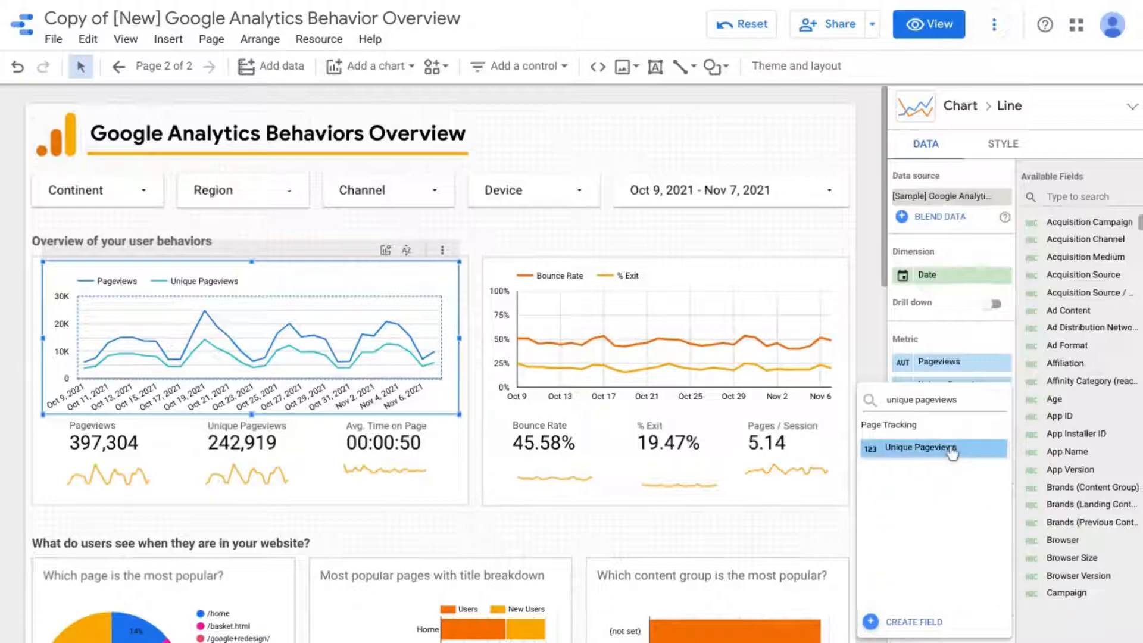
left_click(952, 452)
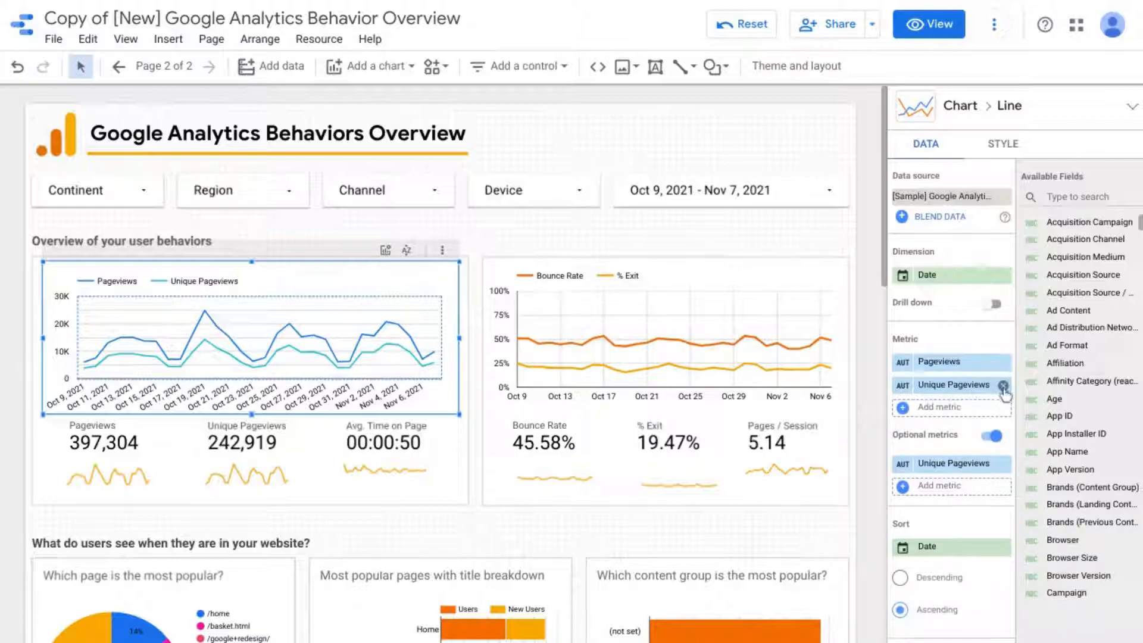
Step: Remove Unique Pageviews from the line chart's regular metrics and open the chart's optional metrics chooser
left_click(1004, 386)
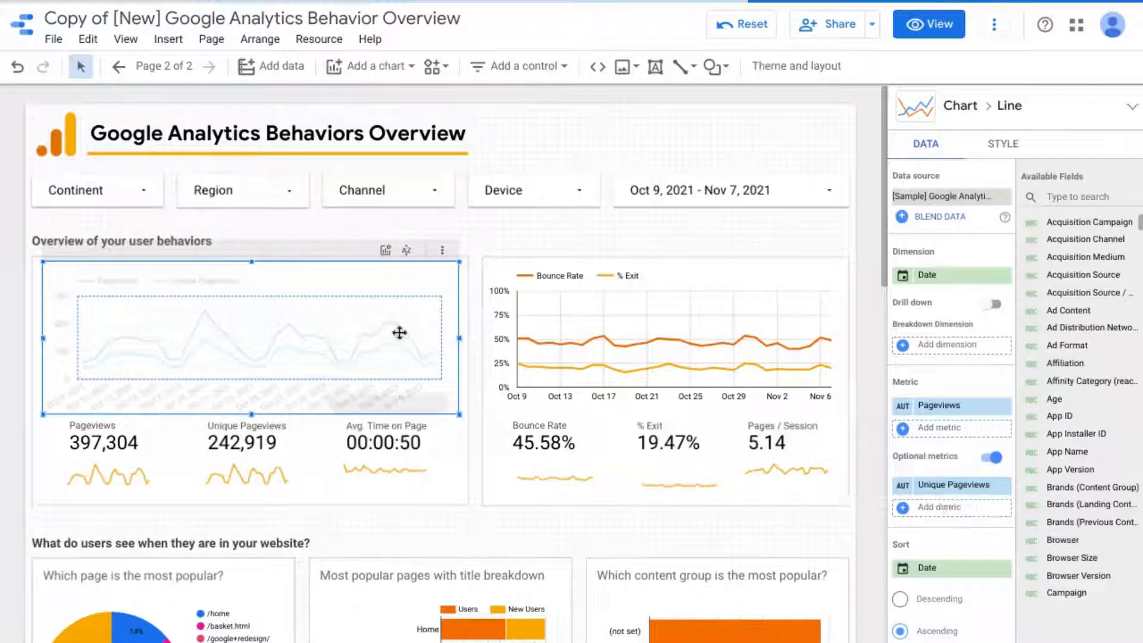
left_click(385, 251)
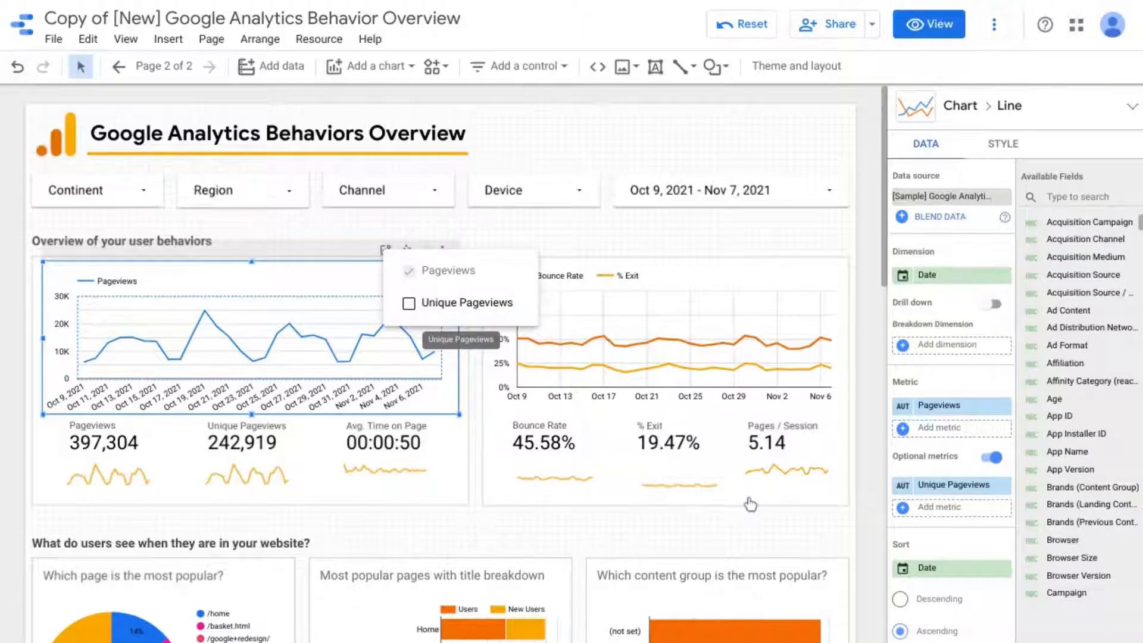
Step: Try the Cumulative display on the line chart's Pageviews series and switch it off again
left_click(1000, 147)
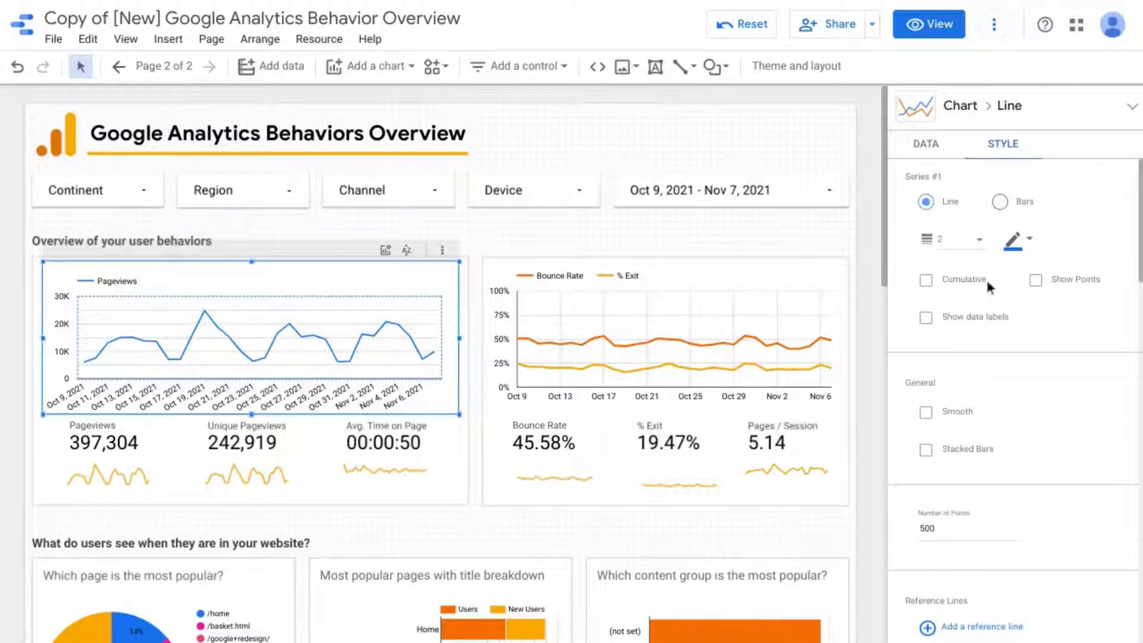
scroll(1013, 318, "down", 3)
scroll(1004, 315, "up", 3)
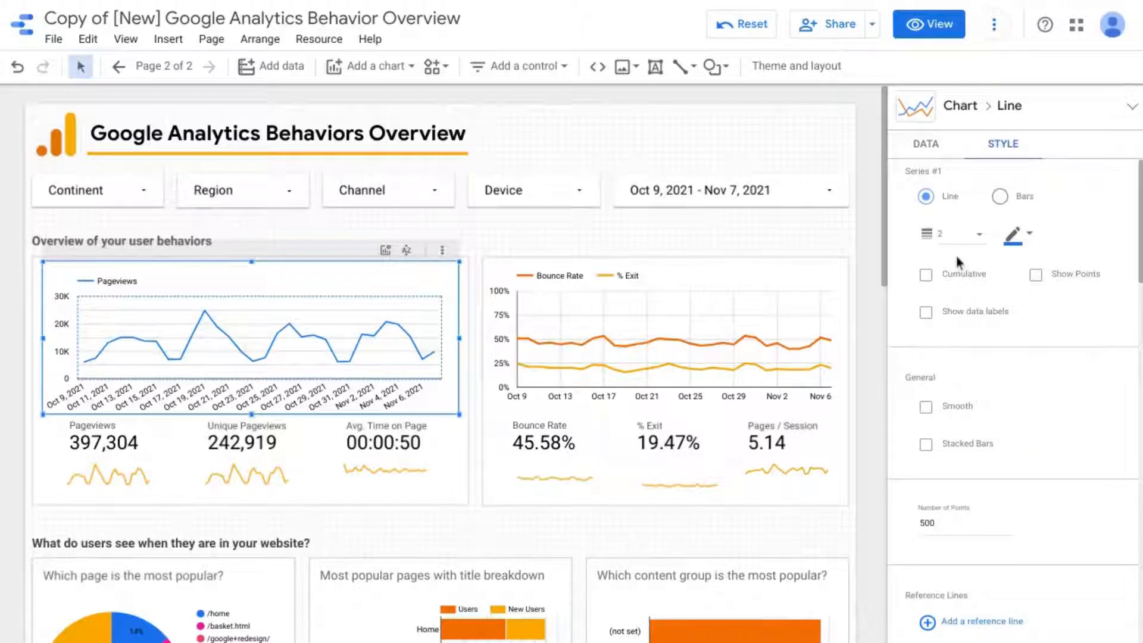
left_click(927, 280)
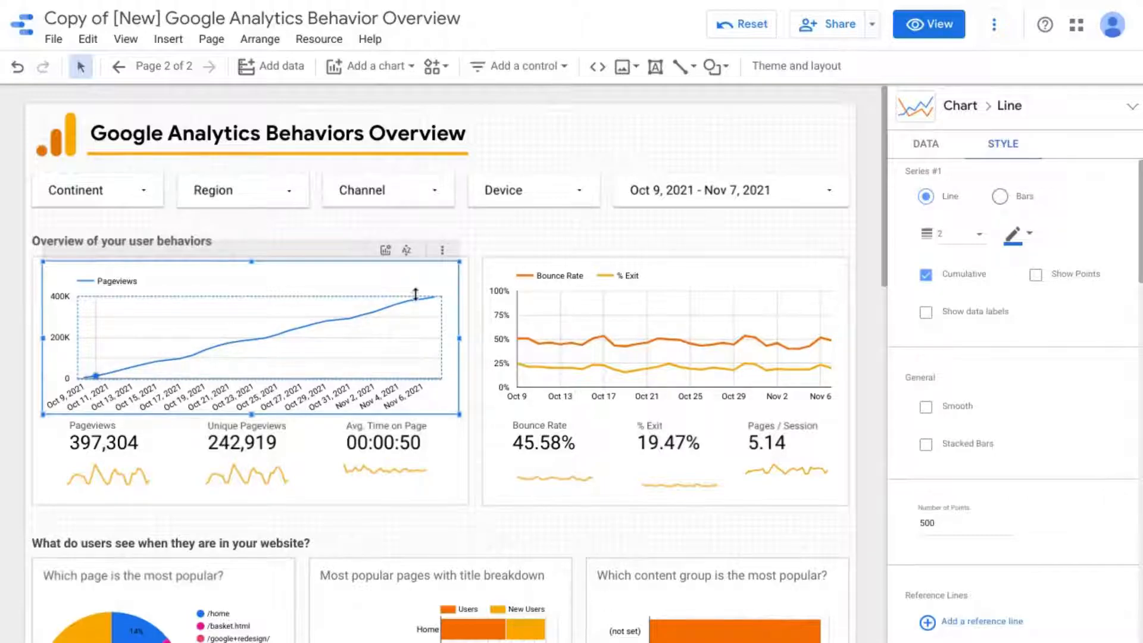
left_click(927, 278)
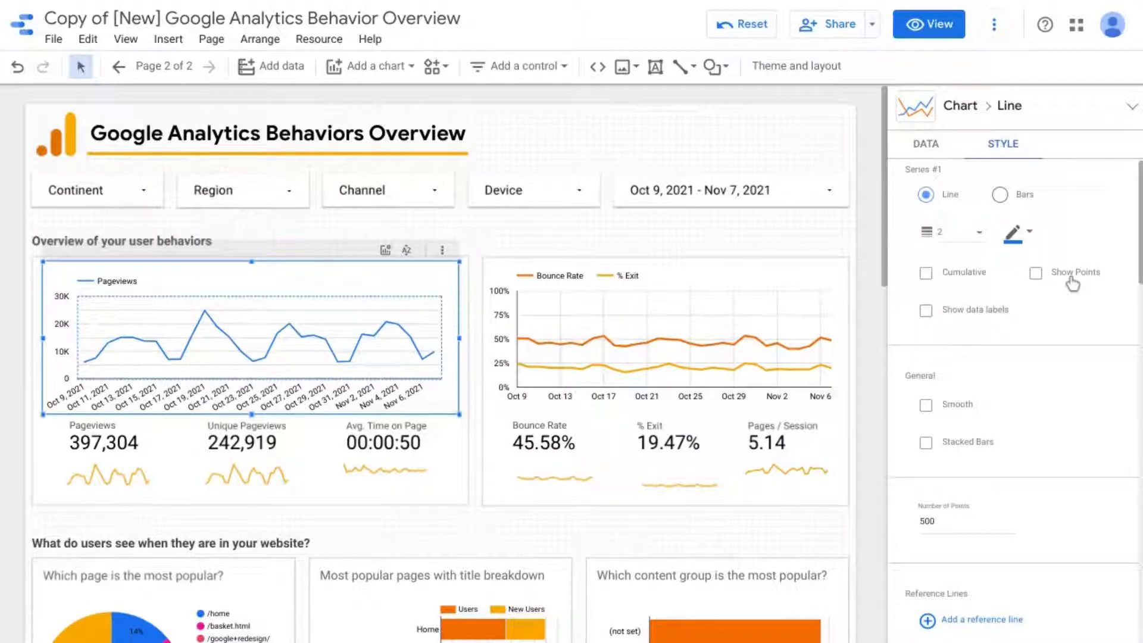
Step: Try showing points and data labels on the Pageviews series, and turn both options off again
left_click(1070, 277)
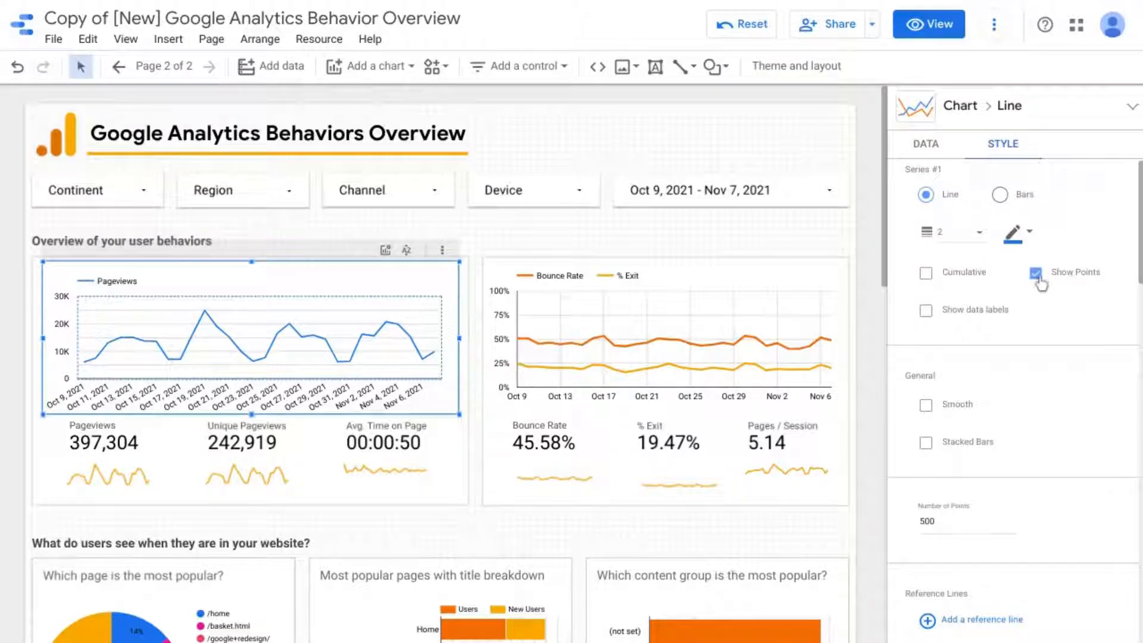
left_click(942, 312)
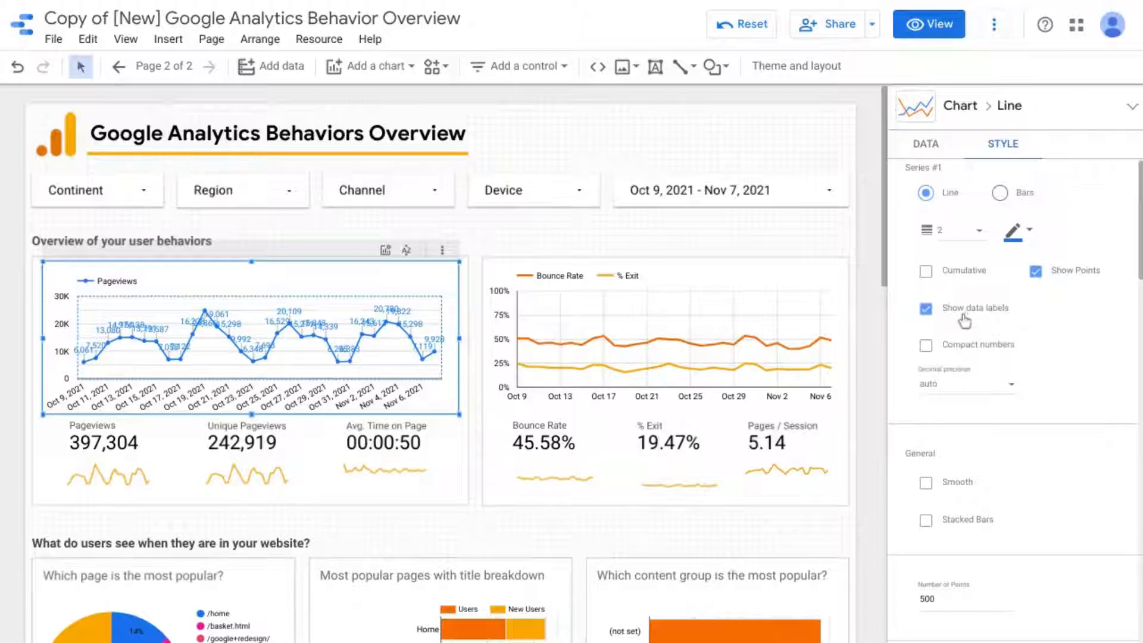
left_click(927, 309)
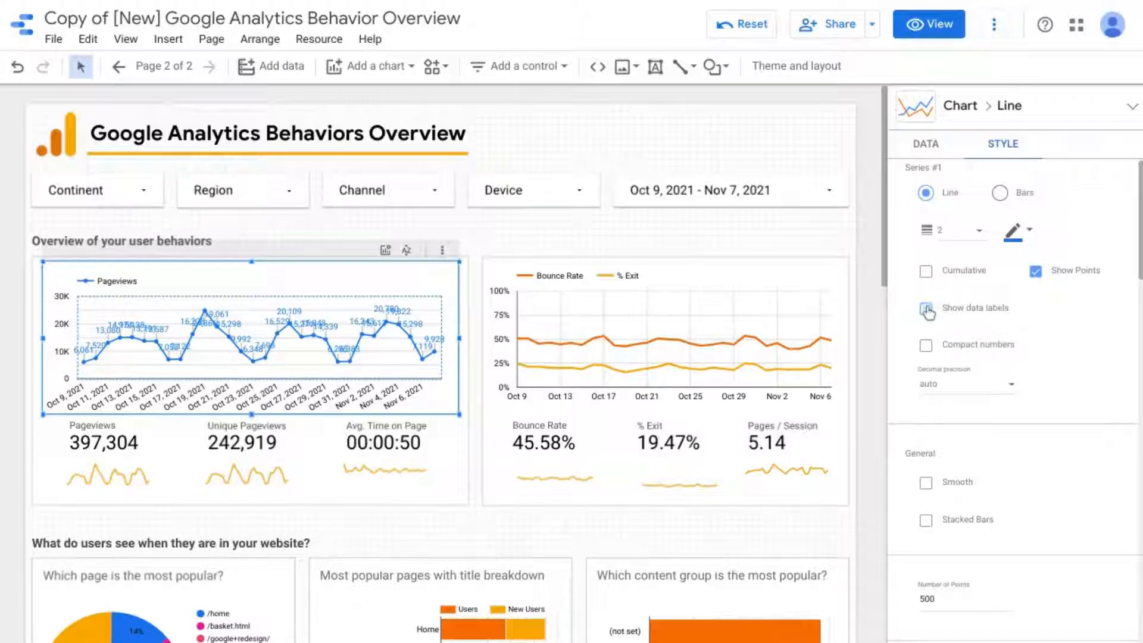
left_click(1035, 272)
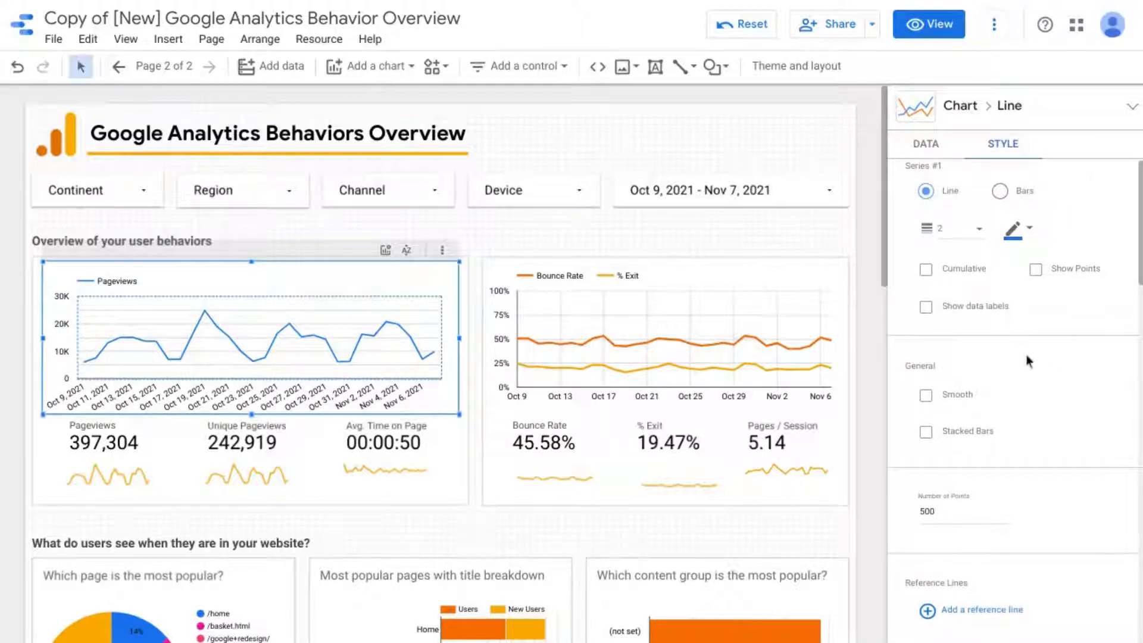
Step: Set the line chart's number of points to 10 in its style settings
scroll(1033, 359, "down", 3)
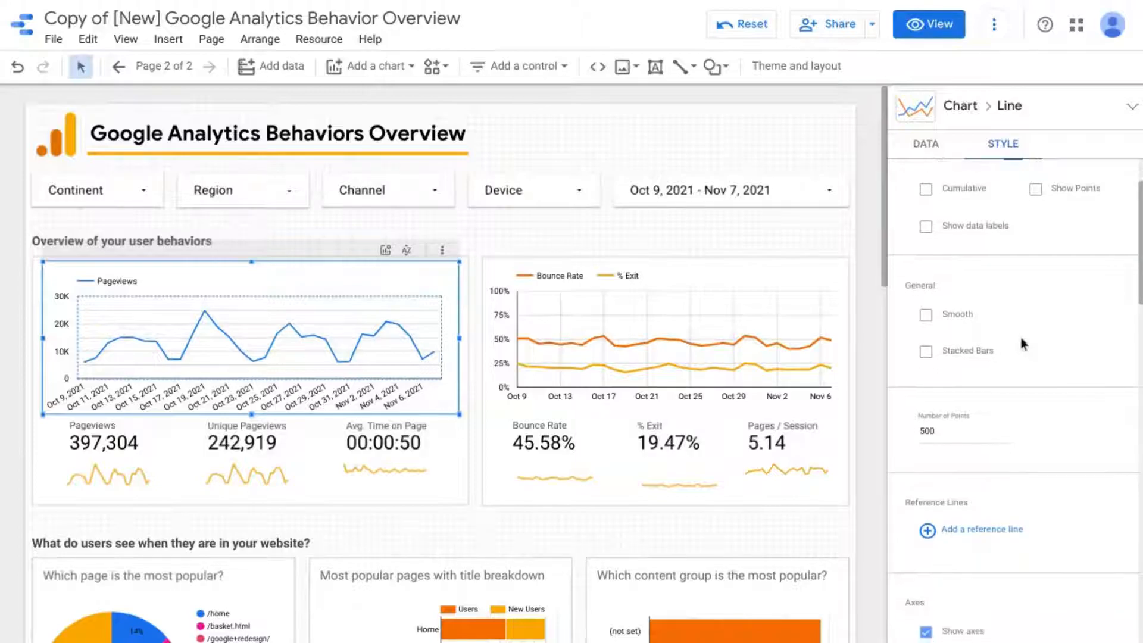
scroll(998, 237, "down", 1)
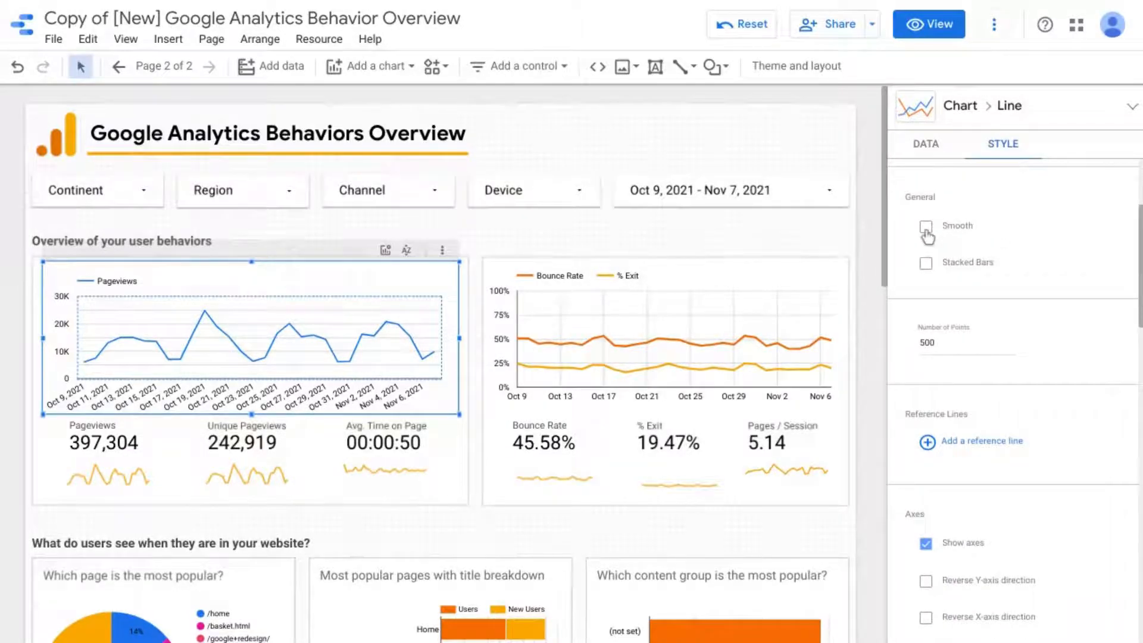
scroll(1027, 223, "down", 3)
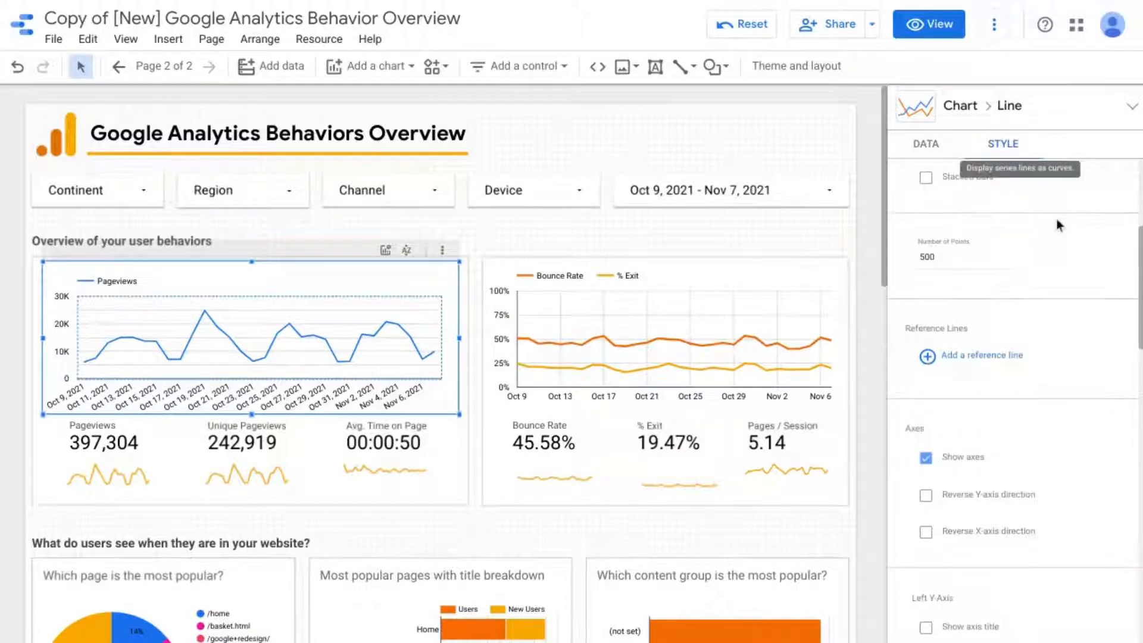
scroll(1012, 241, "down", 1)
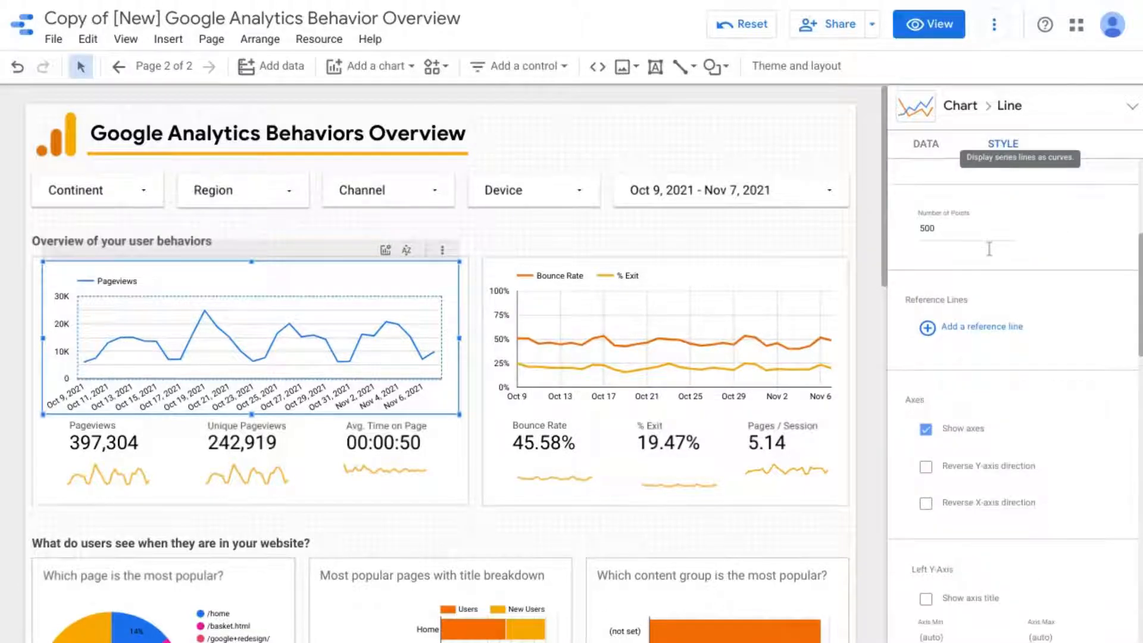
double_click(951, 248)
scroll(951, 247, "up", 1)
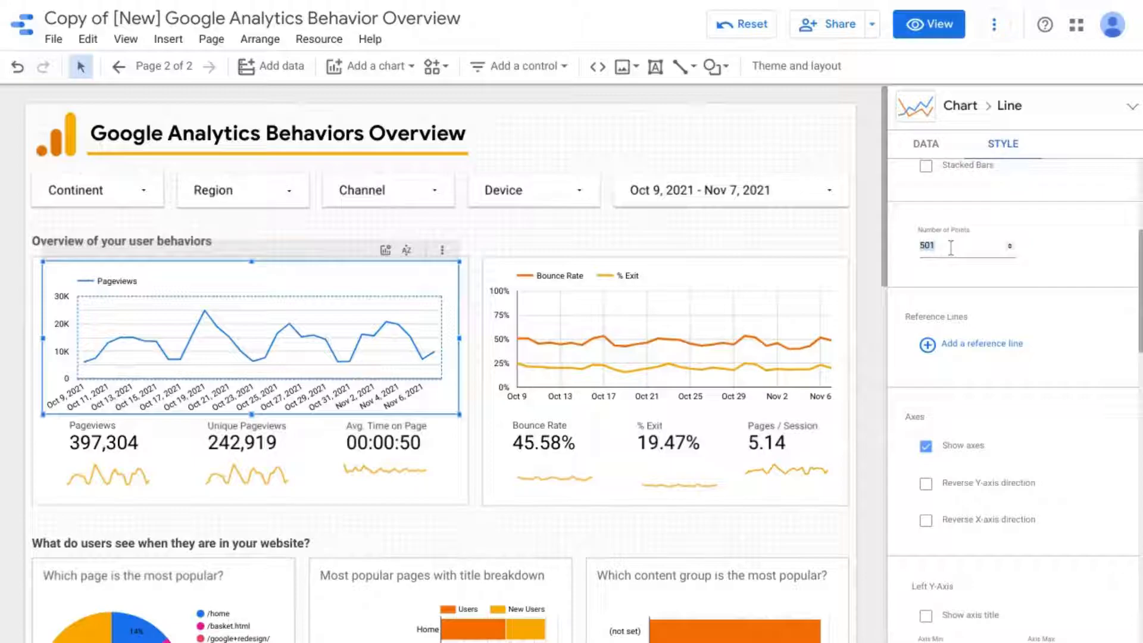
type("10")
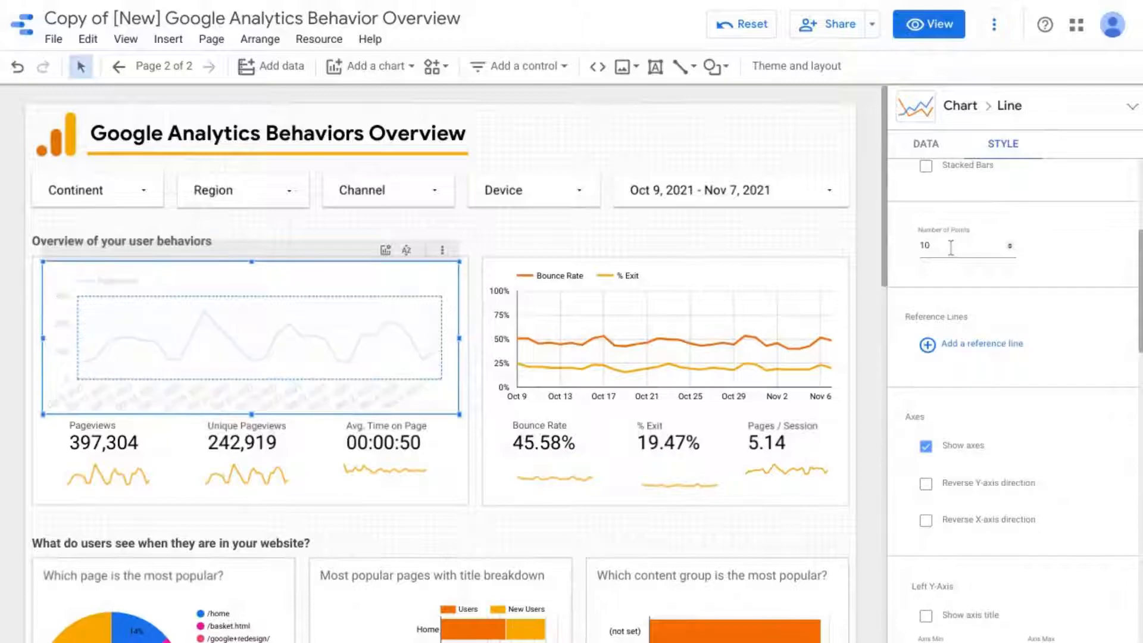
scroll(944, 246, "up", 1)
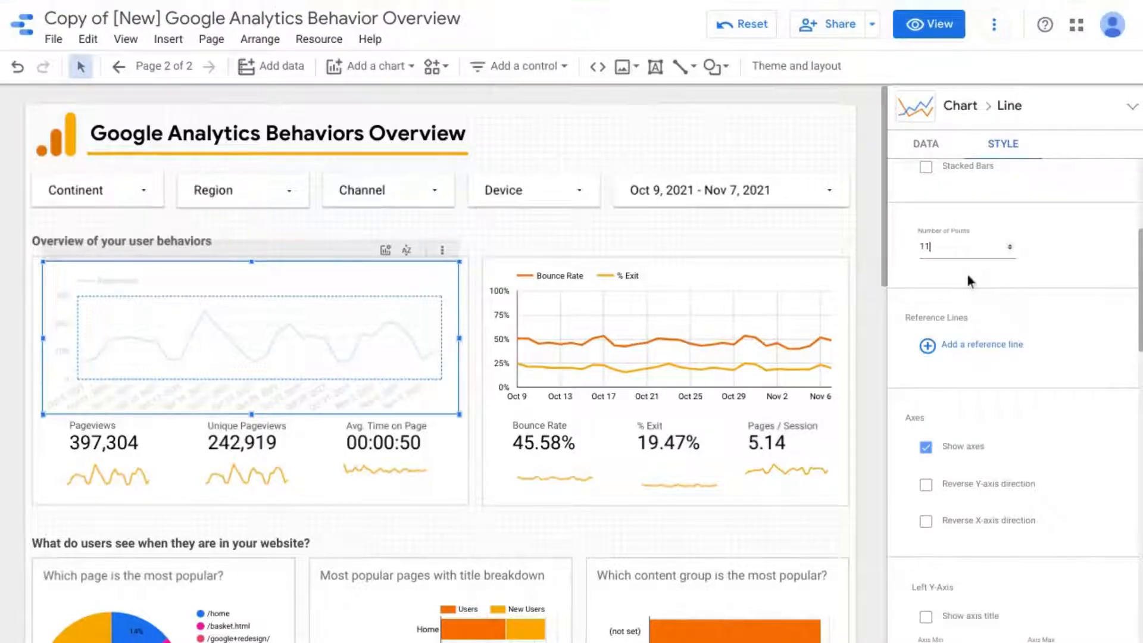
key("BackSpace")
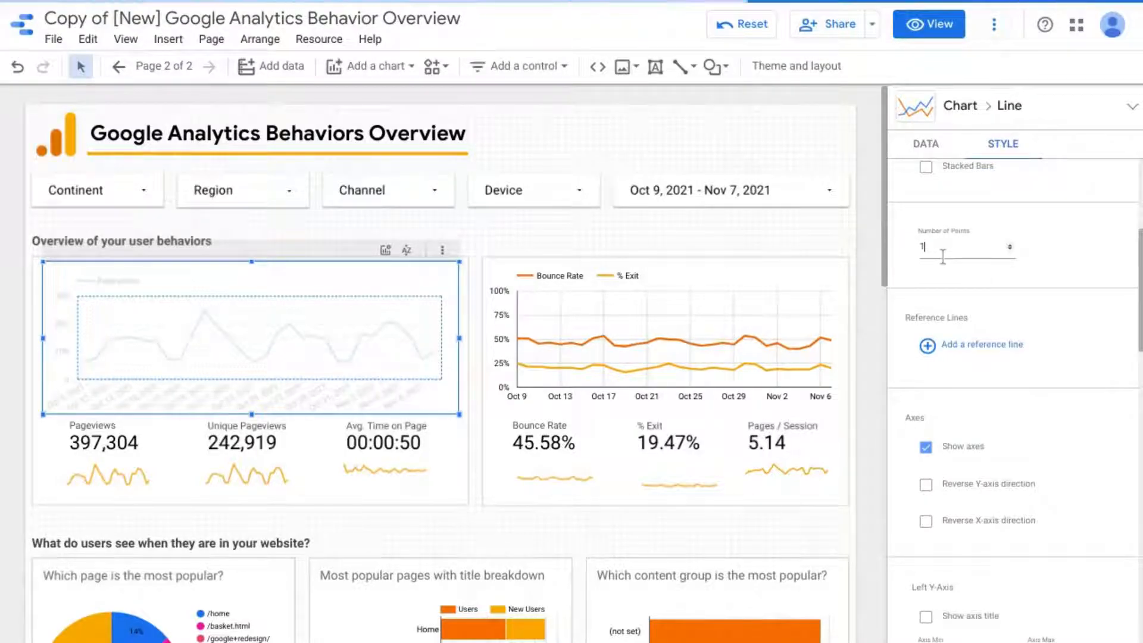
type("0")
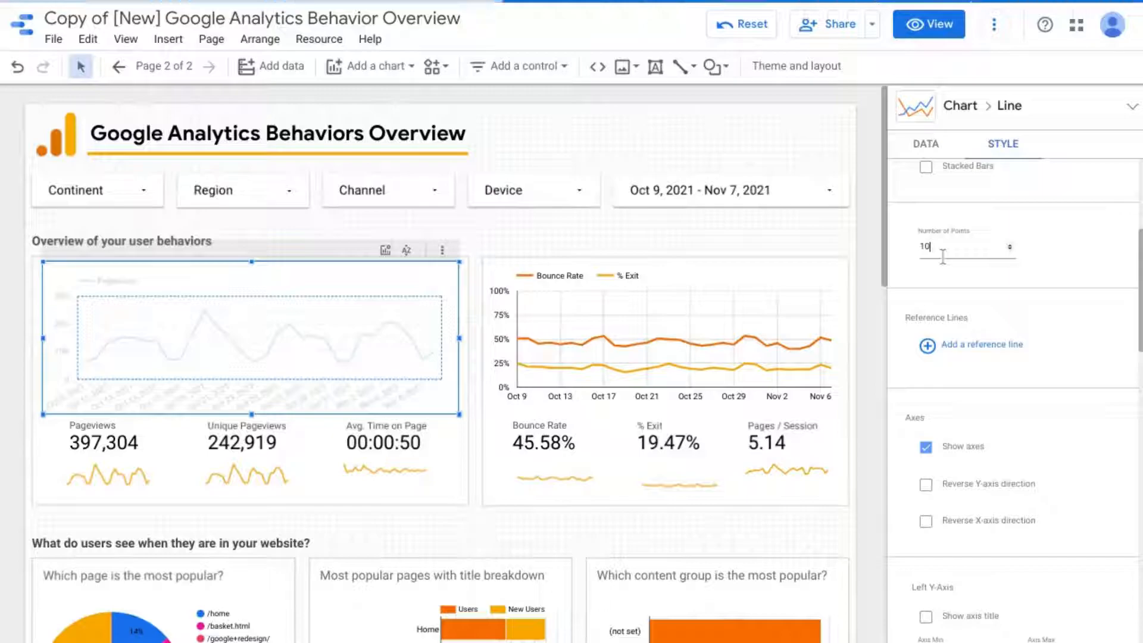
Step: Change the line chart's number of points to 13 and check the shortened date range
key("BackSpace")
type("3")
scroll(941, 267, "up", 1)
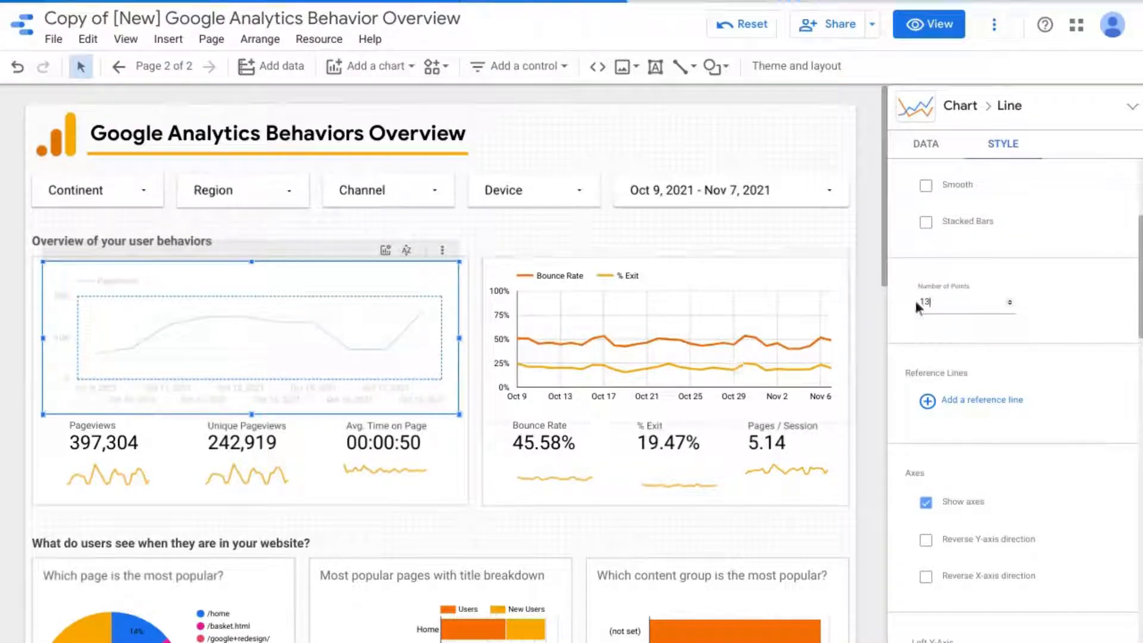
scroll(946, 302, "down", 1)
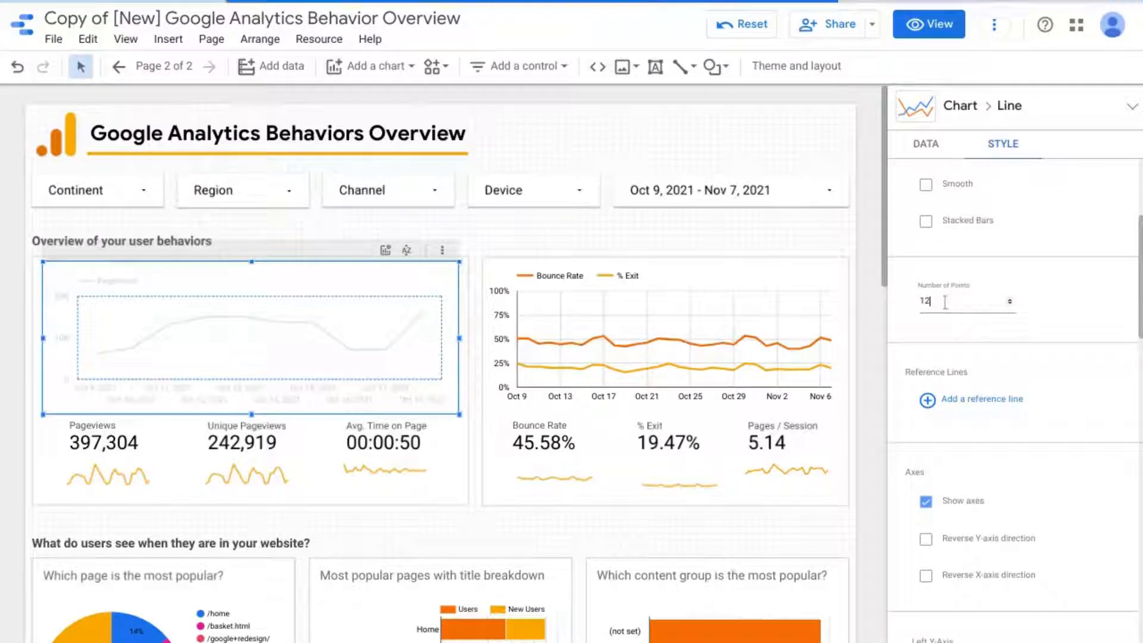
scroll(946, 302, "up", 1)
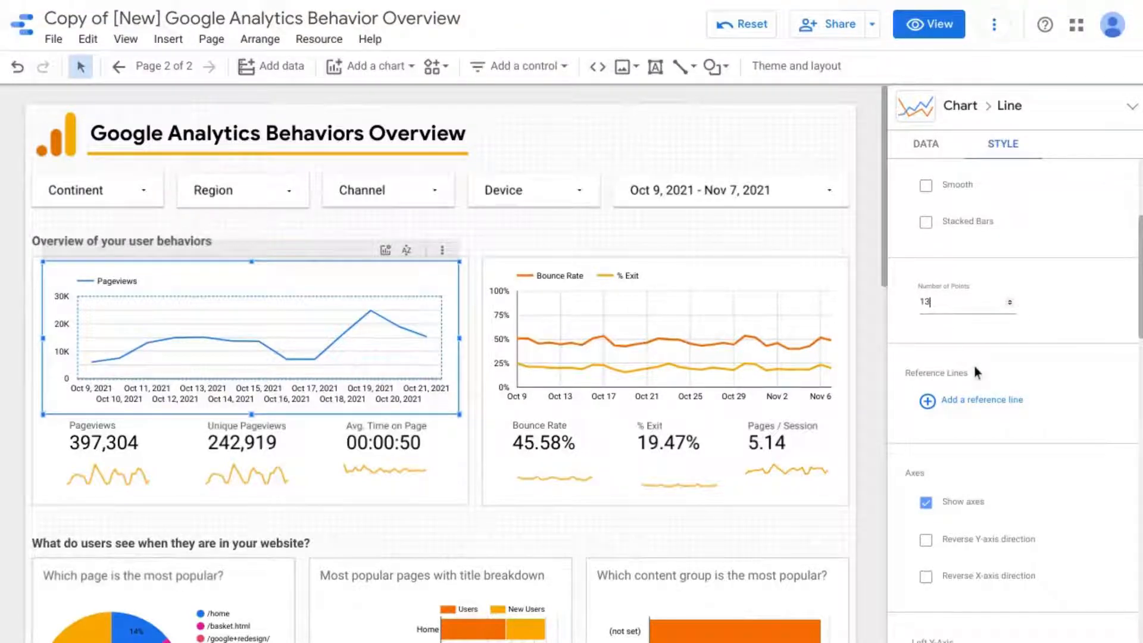
scroll(976, 368, "down", 1)
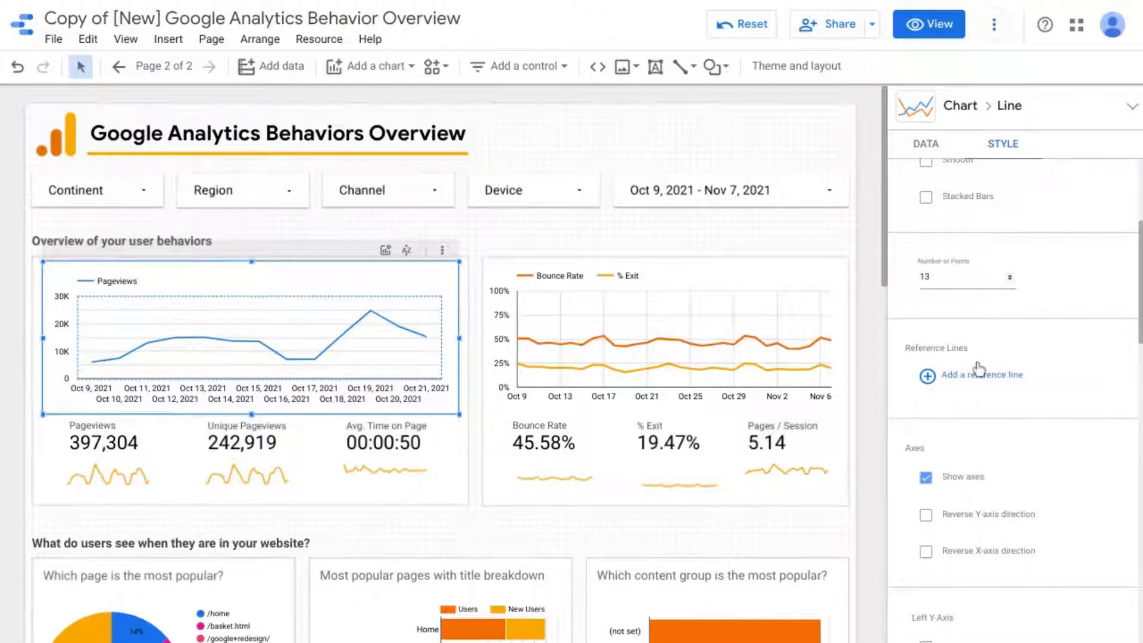
Step: Set the Pageviews line chart's number of points to 30
scroll(979, 367, "down", 1)
scroll(904, 263, "up", 1)
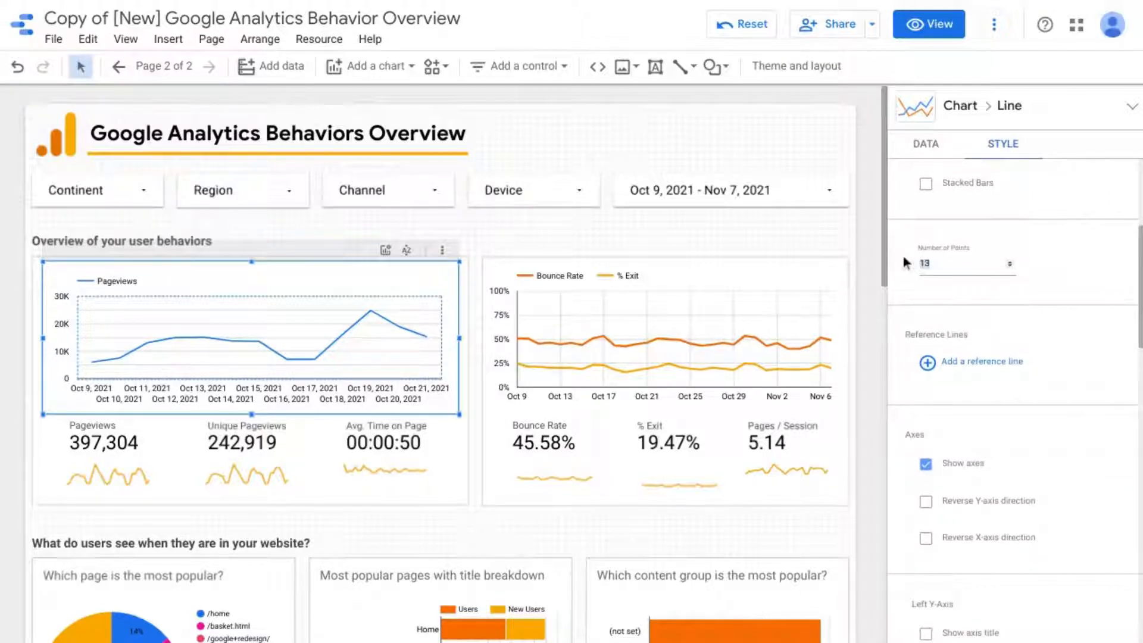
type("0")
key("Return")
scroll(893, 238, "up", 1)
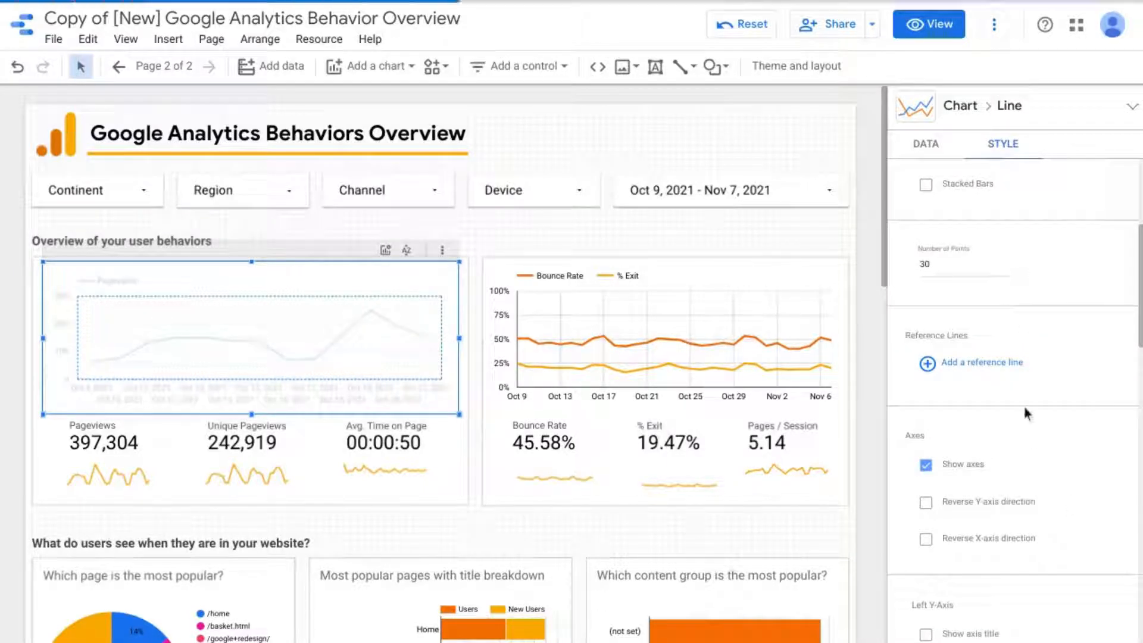
Step: Try showing the left Y-axis title on the Pageviews line chart, and turn it off again
scroll(1018, 378, "down", 2)
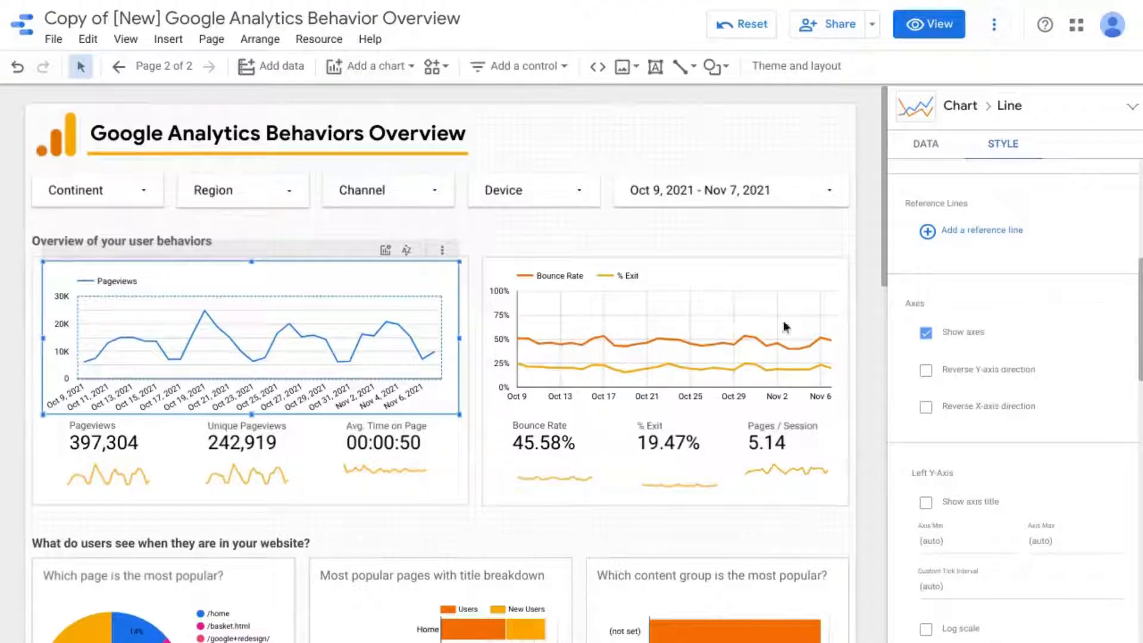
scroll(1044, 307, "down", 1)
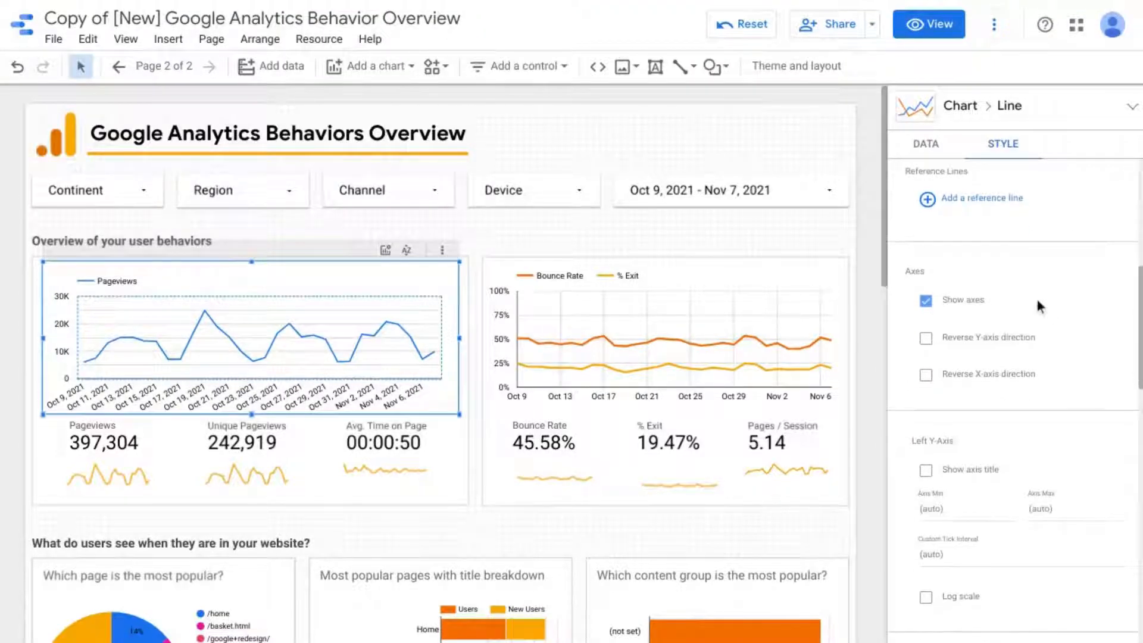
scroll(1030, 295, "down", 1)
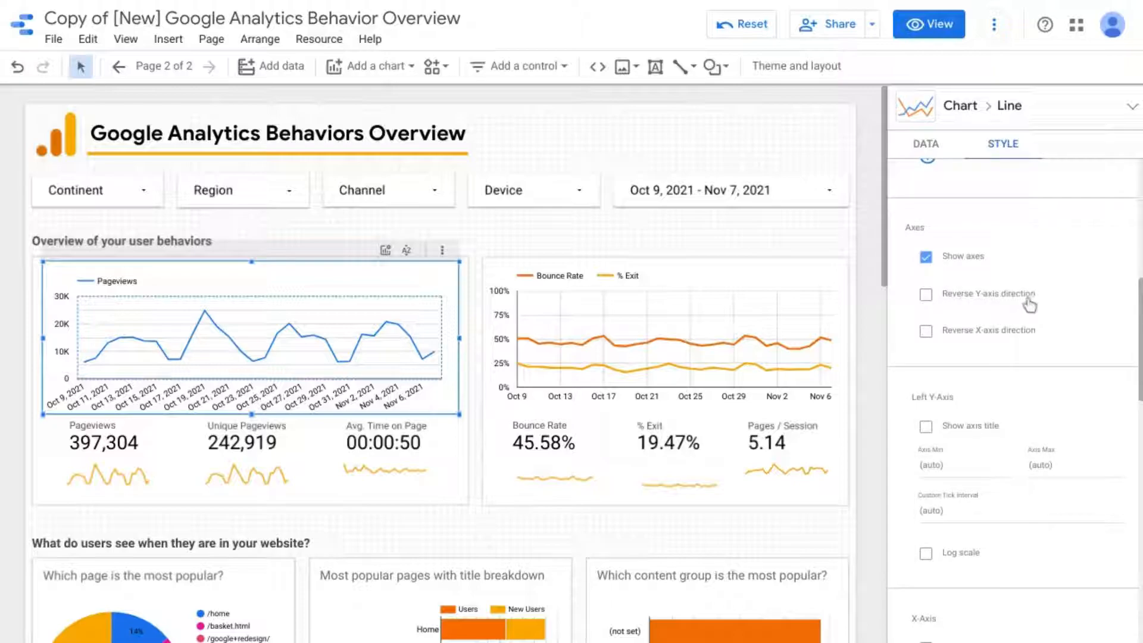
scroll(1036, 313, "down", 1)
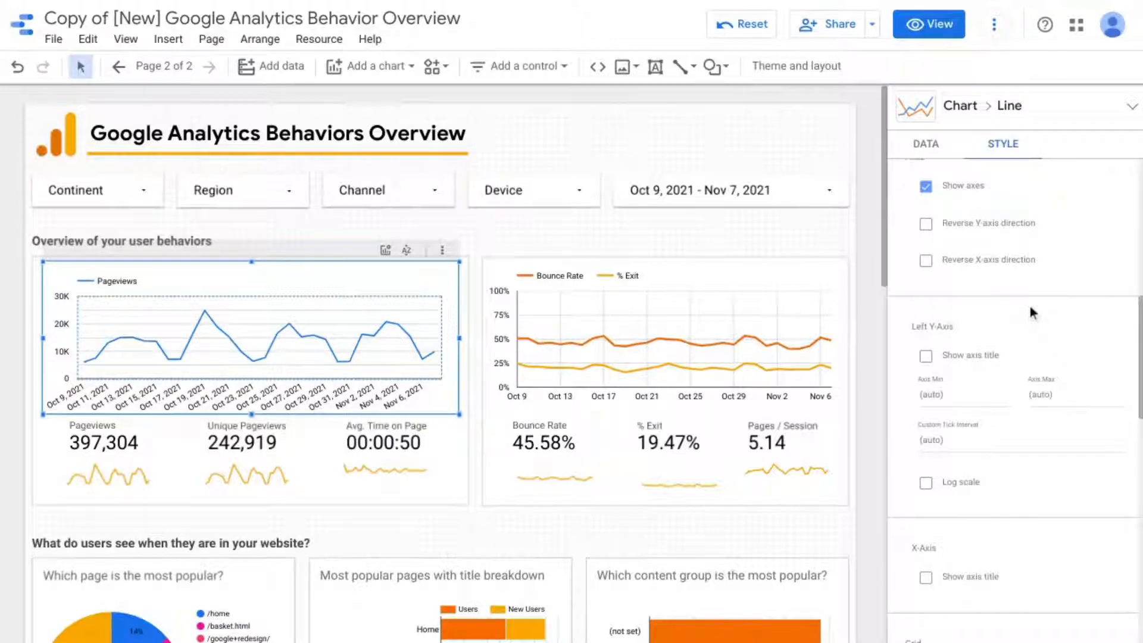
scroll(966, 250, "down", 1)
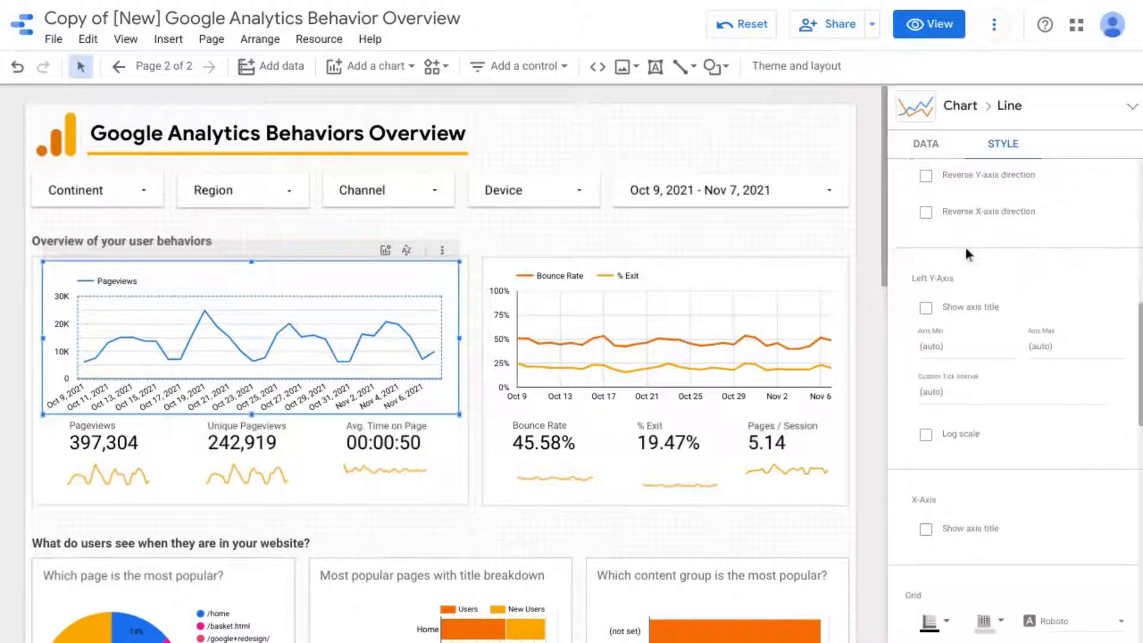
scroll(974, 255, "down", 2)
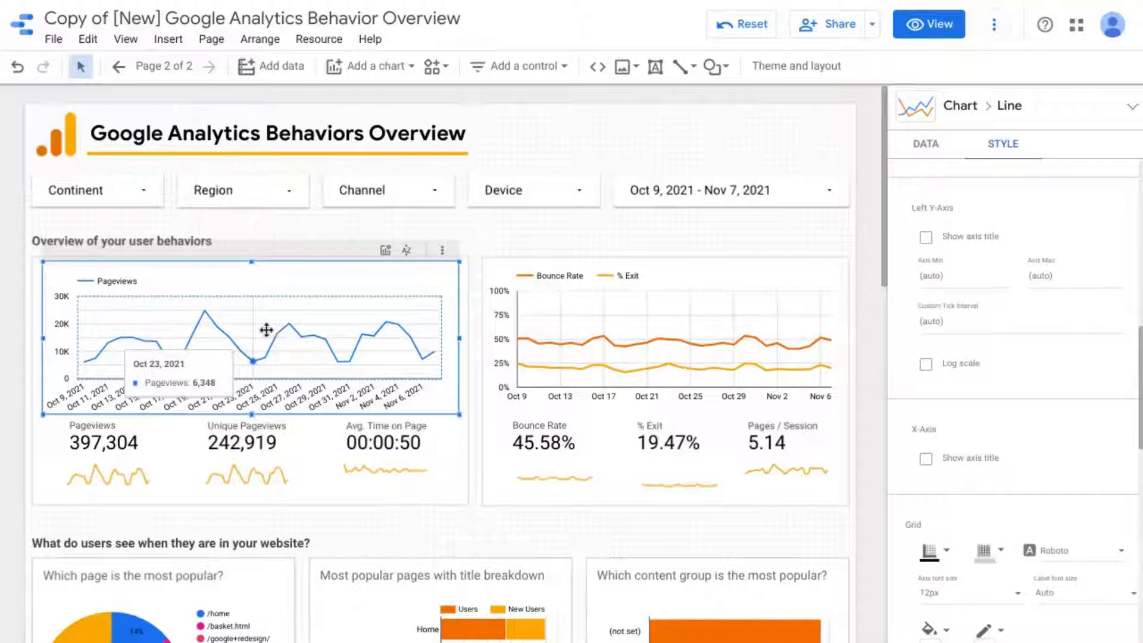
left_click(928, 240)
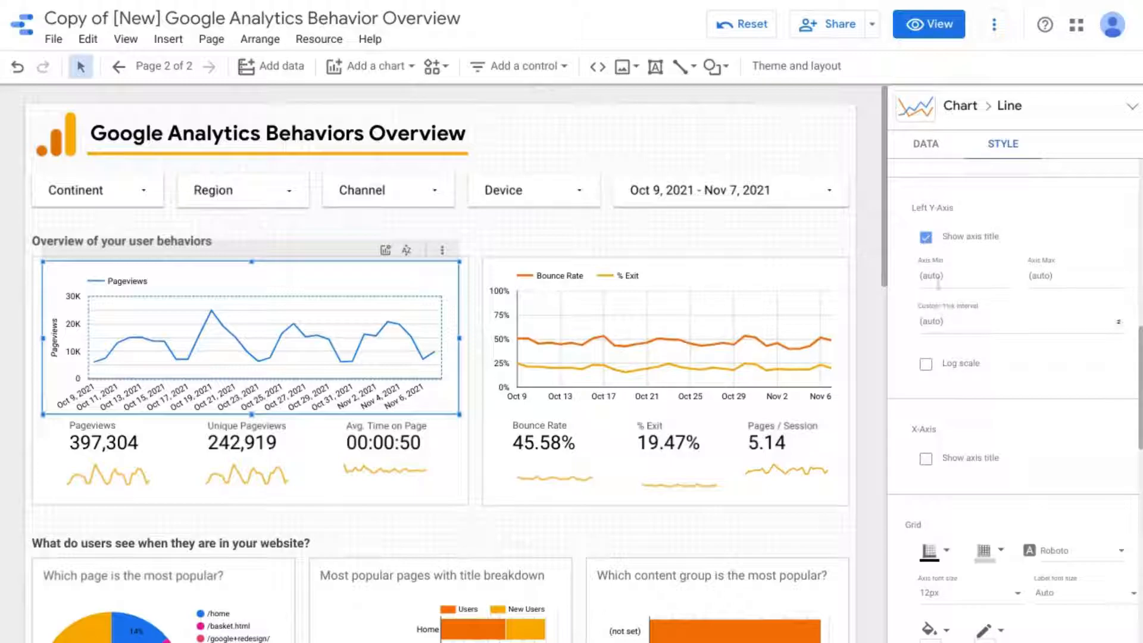
left_click(927, 237)
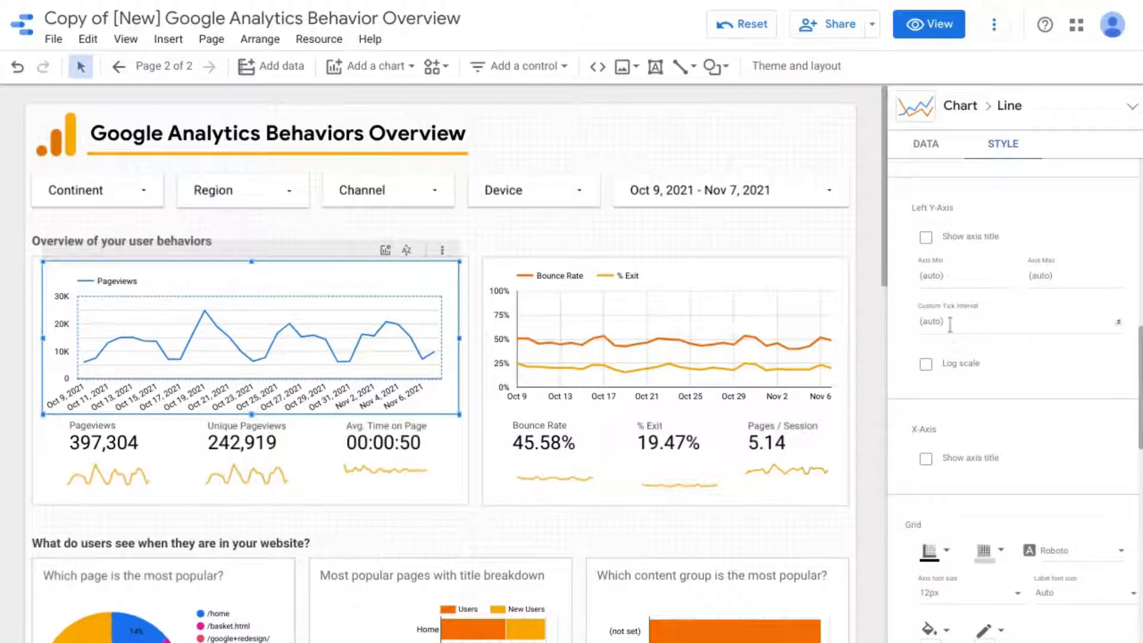
Step: View the axis color choices in the line chart's grid settings and close them without picking a color
scroll(950, 324, "down", 3)
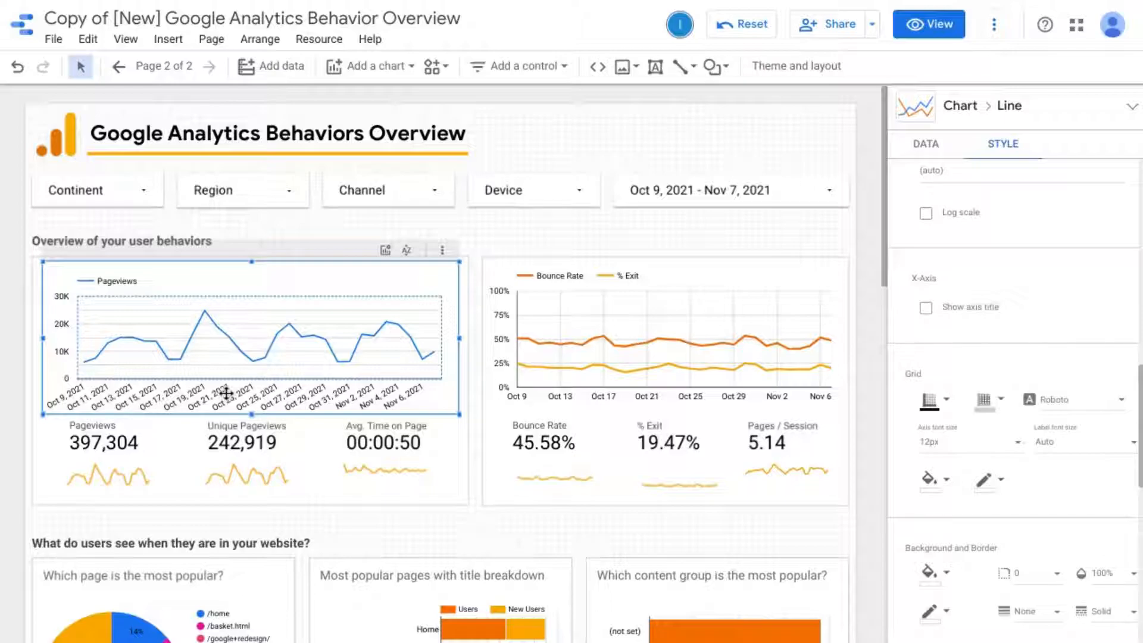
scroll(1046, 274, "down", 3)
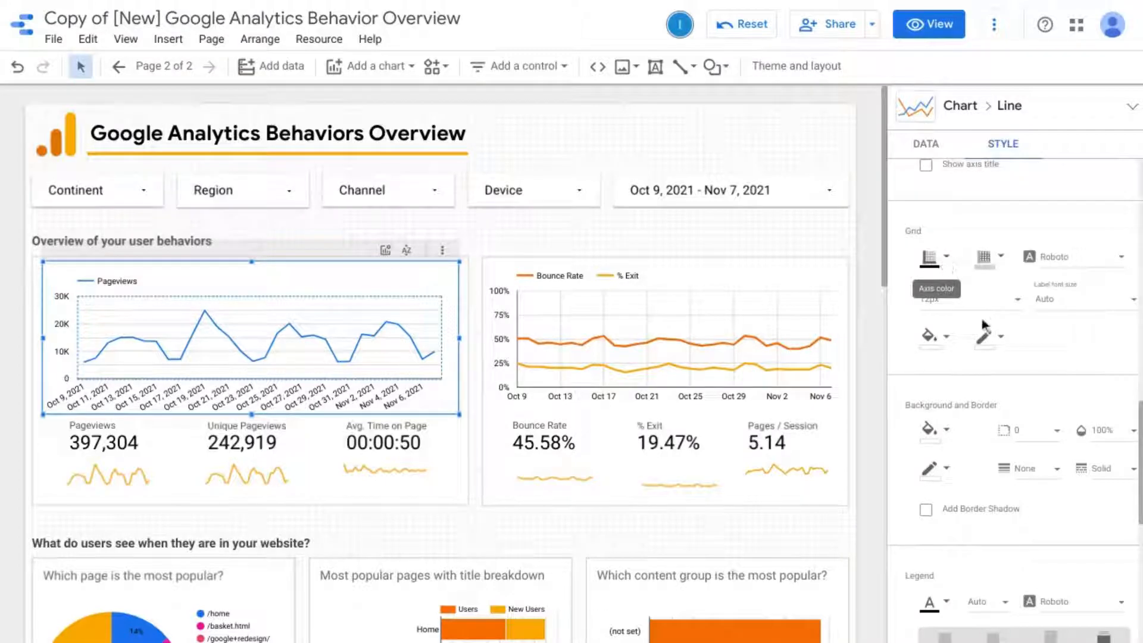
left_click(946, 264)
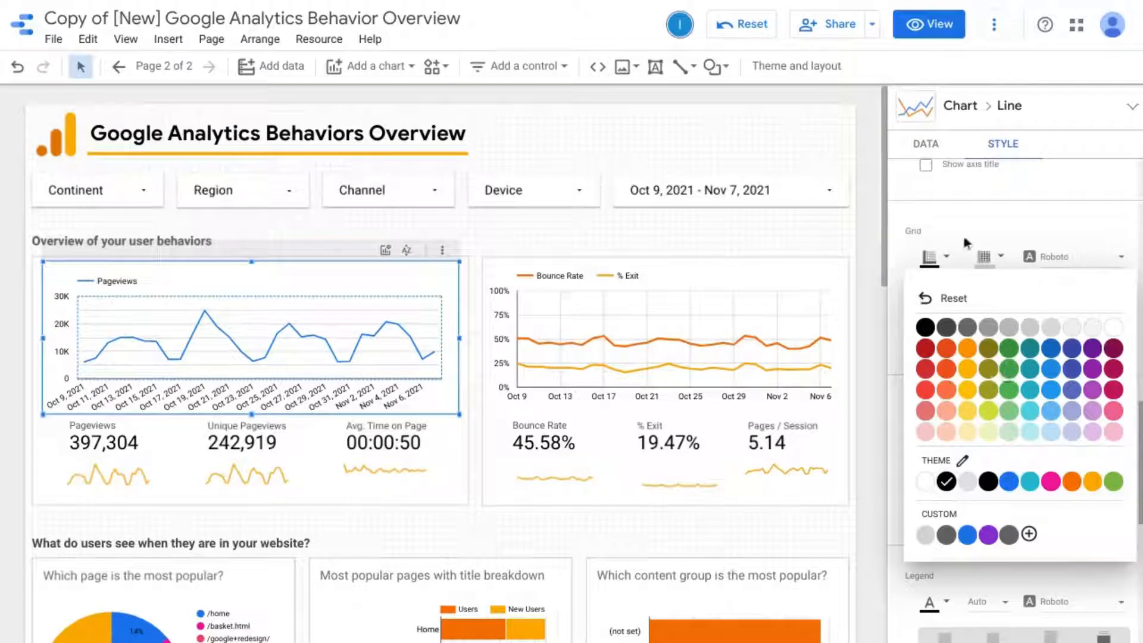
left_click(995, 232)
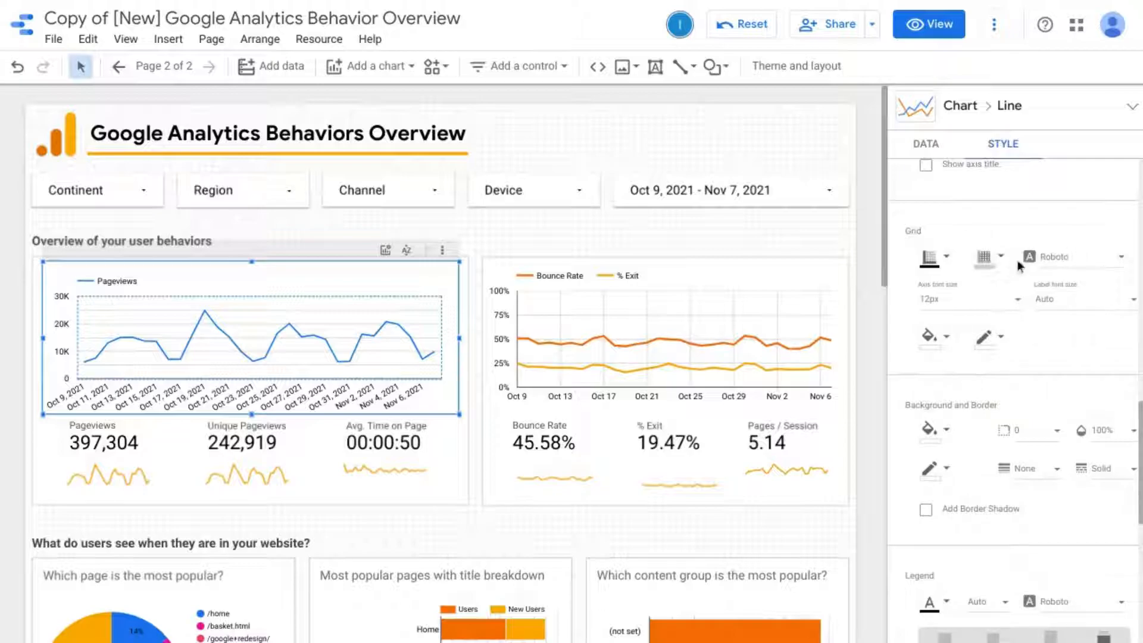
Step: Set the line chart's grid color to a very light gray and check the color palette again
left_click(1001, 261)
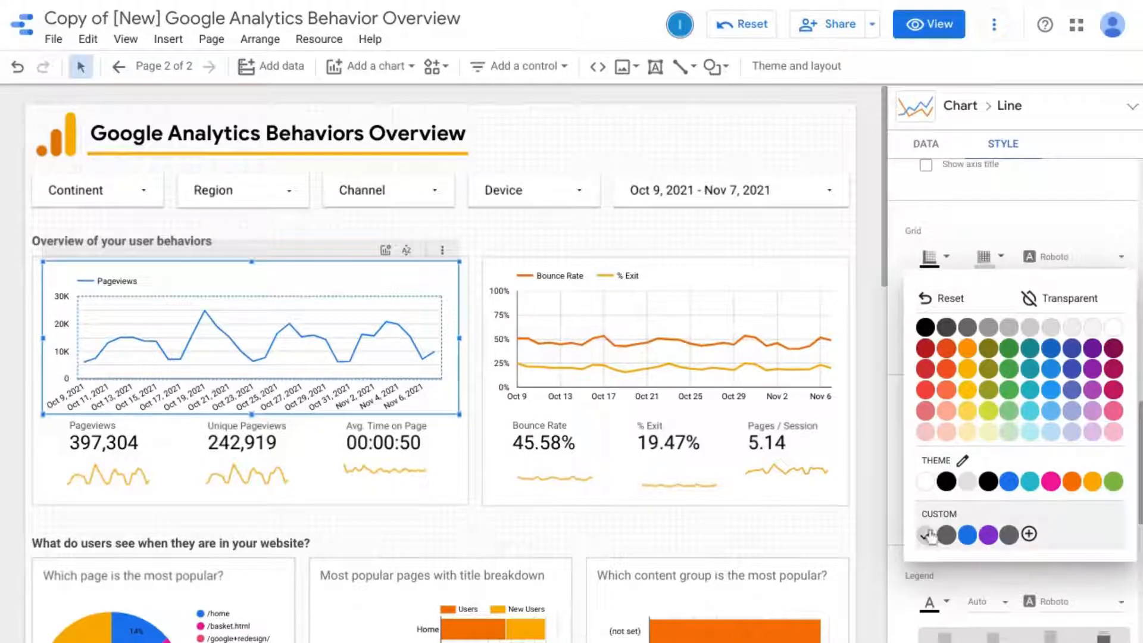
left_click(1073, 330)
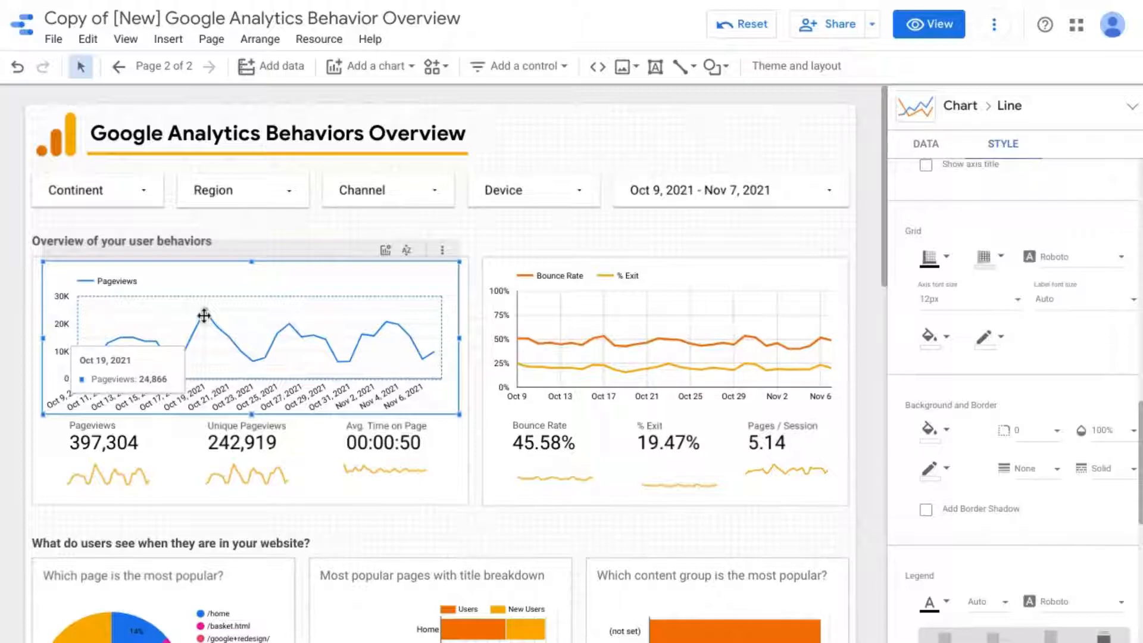
left_click(1001, 258)
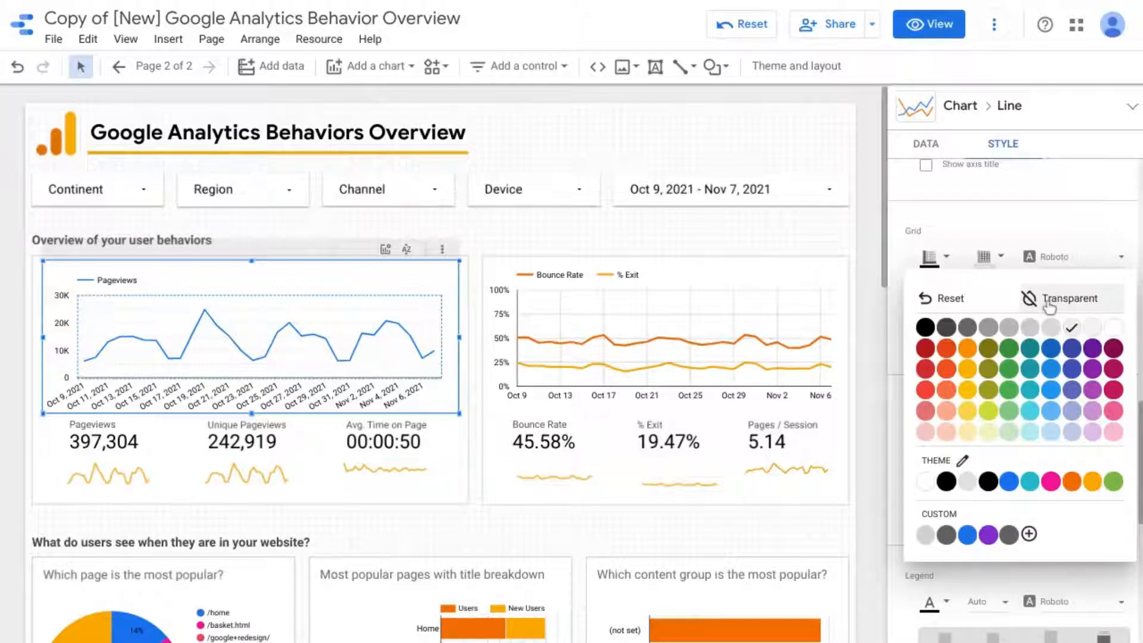
left_click(978, 217)
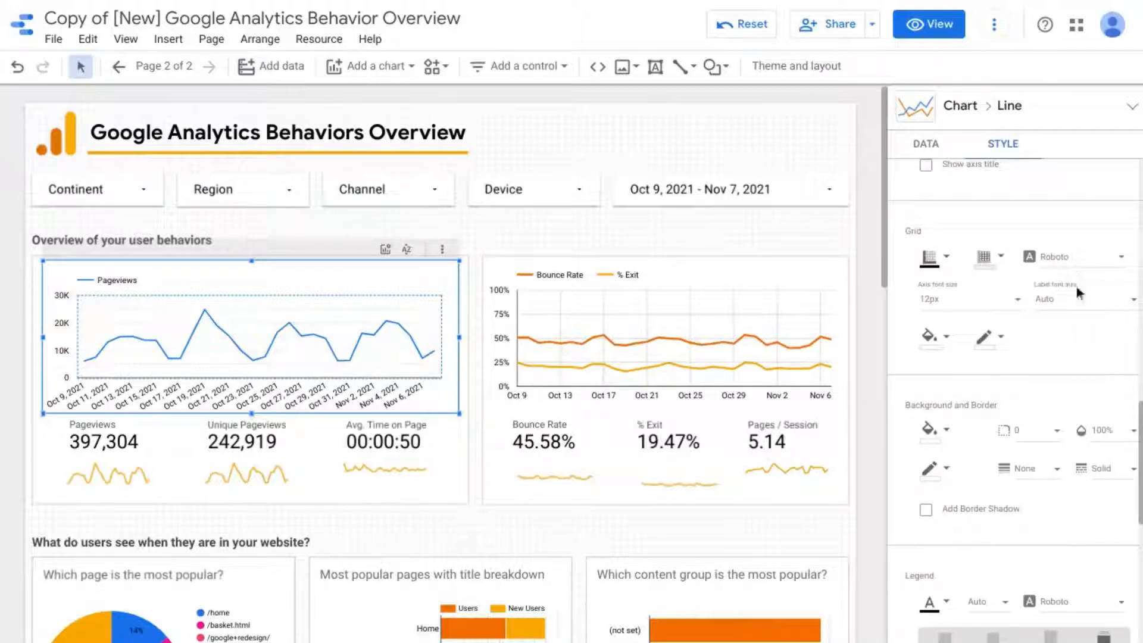
Step: Try hiding the line chart's legend and placing it on the right, and restore it above the chart
scroll(1028, 303, "down", 1)
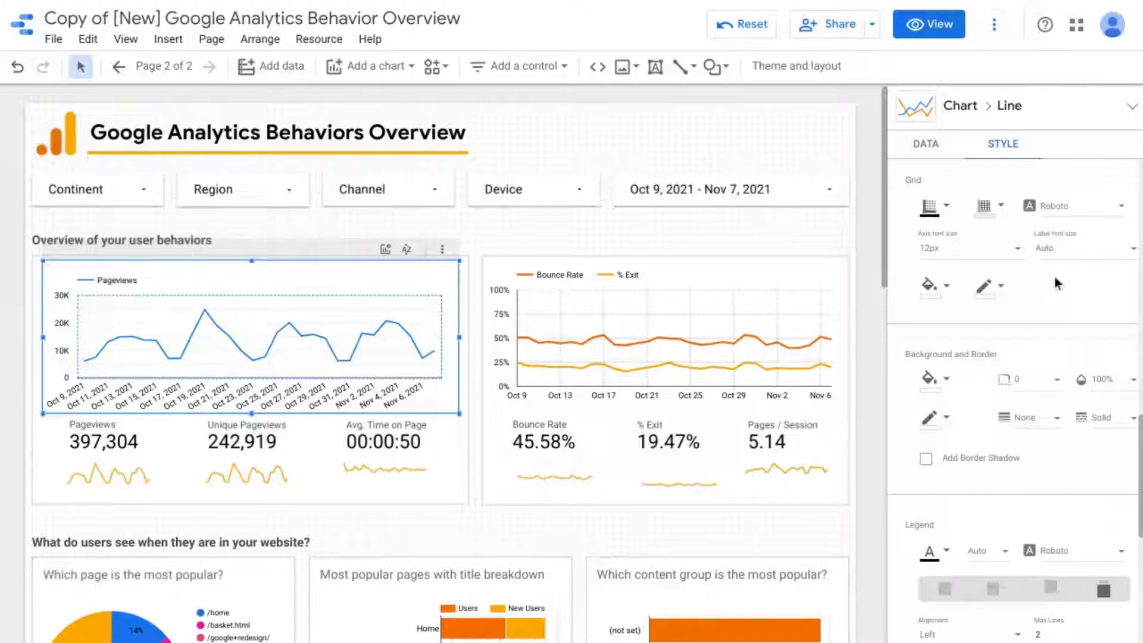
scroll(1042, 367, "down", 3)
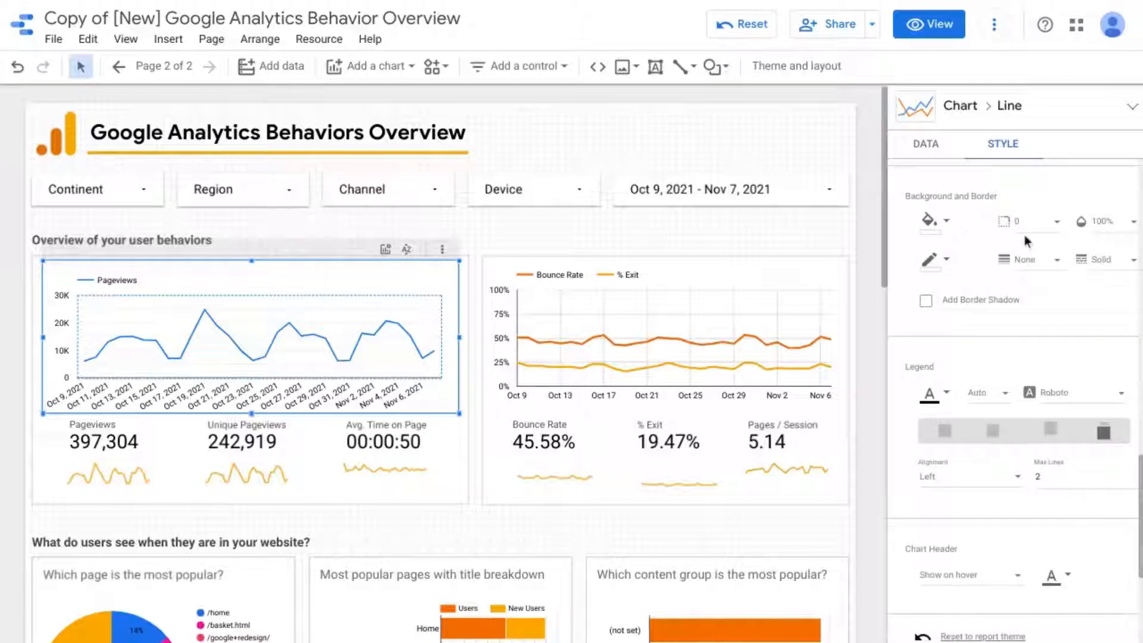
scroll(1038, 290, "down", 2)
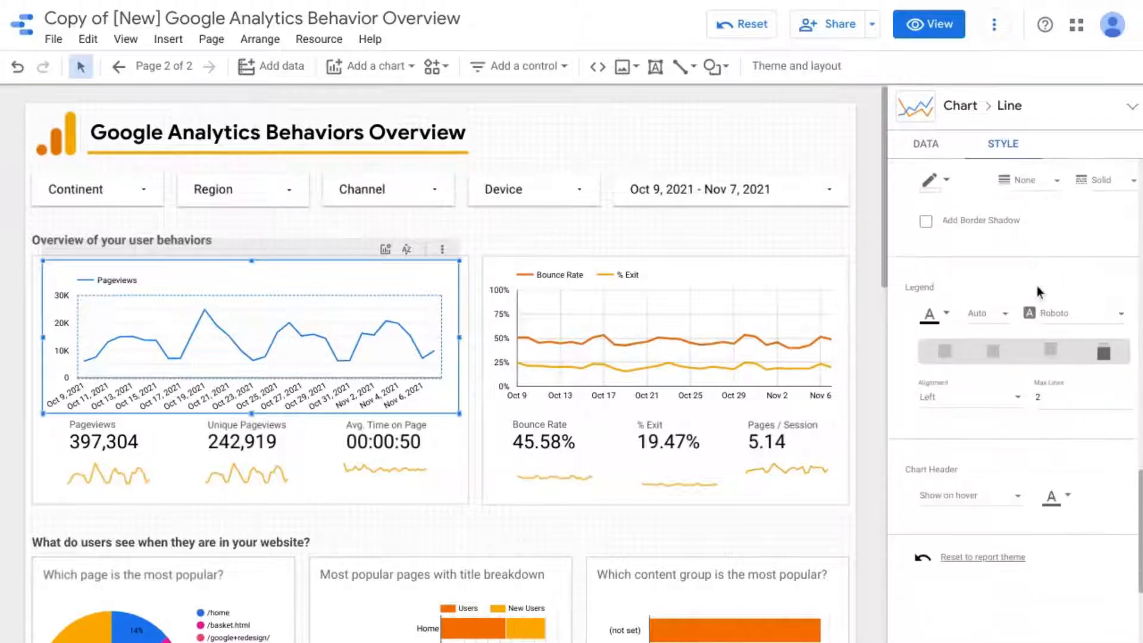
scroll(1039, 291, "down", 1)
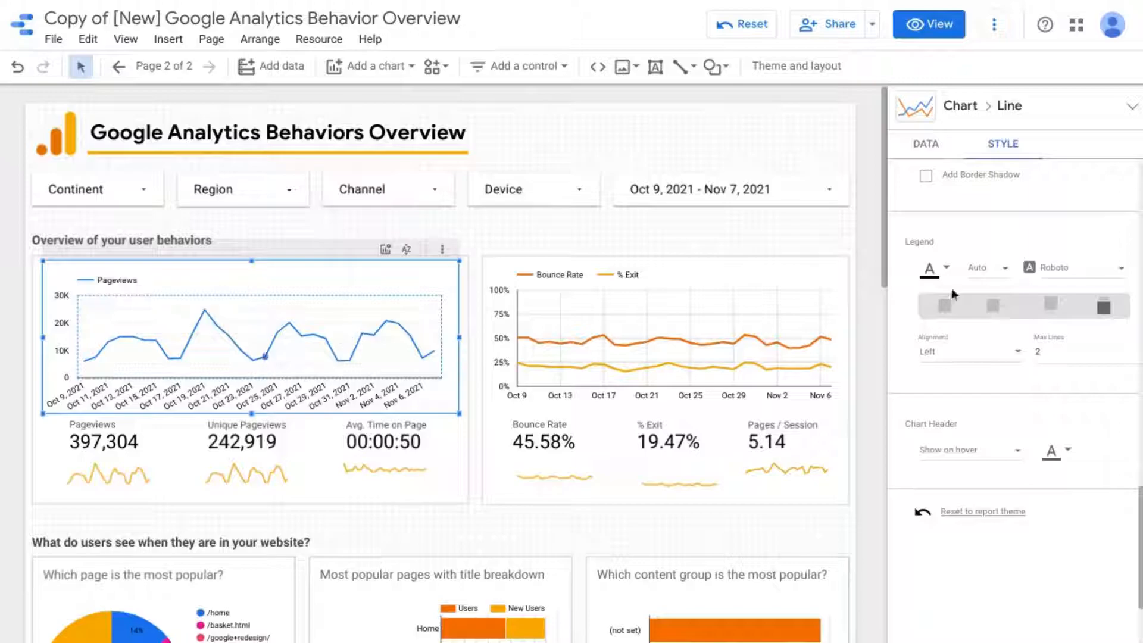
left_click(947, 307)
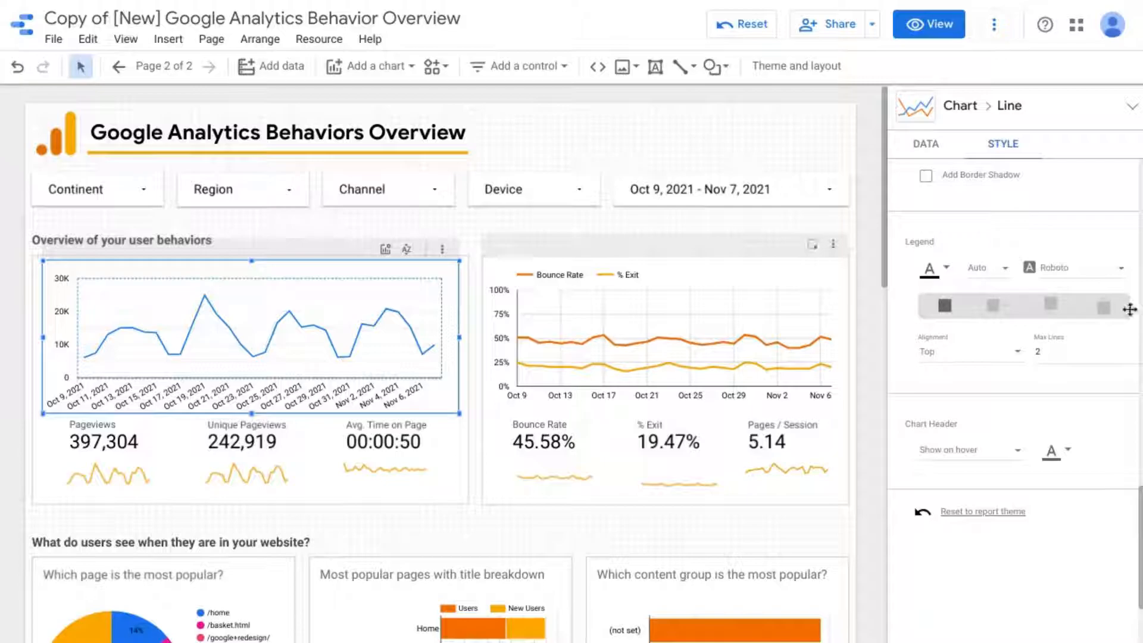
left_click(993, 307)
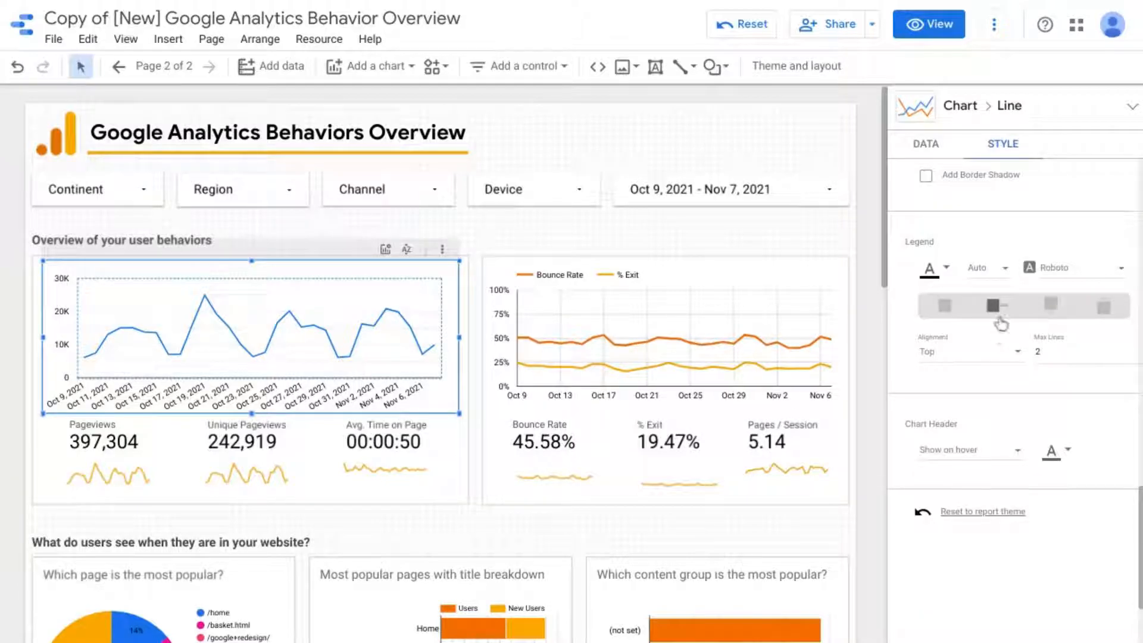
left_click(1105, 307)
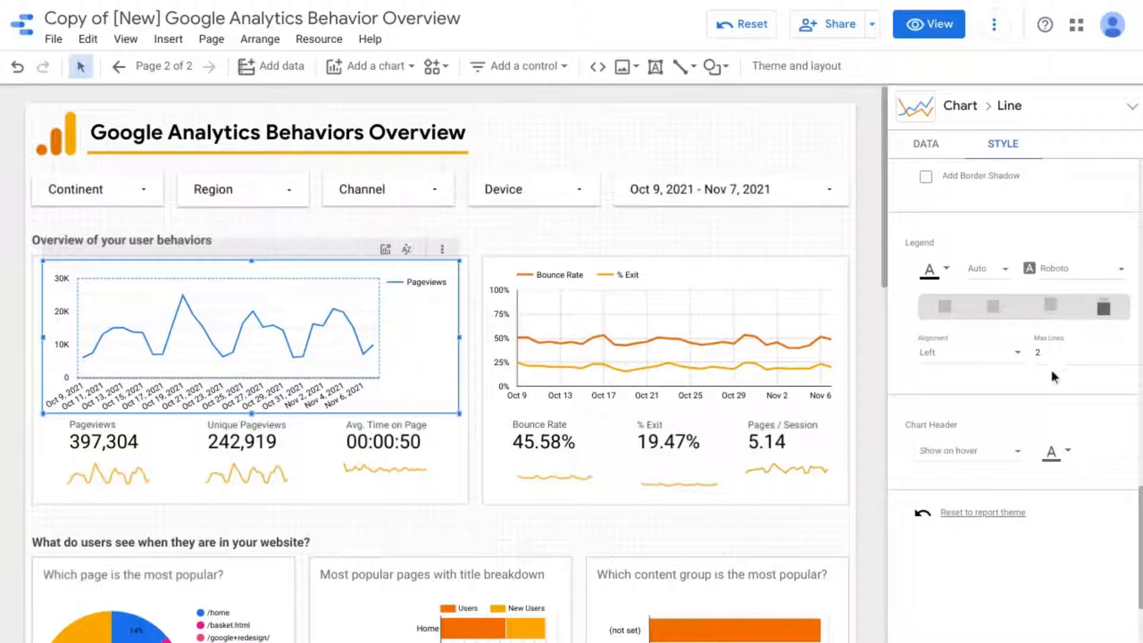
Step: Check the optional metrics and the sort options offered in the Pageviews chart's header, leaving both unchanged
scroll(998, 388, "down", 1)
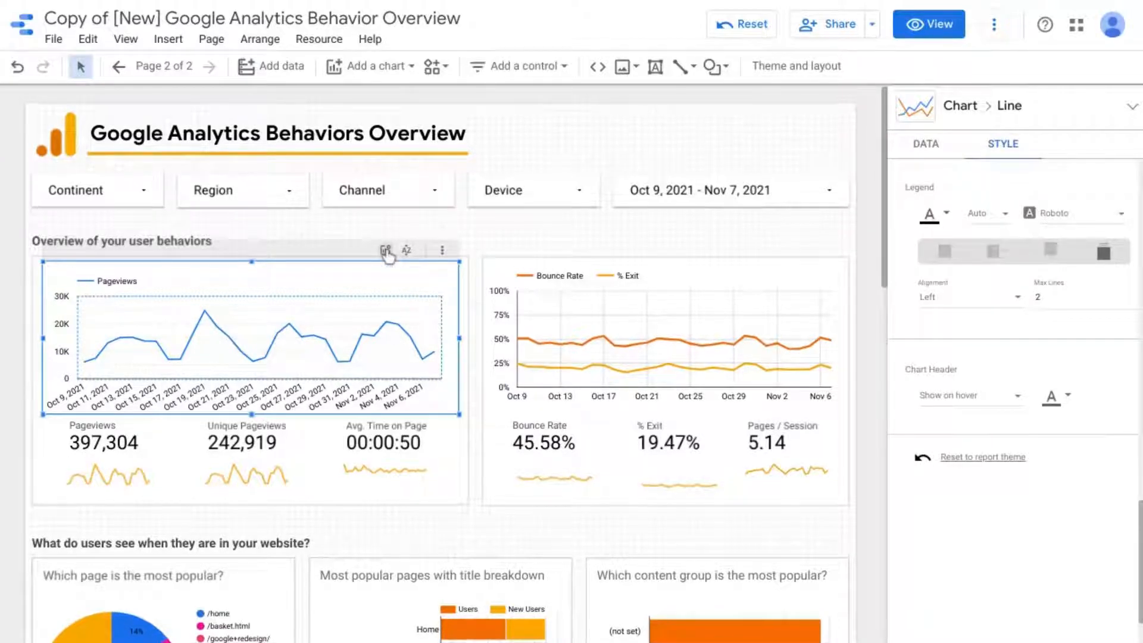
left_click(386, 251)
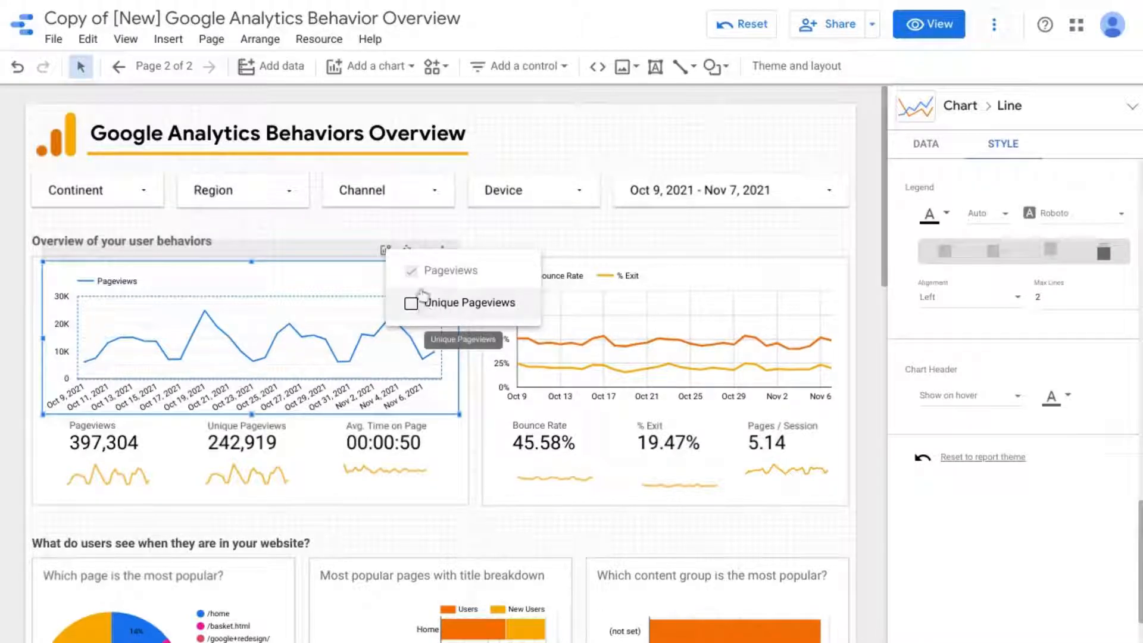
left_click(405, 230)
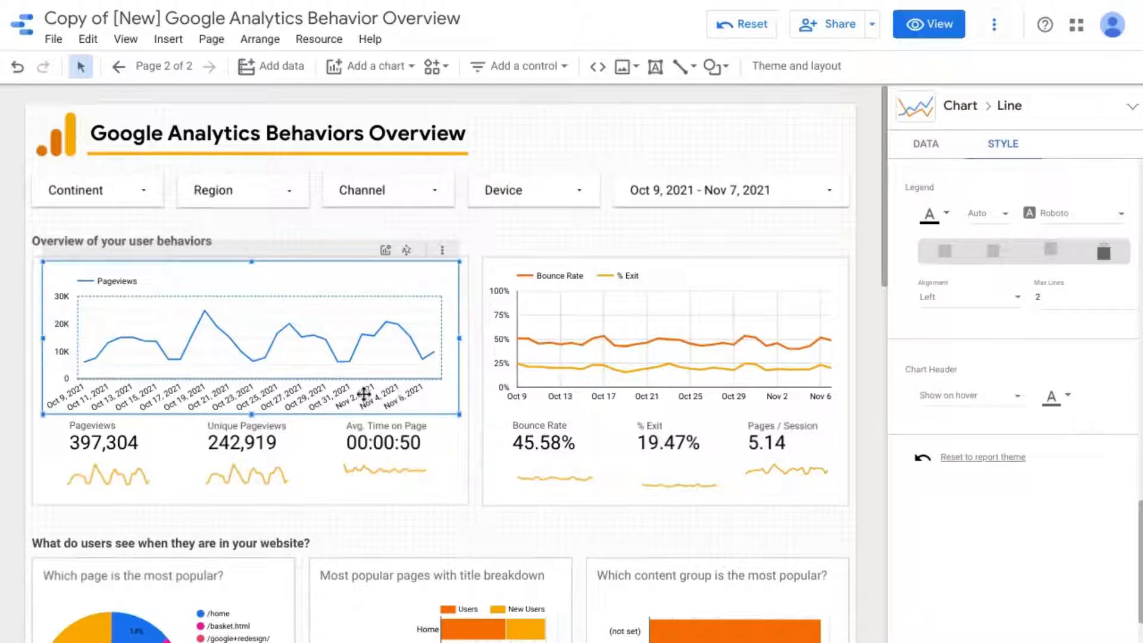
left_click(409, 252)
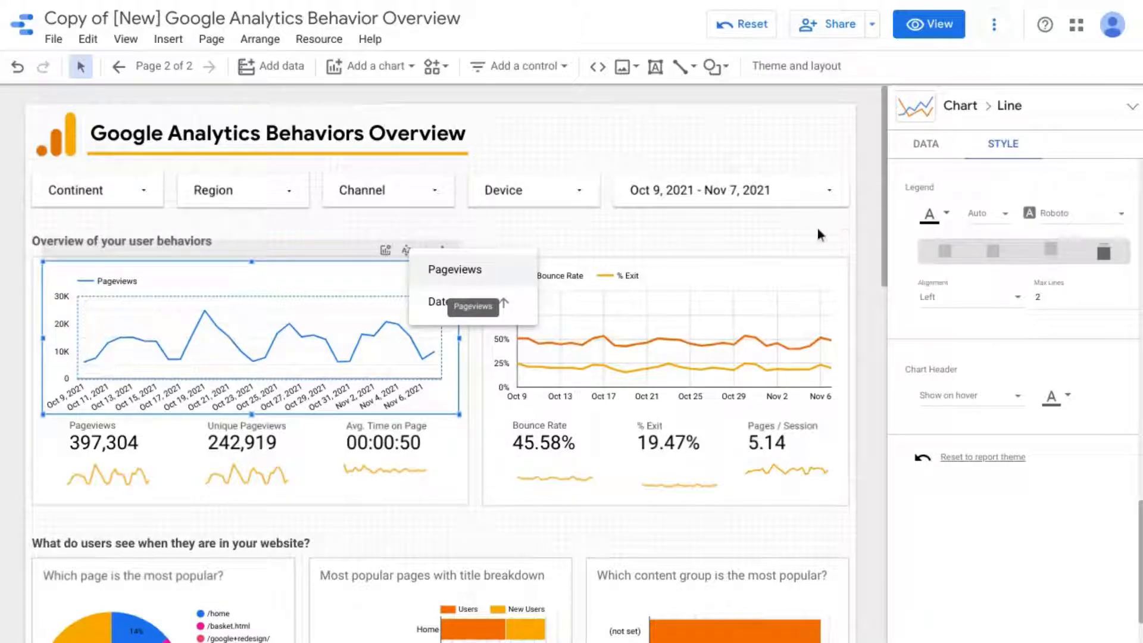
left_click(745, 229)
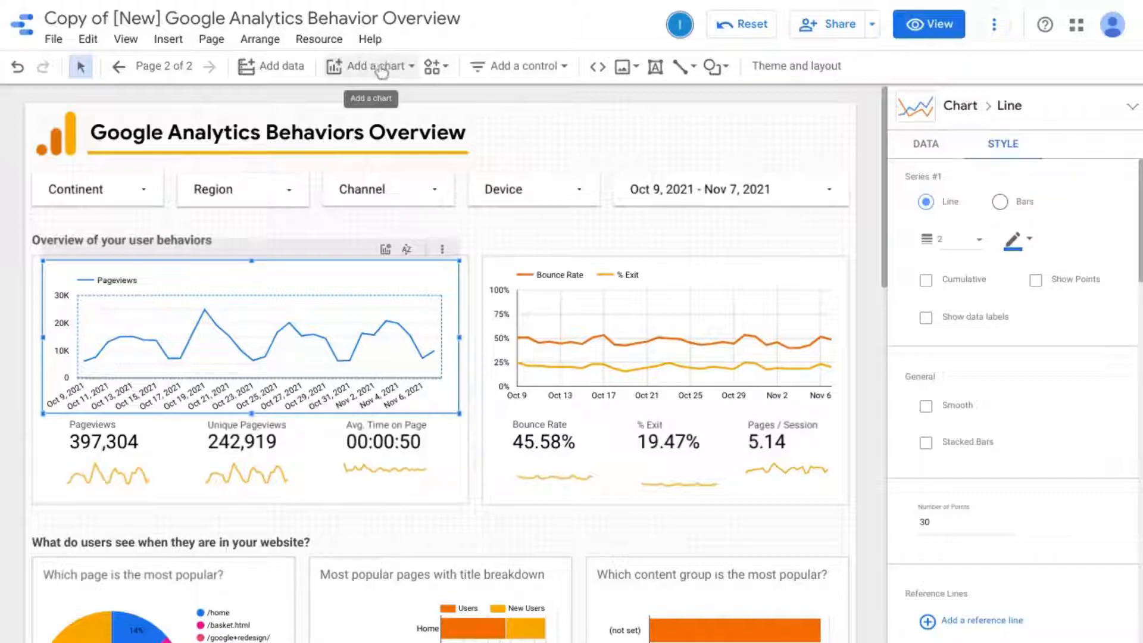
Step: Review the available chart types, change the Pageviews line chart to a Time series chart, and open its data settings
left_click(408, 71)
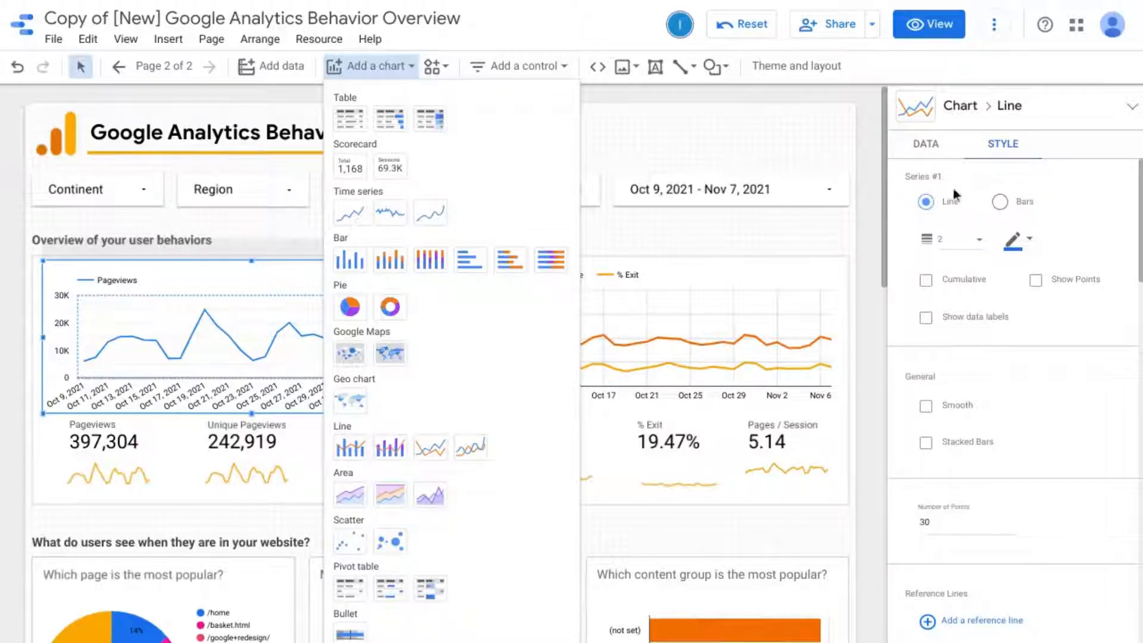
left_click(1082, 93)
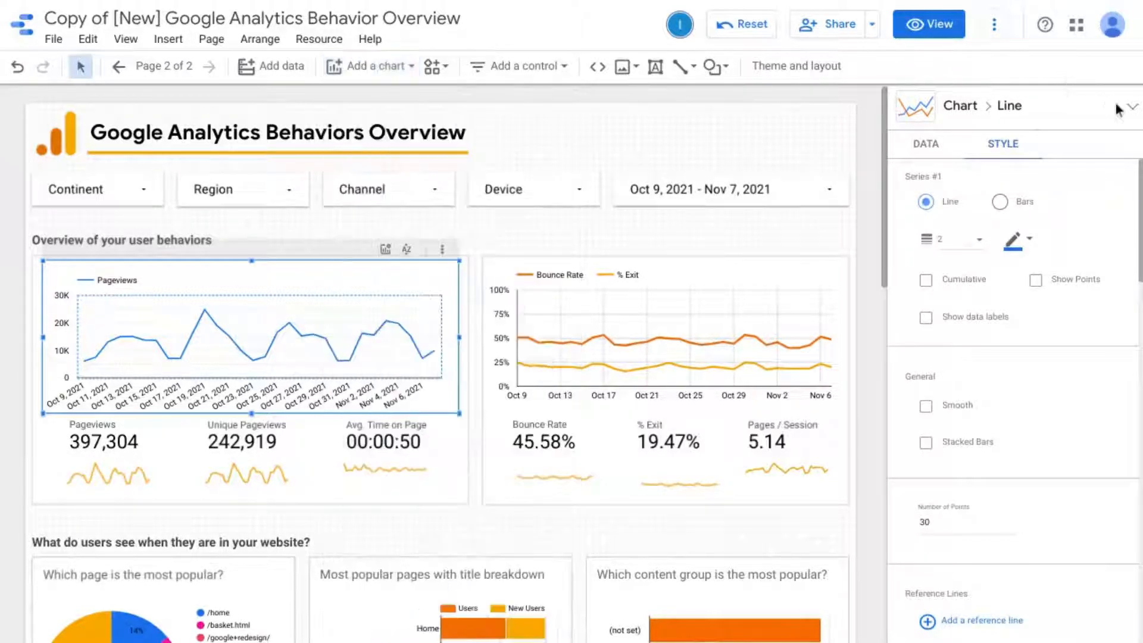
left_click(1131, 111)
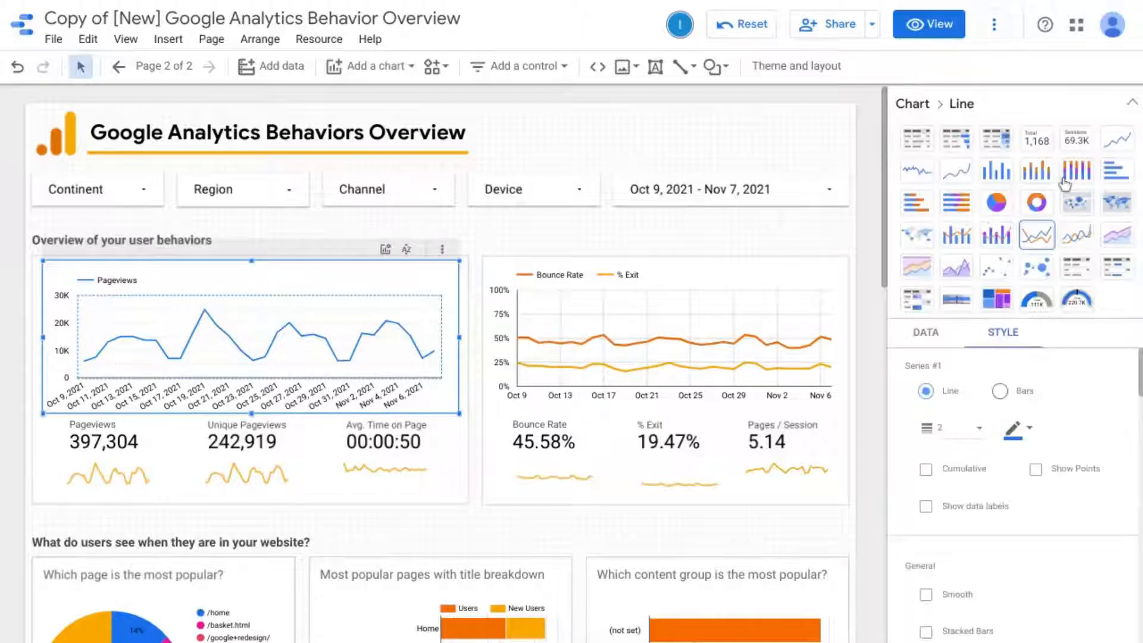
left_click(1115, 148)
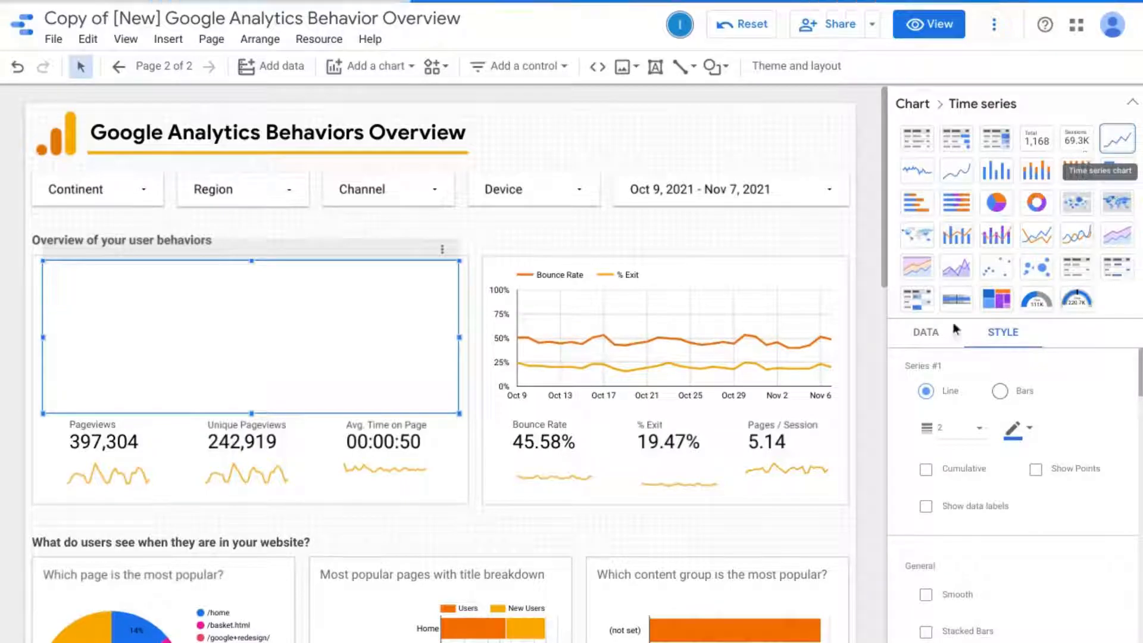
left_click(932, 334)
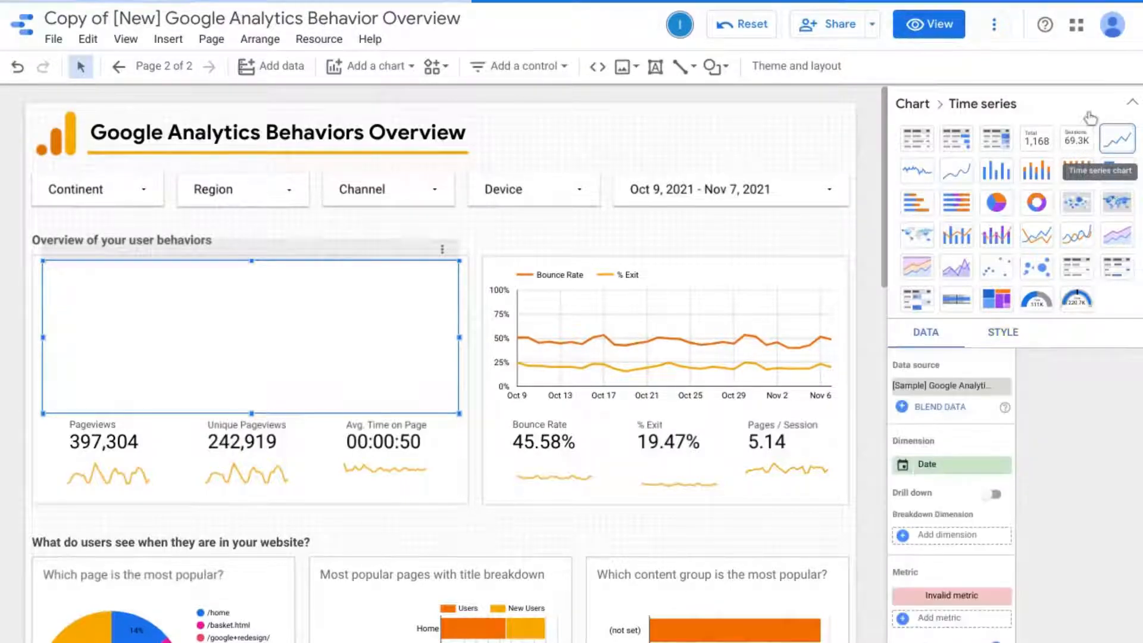
Step: Try enabling optional metrics for the time series chart and searching for Unique Pageviews, and turn optional metrics off again
left_click(1132, 106)
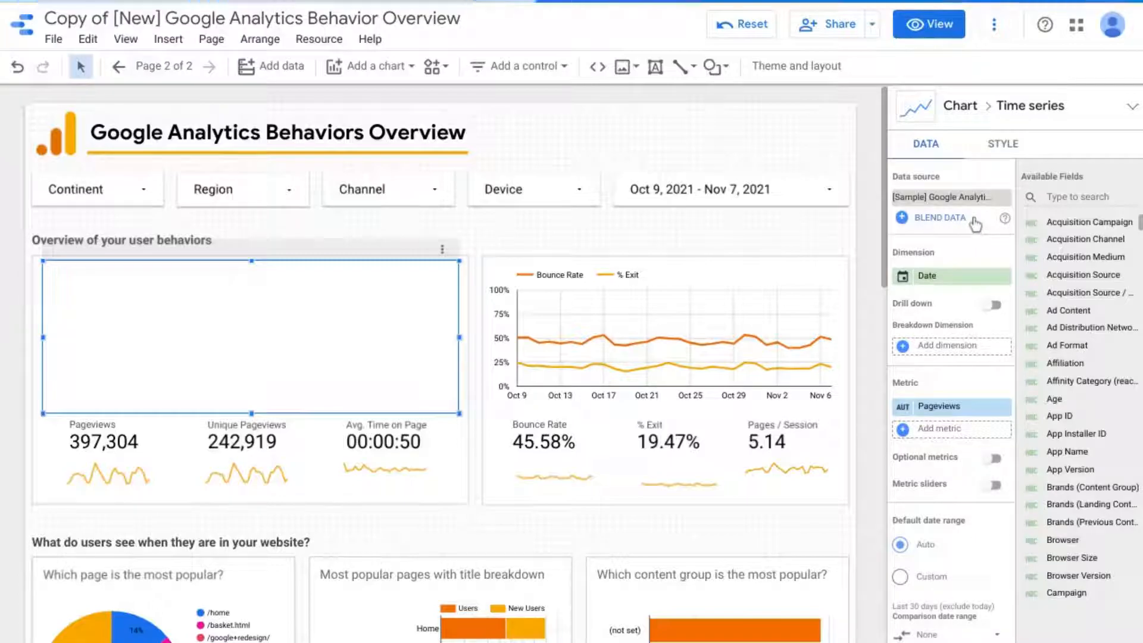
scroll(975, 223, "down", 1)
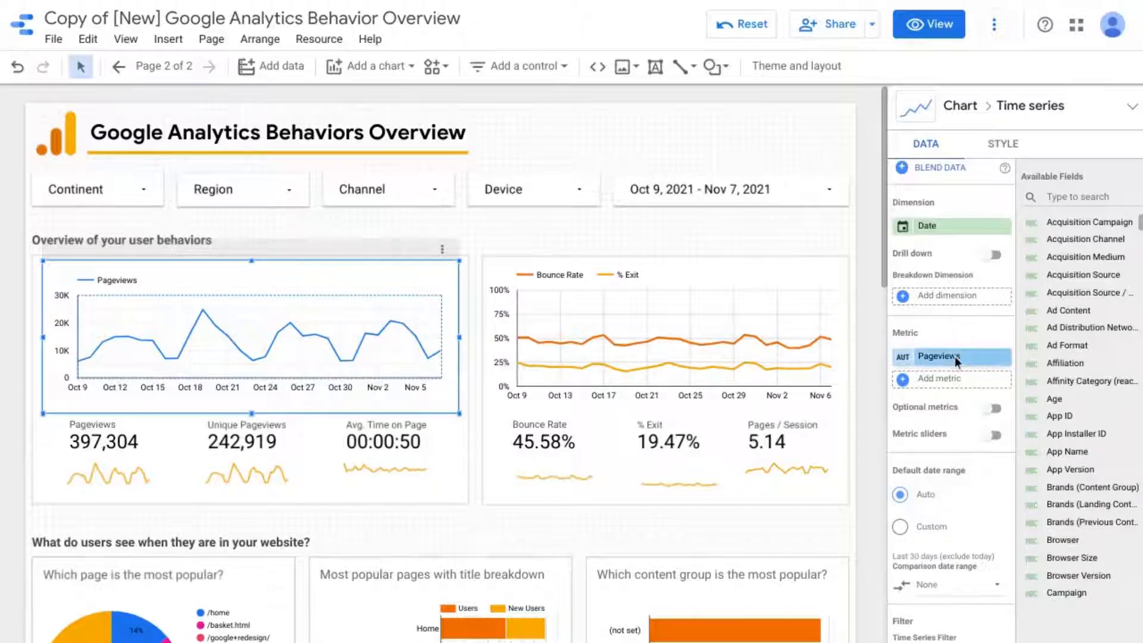
scroll(955, 357, "down", 1)
scroll(955, 356, "down", 4)
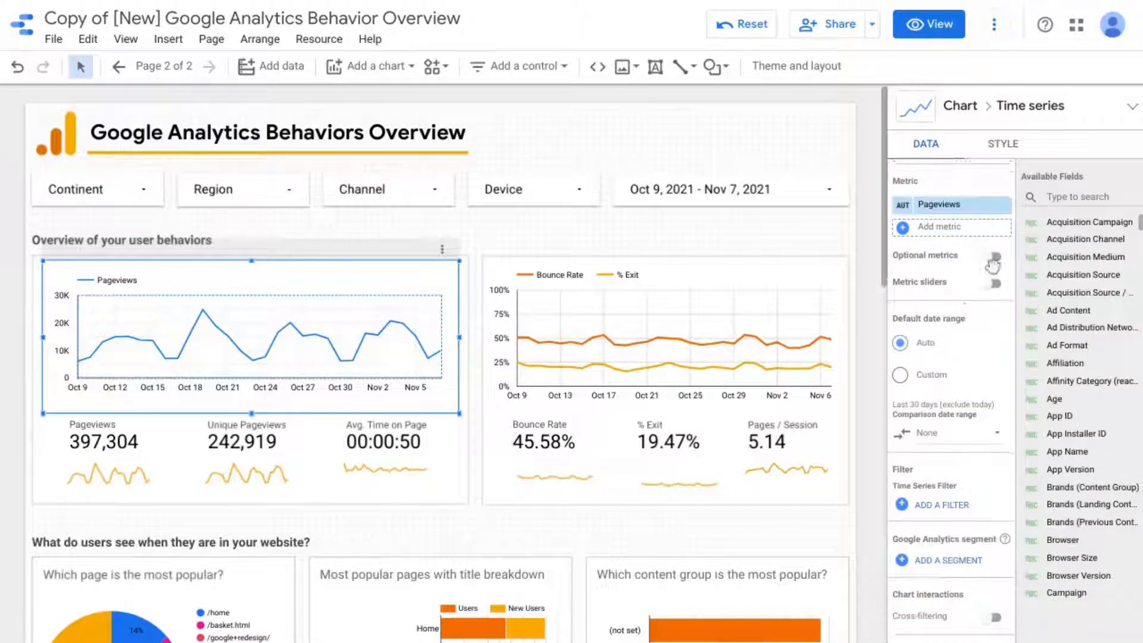
left_click(991, 258)
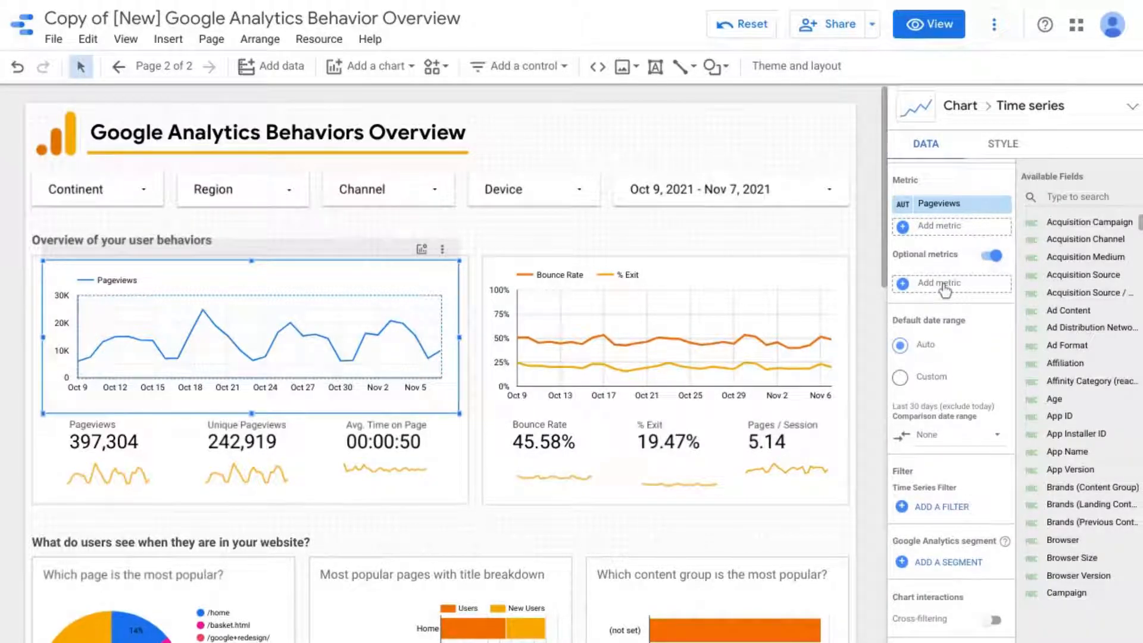
left_click(945, 290)
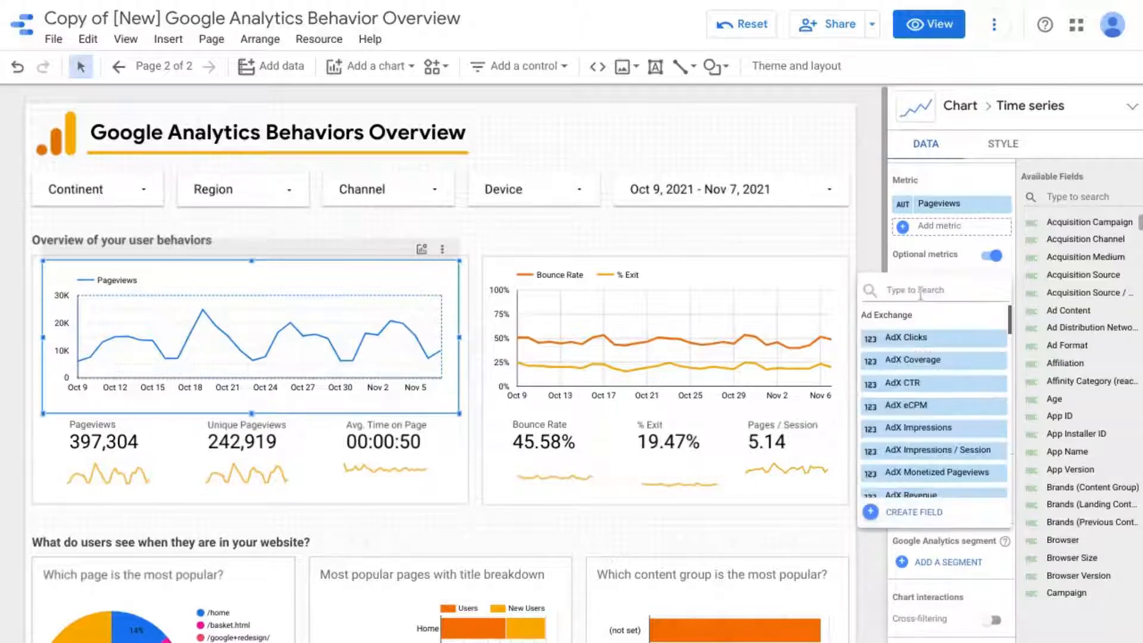
type("ur")
type("iques")
type("eviews")
left_click(999, 256)
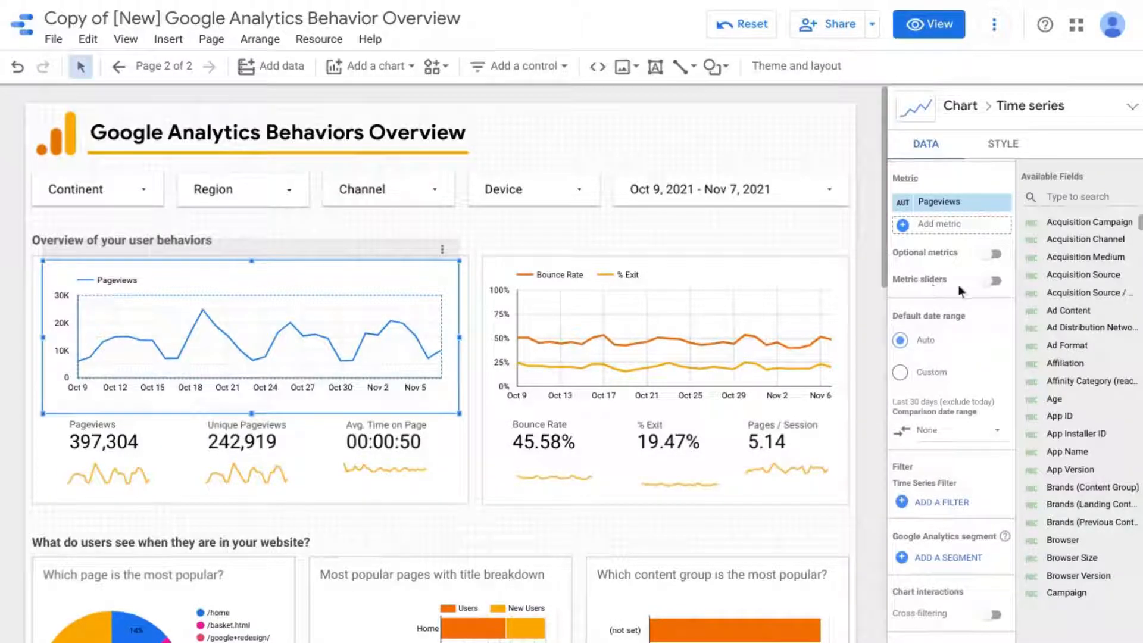
Step: Try the chart's metric sliders in view mode by raising the minimum Pageviews to 8,700 and resetting it, and disable the sliders
left_click(993, 285)
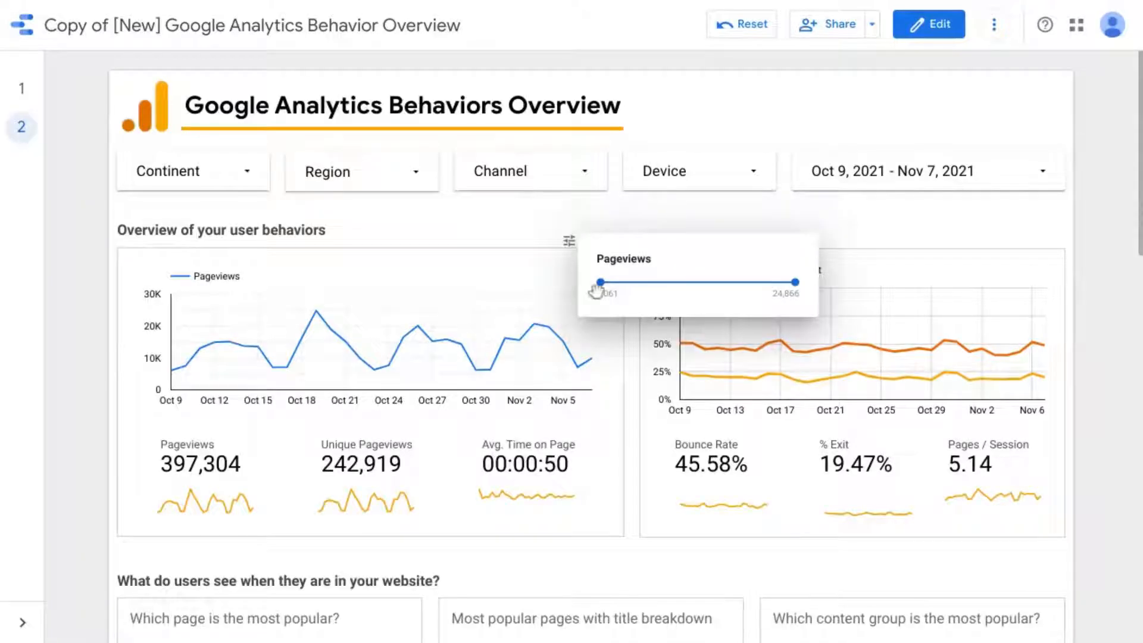
left_click(569, 241)
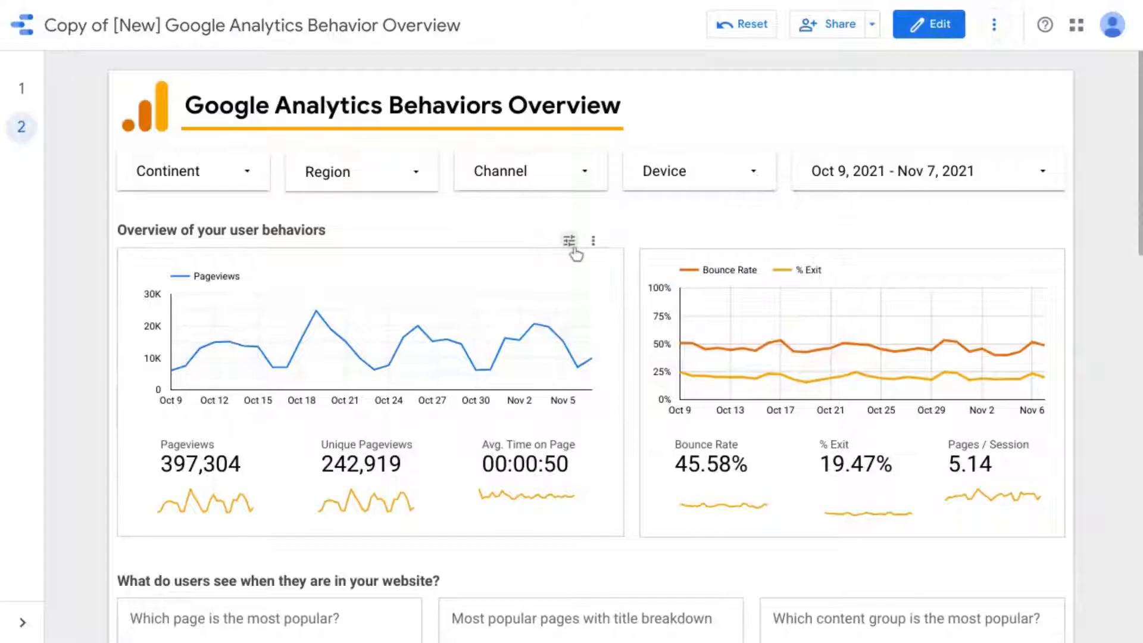
left_click(571, 243)
left_click_drag(606, 284, 631, 285)
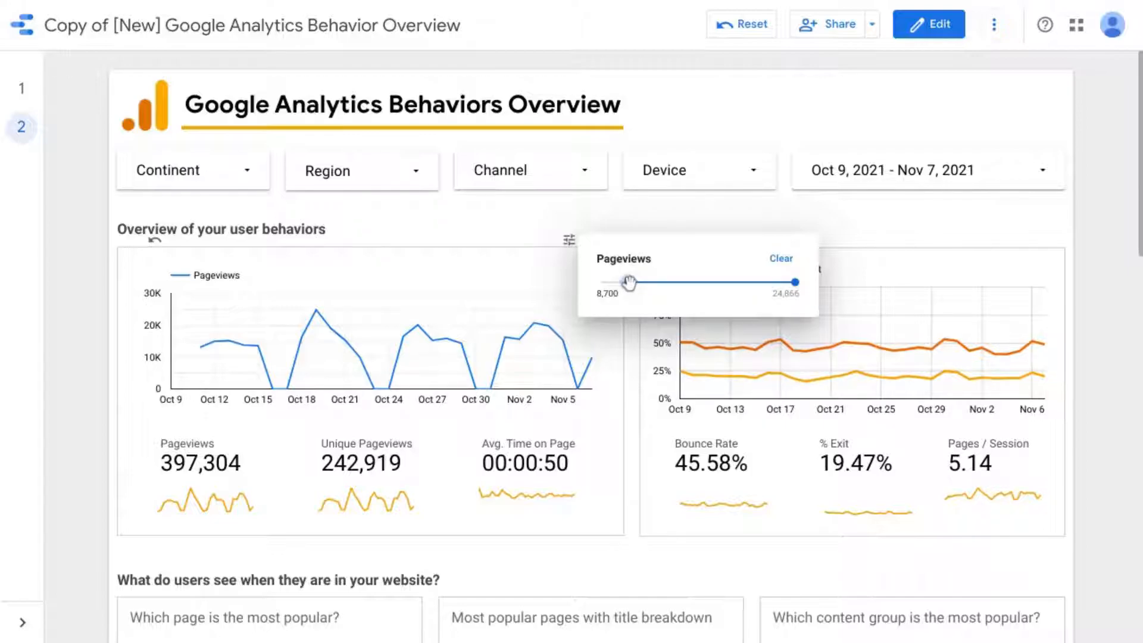
left_click_drag(628, 282, 588, 280)
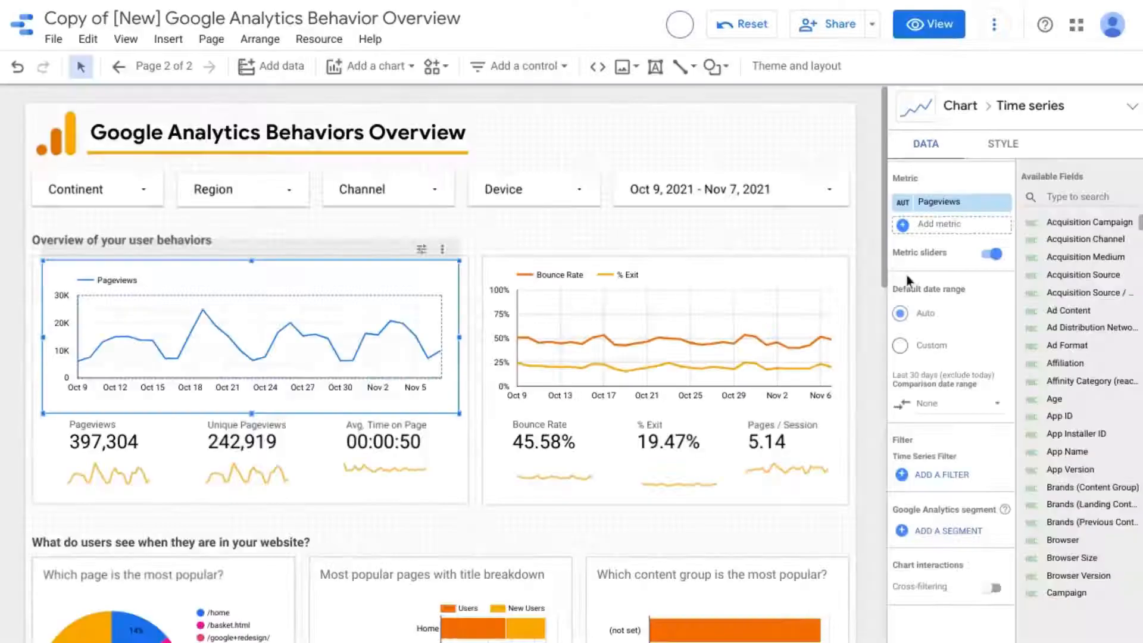
left_click(992, 256)
left_click(992, 256)
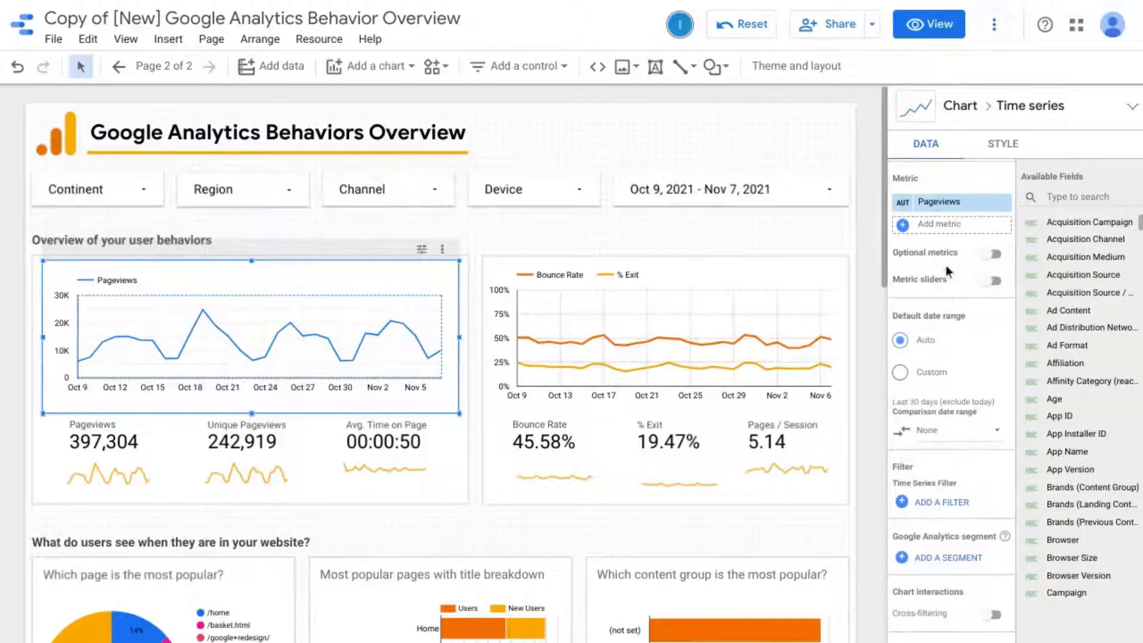
Step: Enable optional metrics for the time series chart and add Unique Pageviews as the optional metric
left_click(991, 254)
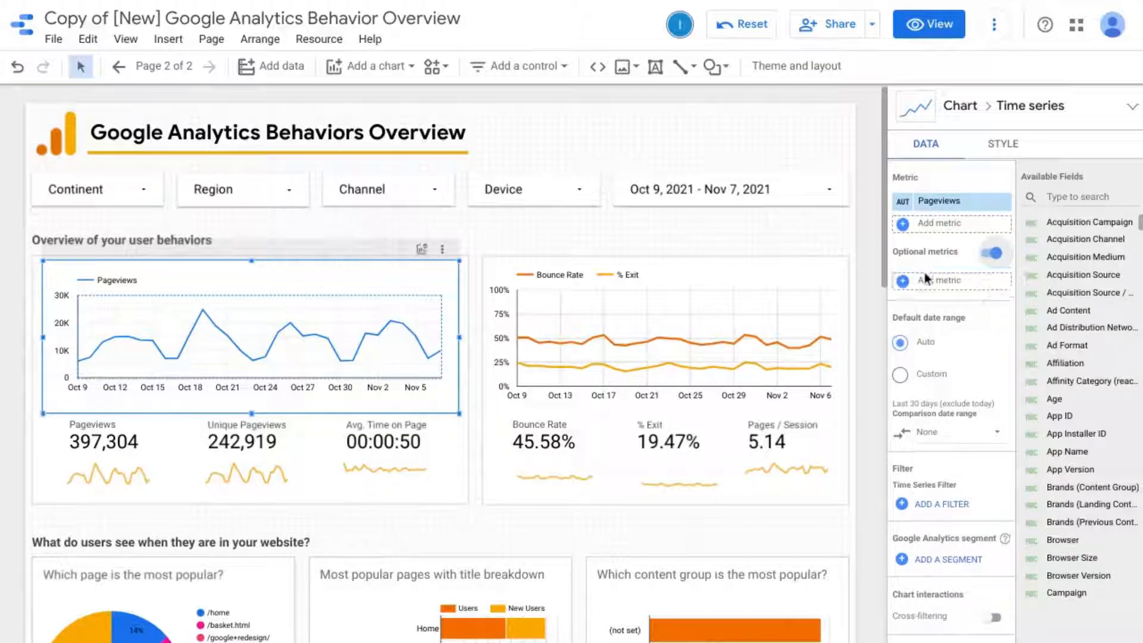
left_click(953, 288)
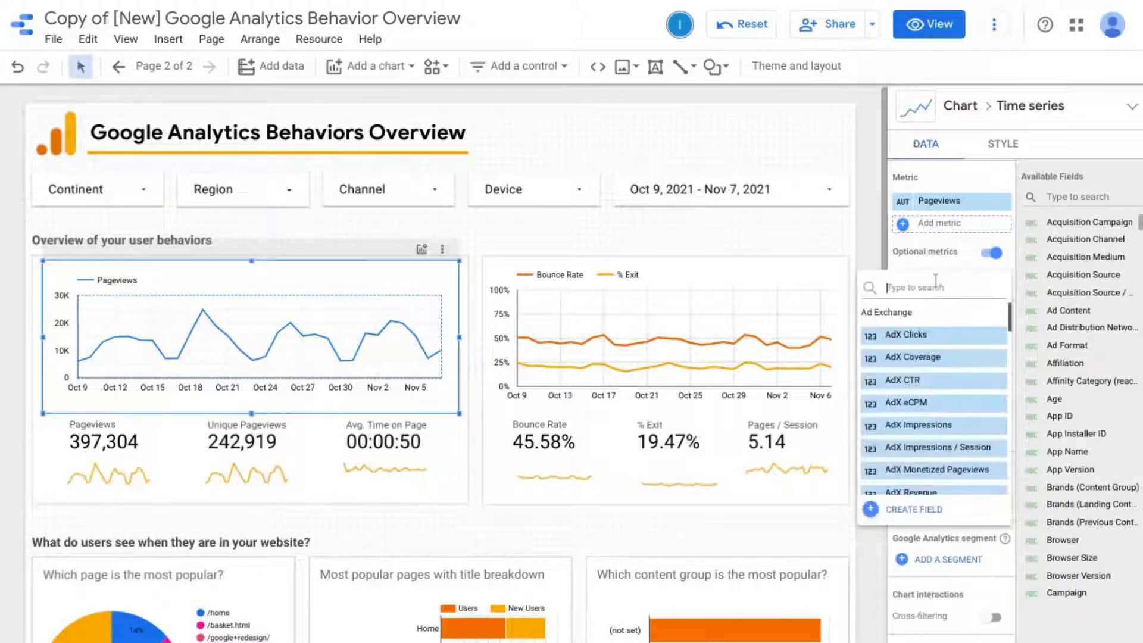
type("urq")
key("BackSpace")
type("ique ")
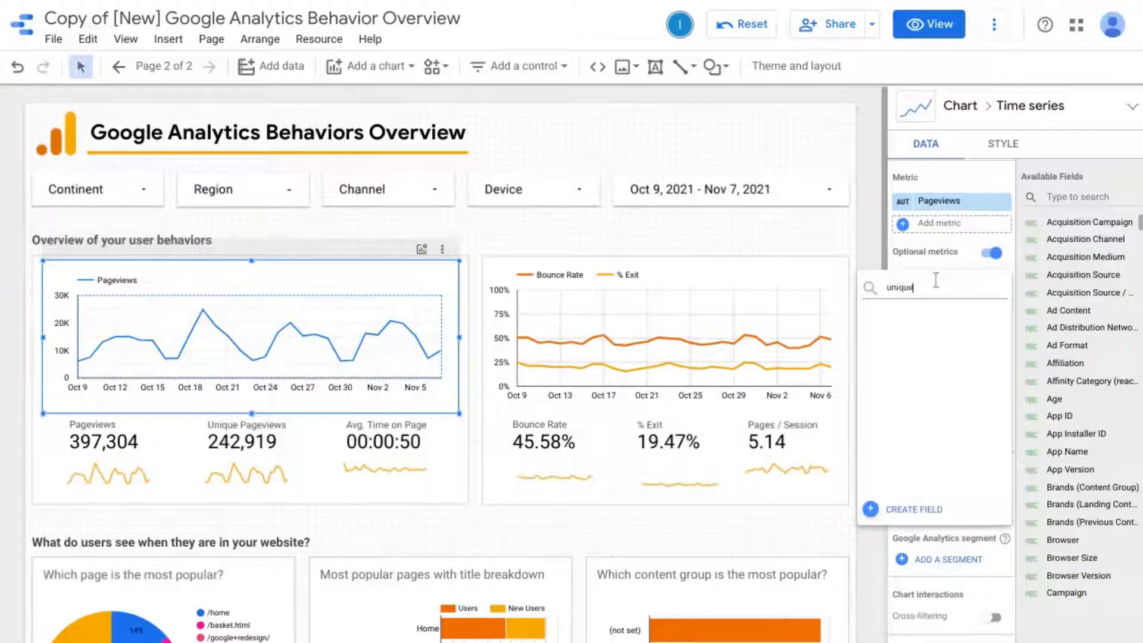
type("pageviews")
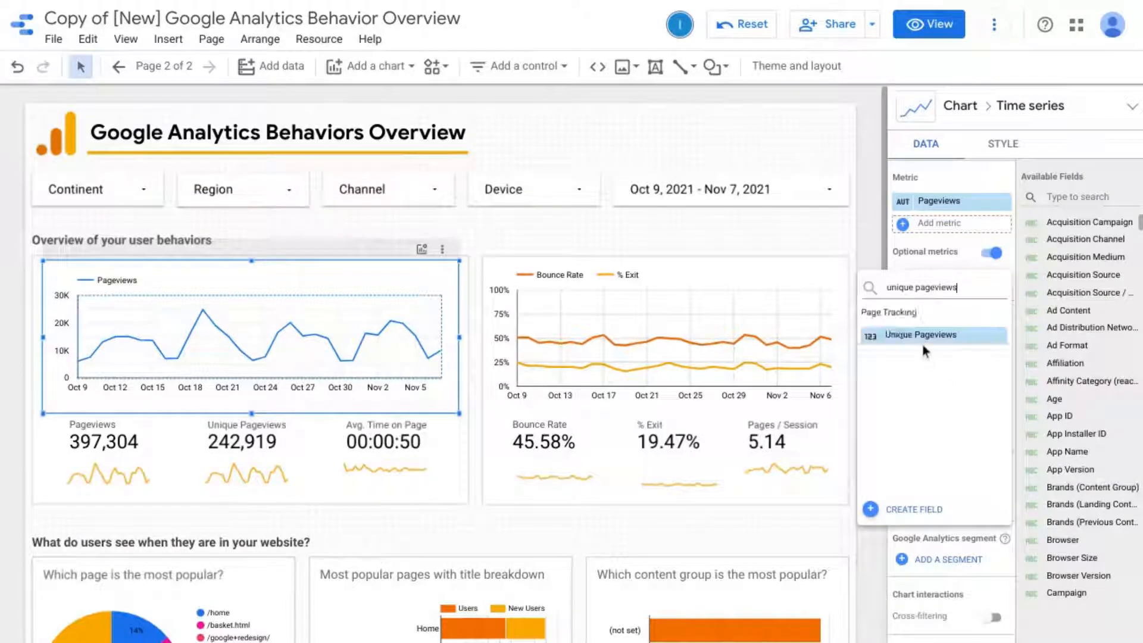
left_click(919, 336)
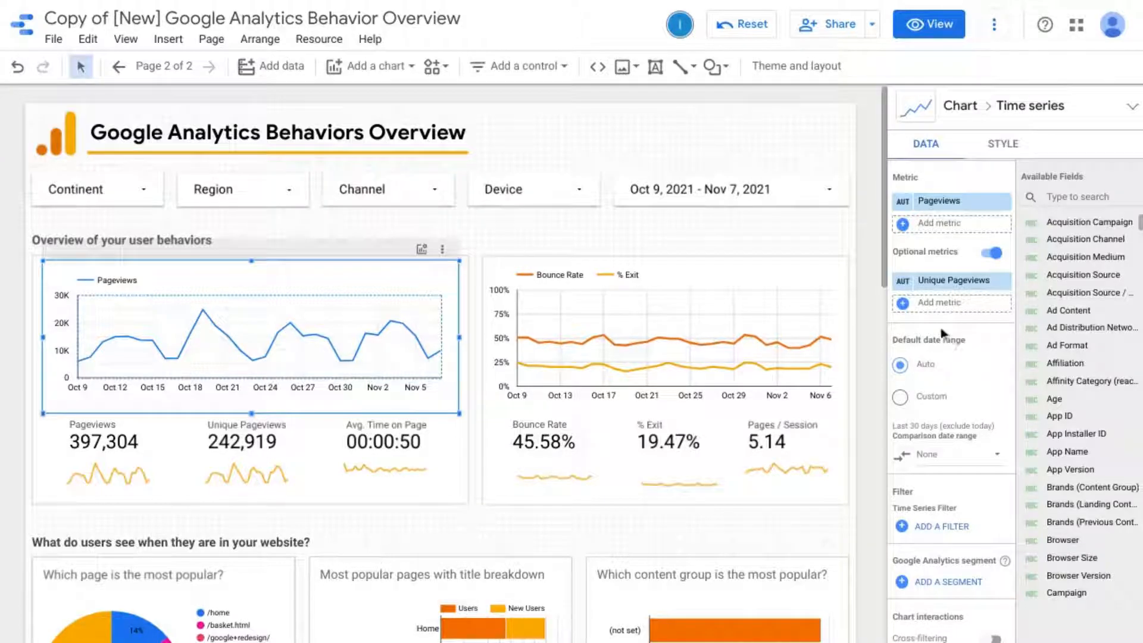
Step: Check the Advanced comparison date option and set the time series chart's comparison date range to Previous year
scroll(955, 345, "down", 1)
scroll(957, 345, "down", 2)
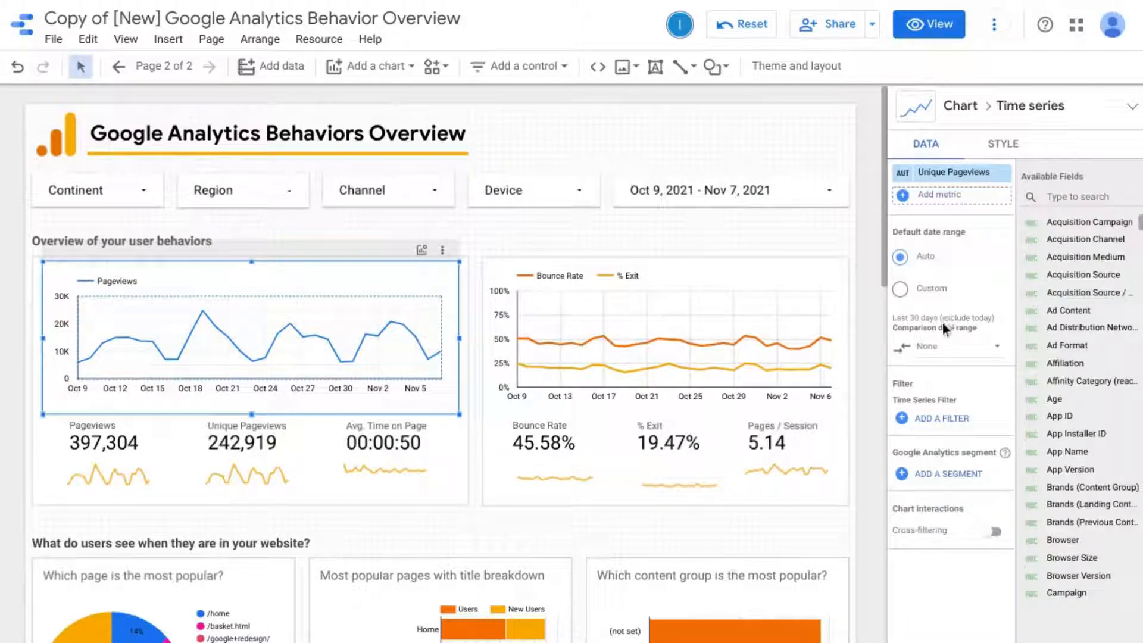
left_click(973, 352)
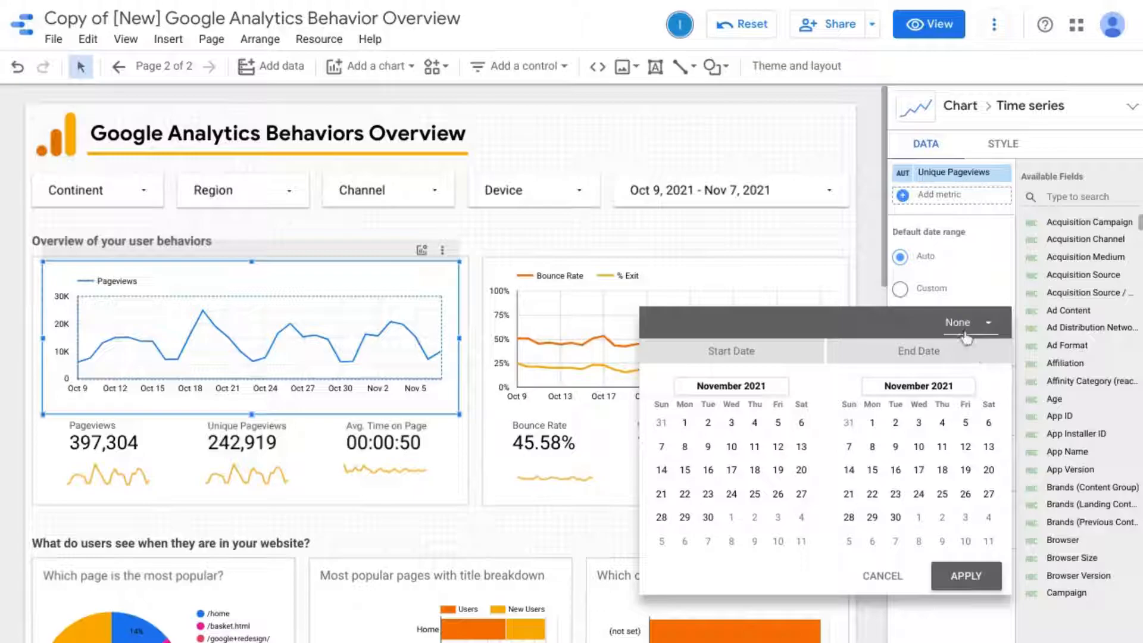
left_click(961, 327)
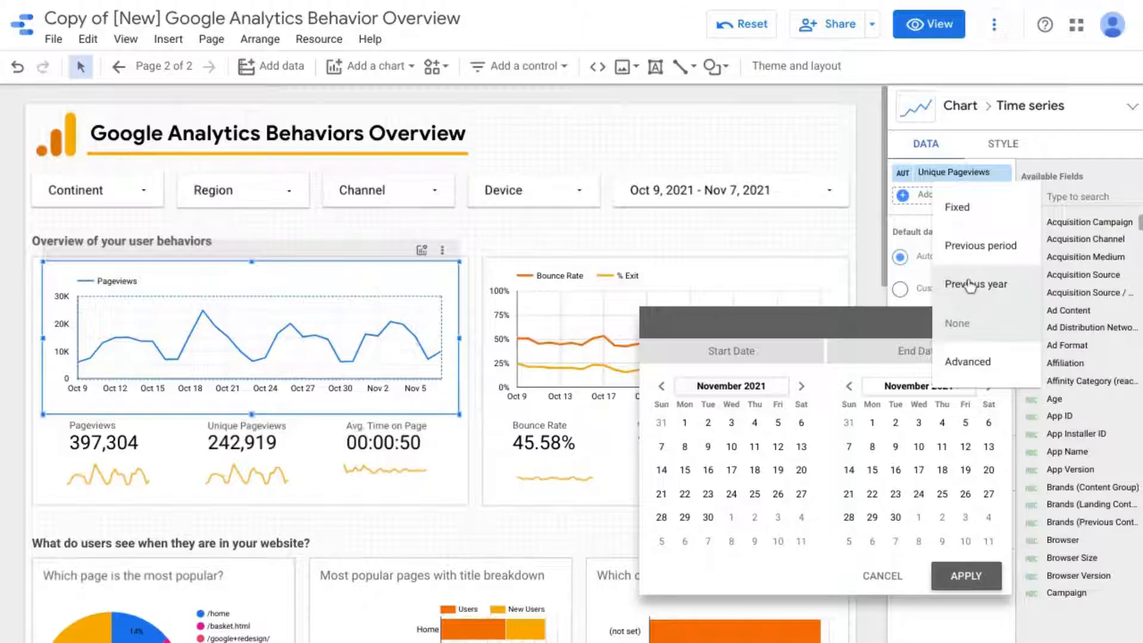
left_click(968, 362)
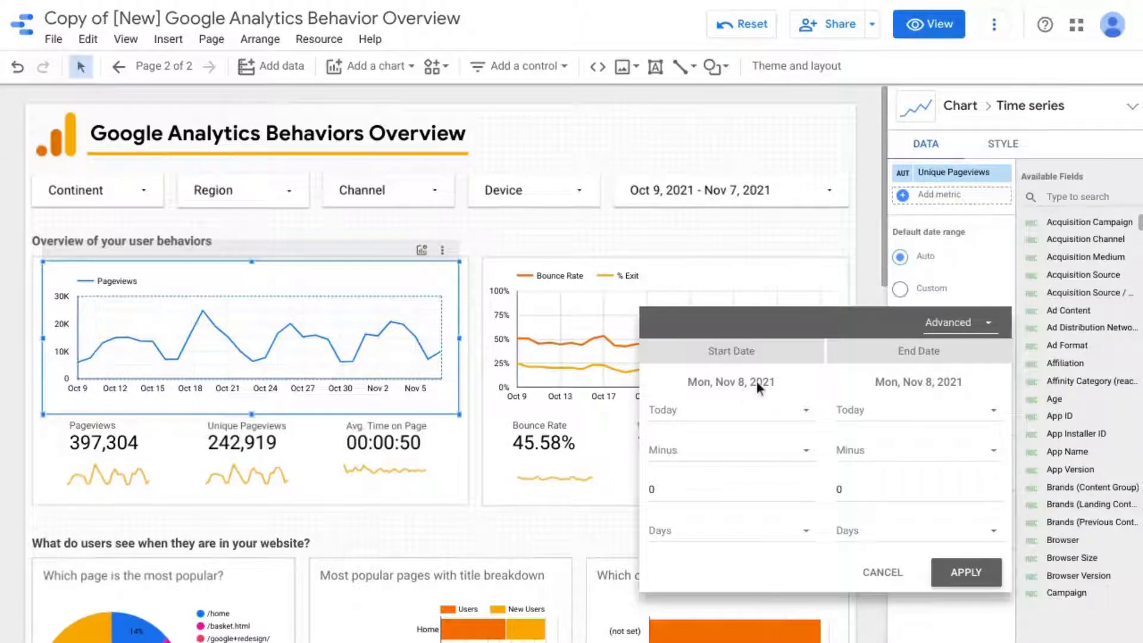
left_click(982, 325)
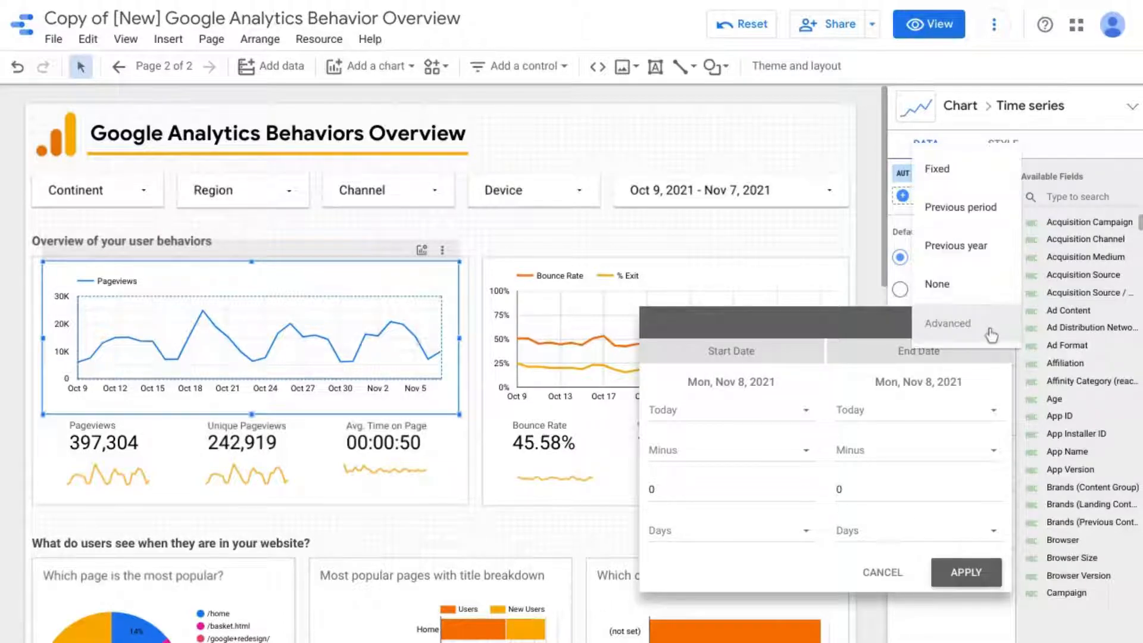
left_click(967, 249)
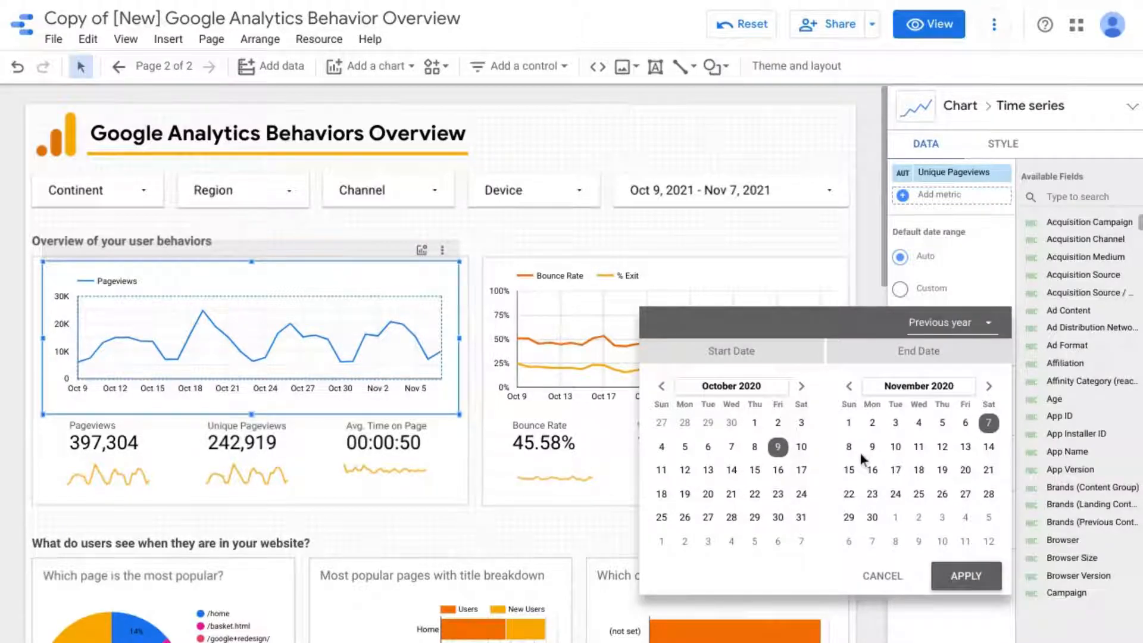
left_click(966, 578)
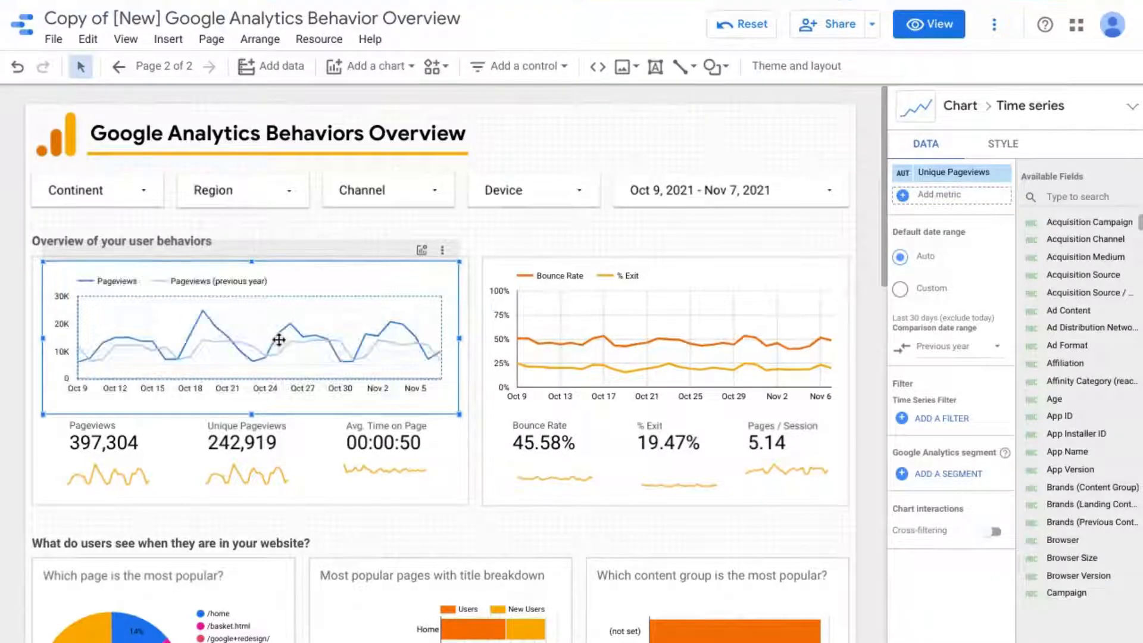
mouse_move(132, 320)
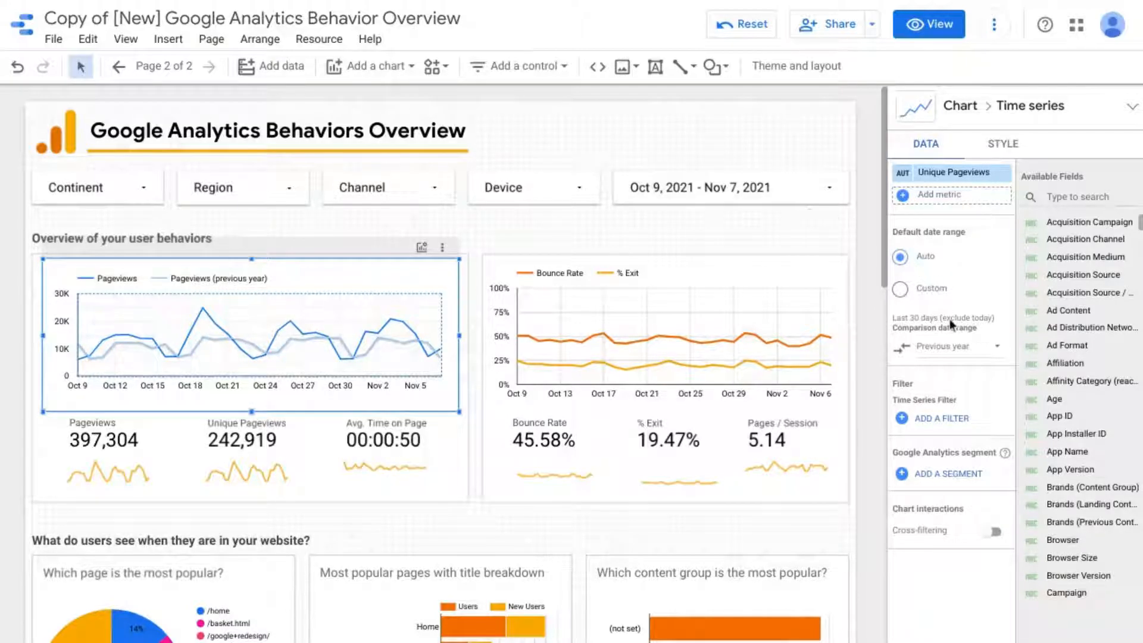
Step: Check the trendline types offered in the time series chart's style settings, leaving the trendline at None
scroll(957, 397, "down", 1)
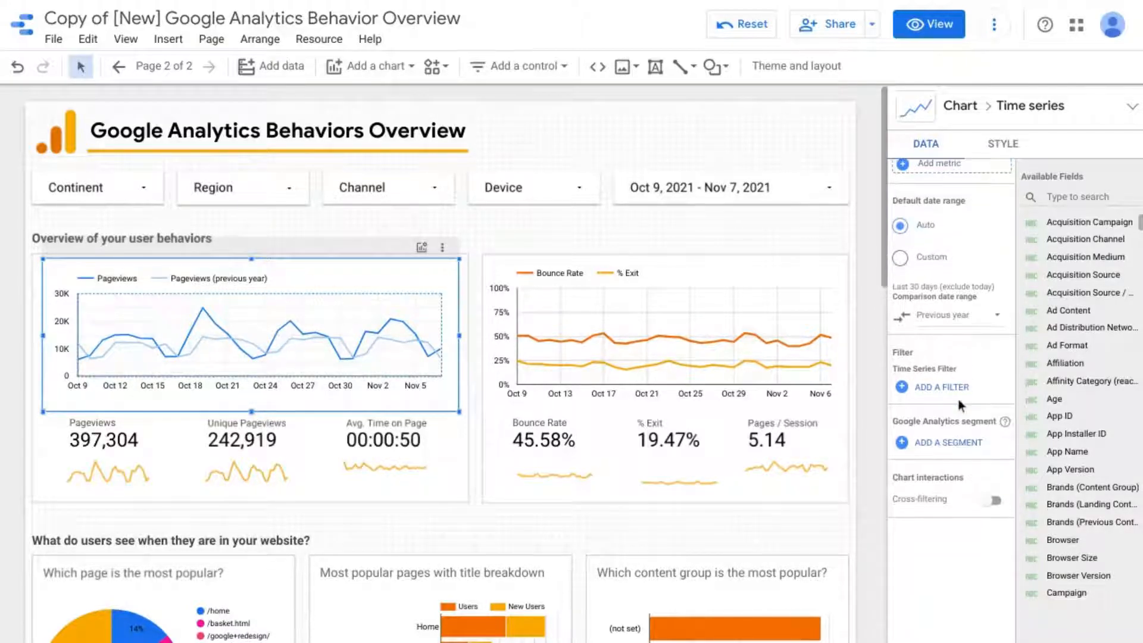
scroll(959, 323, "down", 1)
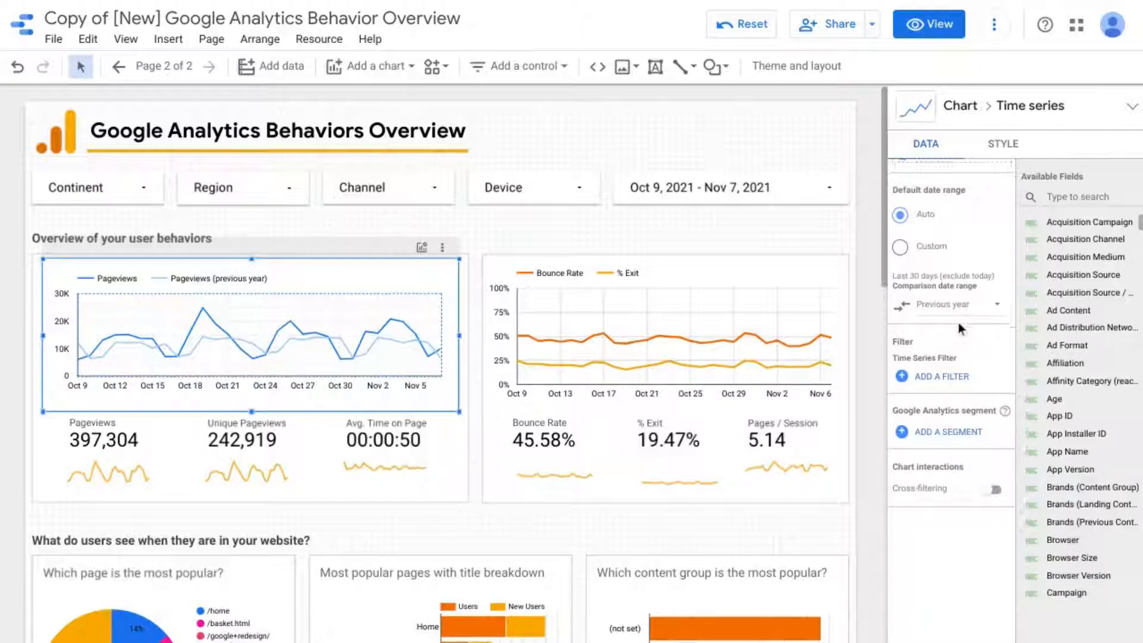
left_click(1004, 149)
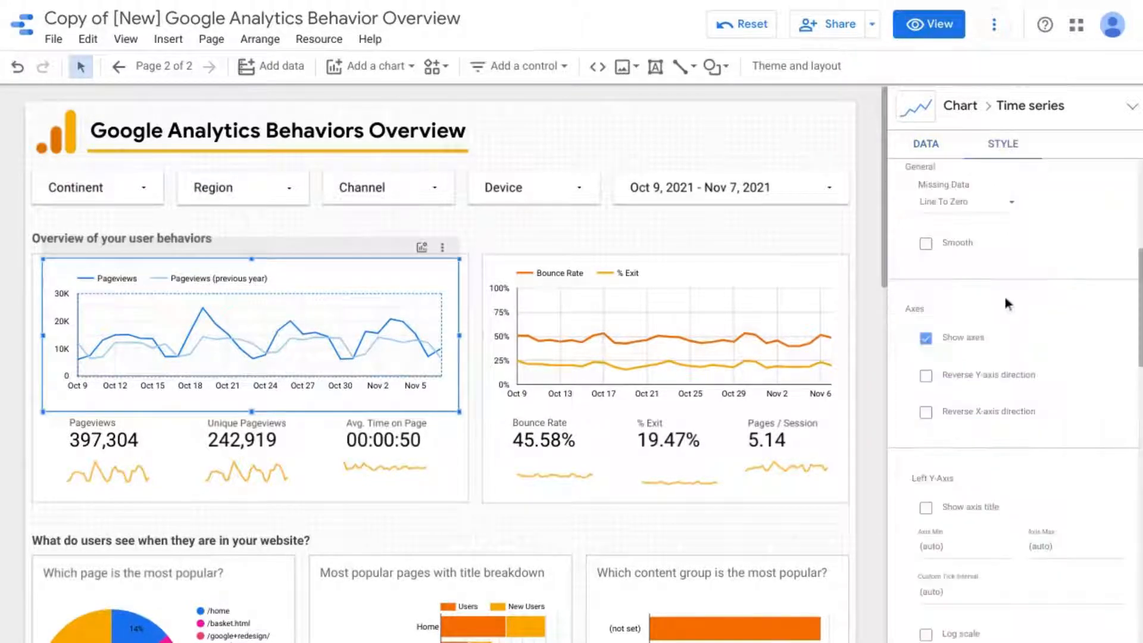
scroll(1019, 271, "up", 5)
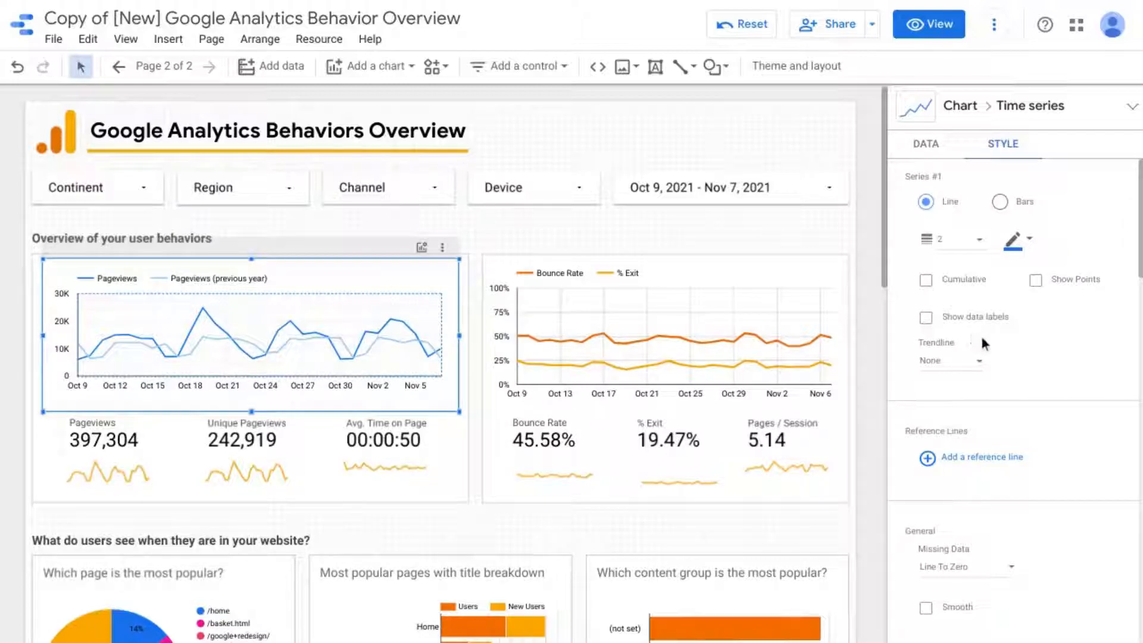
left_click(971, 369)
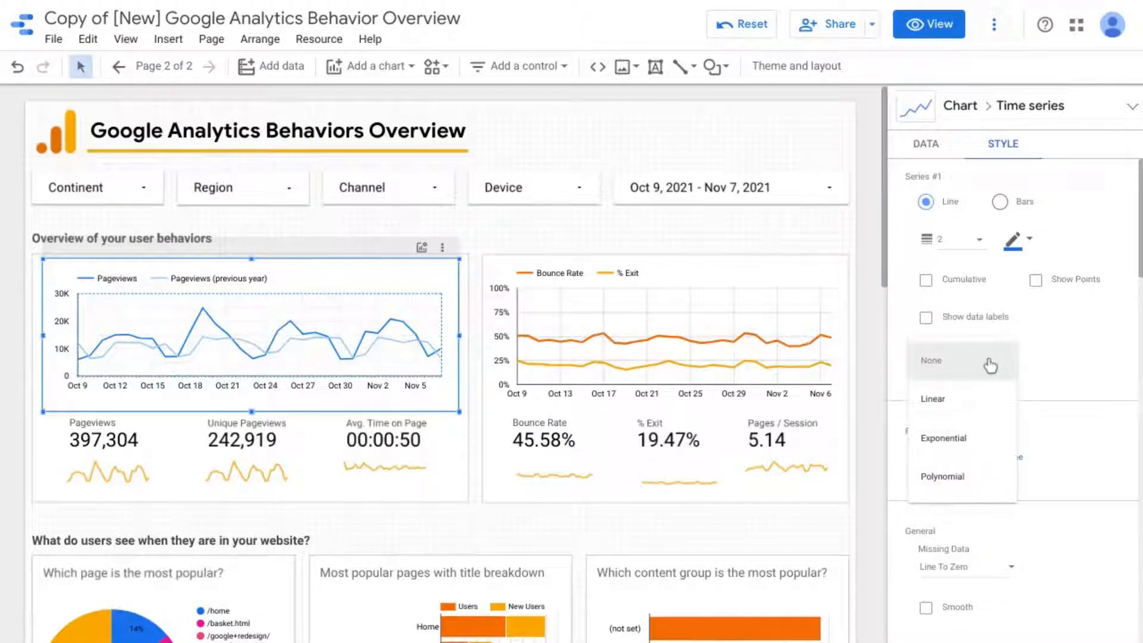
left_click(1066, 351)
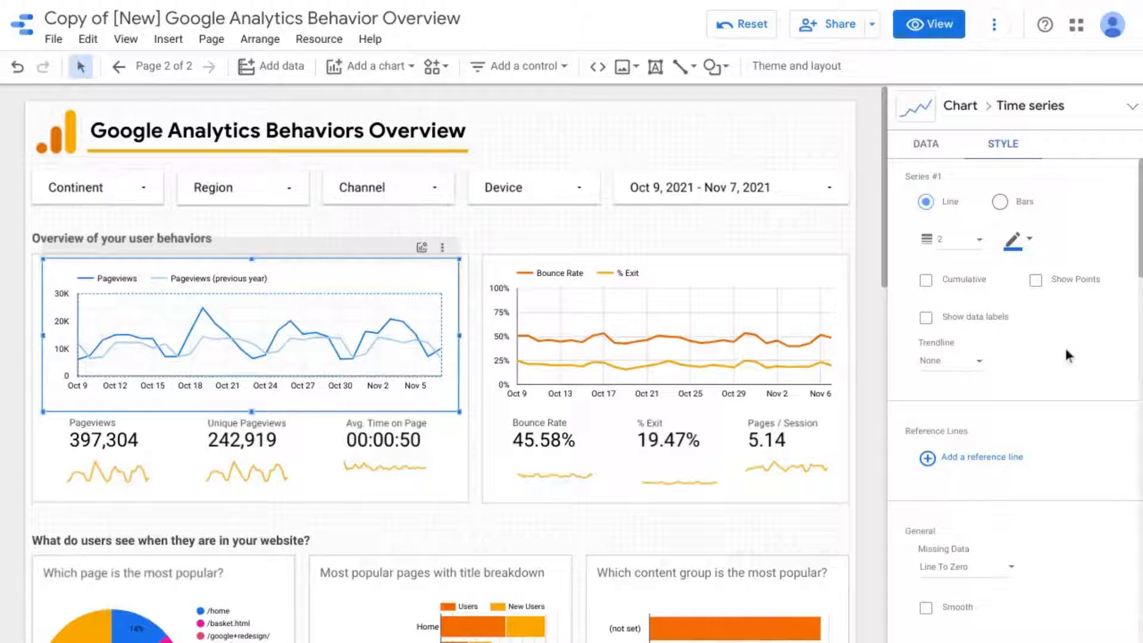
Step: Try adding a reference line to the time series chart, check its type options, and remove the line
scroll(1068, 353, "down", 3)
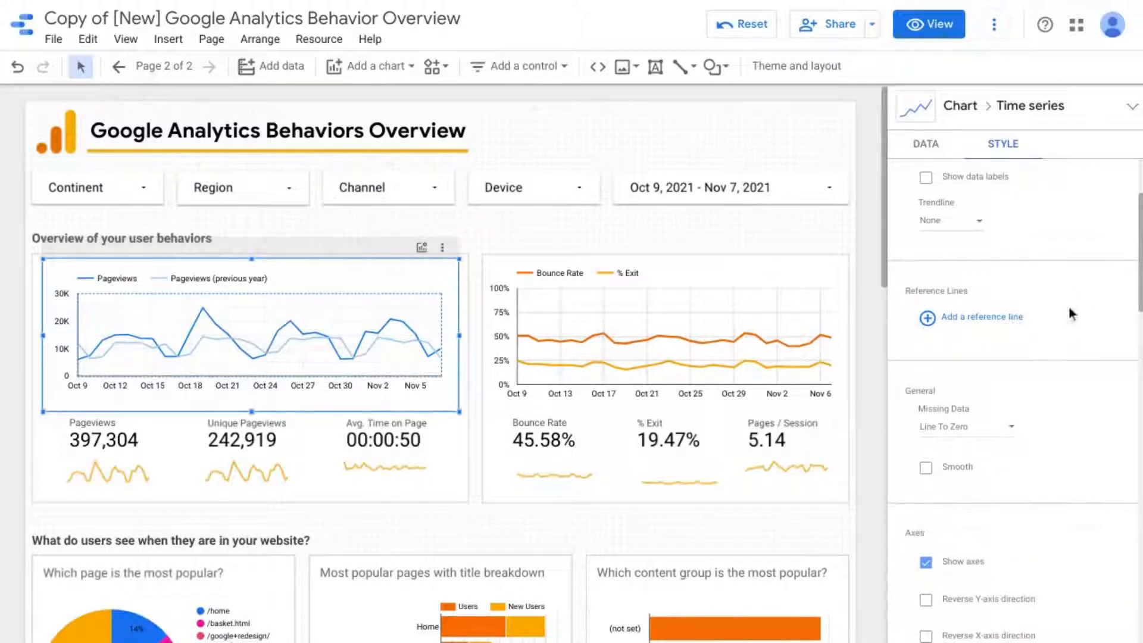
left_click(1015, 318)
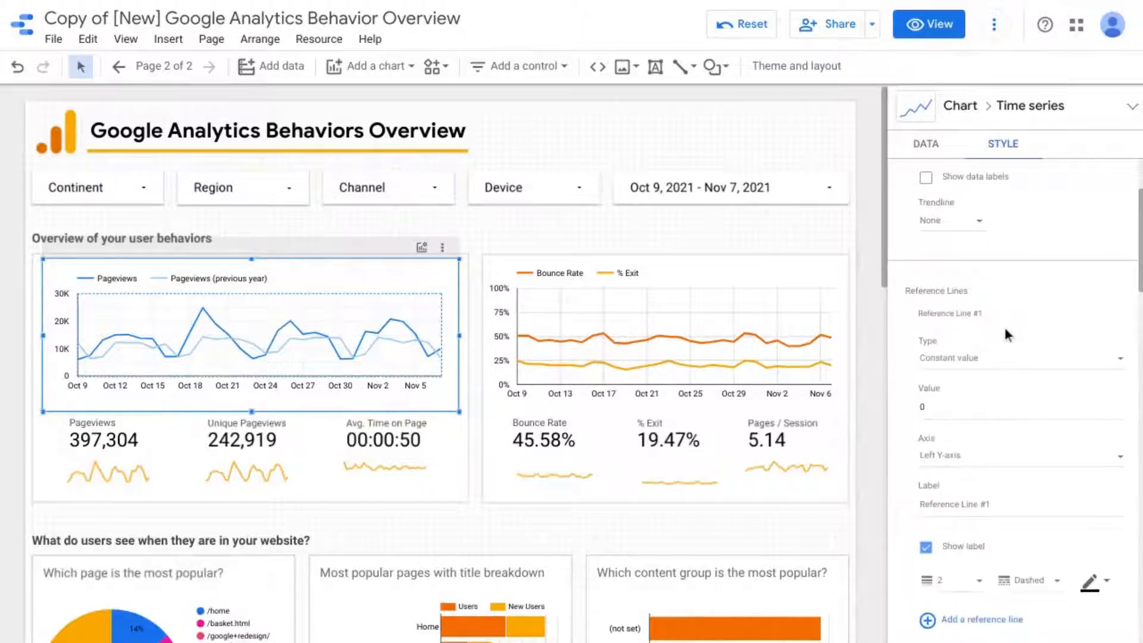
left_click(1039, 364)
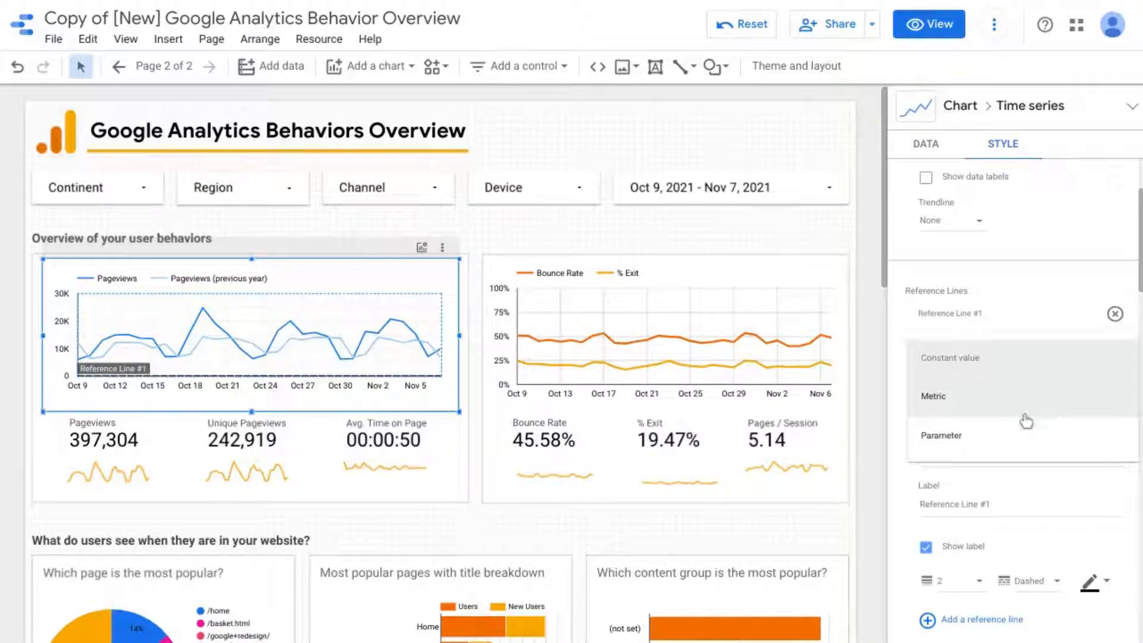
left_click(1090, 305)
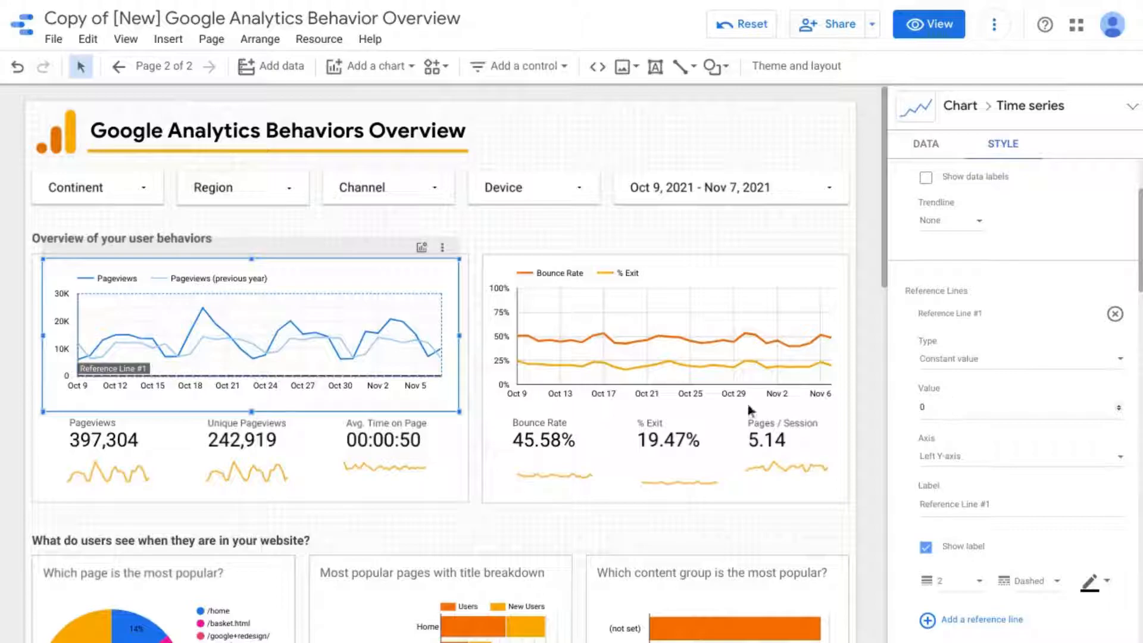
left_click(1116, 316)
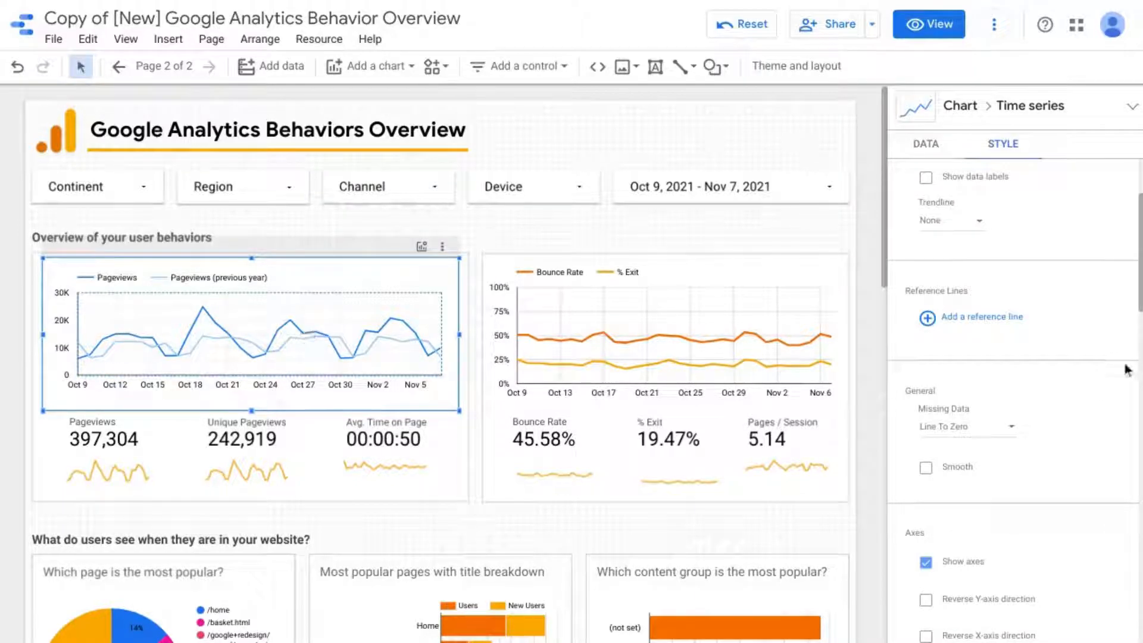
Step: Check the missing data options in the time series chart's general style settings, leaving Line To Zero selected
scroll(1057, 384, "down", 3)
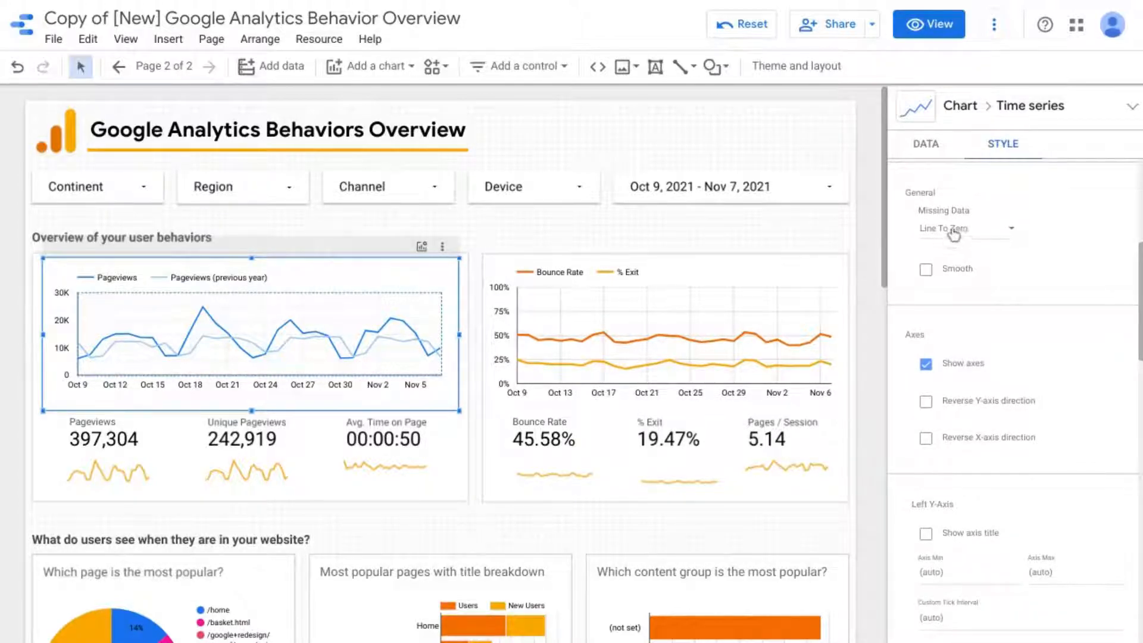
left_click(968, 232)
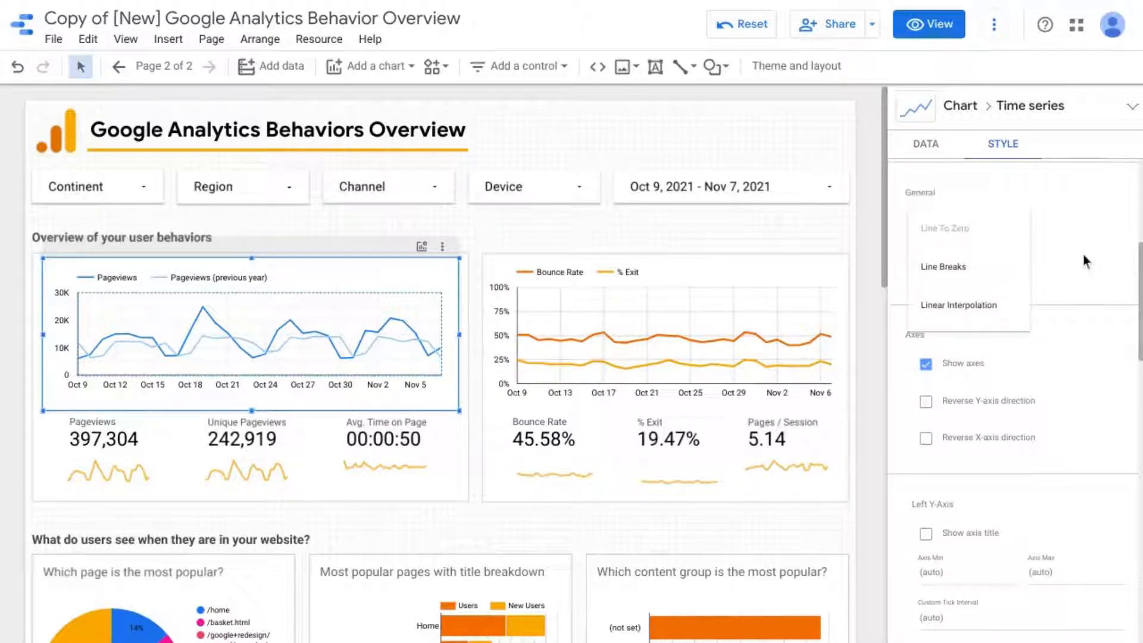
left_click(1078, 282)
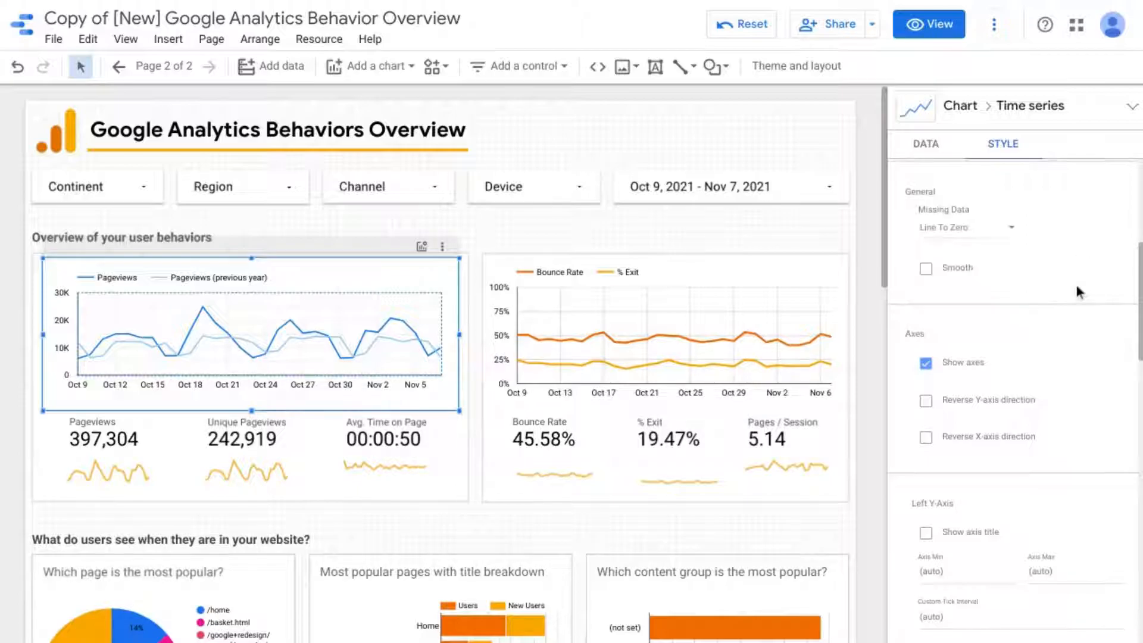
Step: Examine the time series chart's axes, grid, background and border, legend, and chart header style settings
scroll(1042, 310, "down", 1)
scroll(1034, 305, "down", 2)
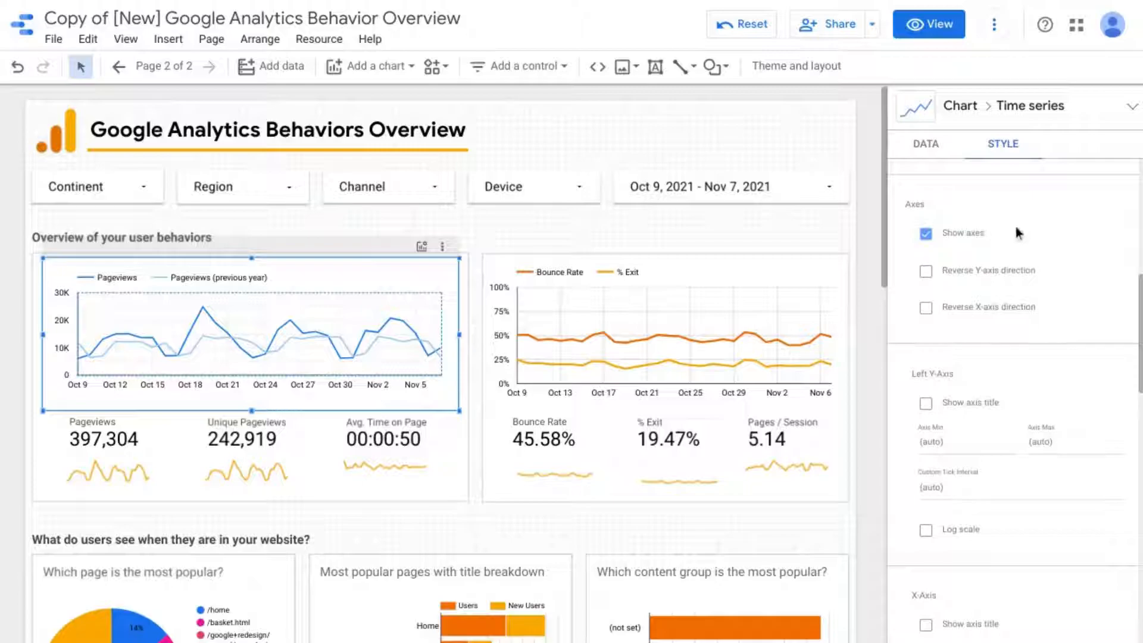
scroll(1023, 208, "down", 1)
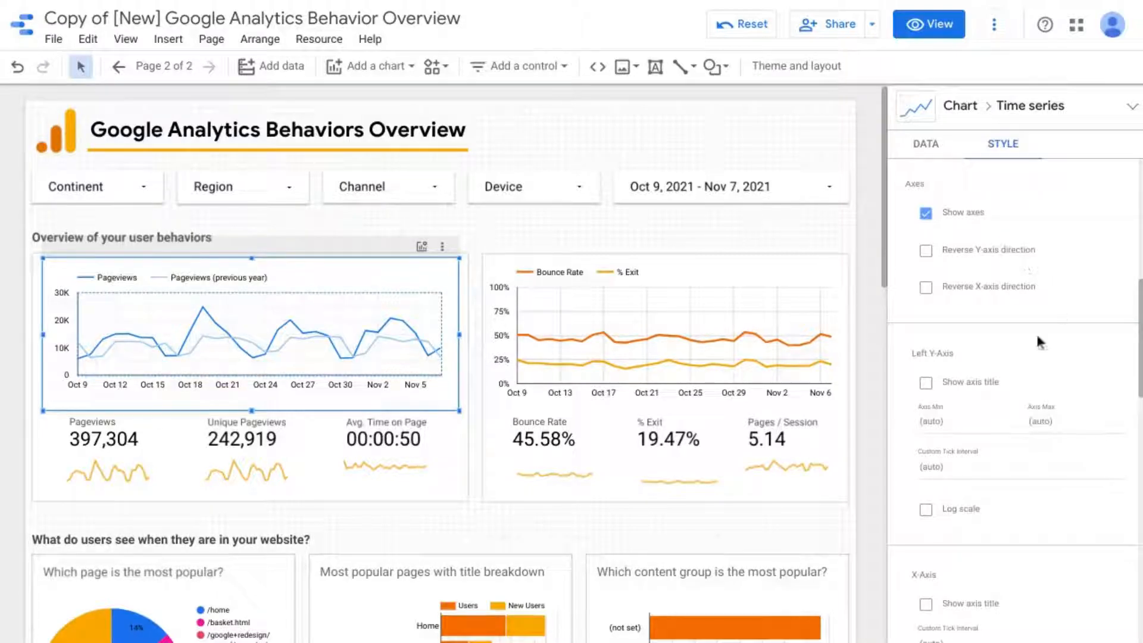
scroll(1005, 309, "down", 5)
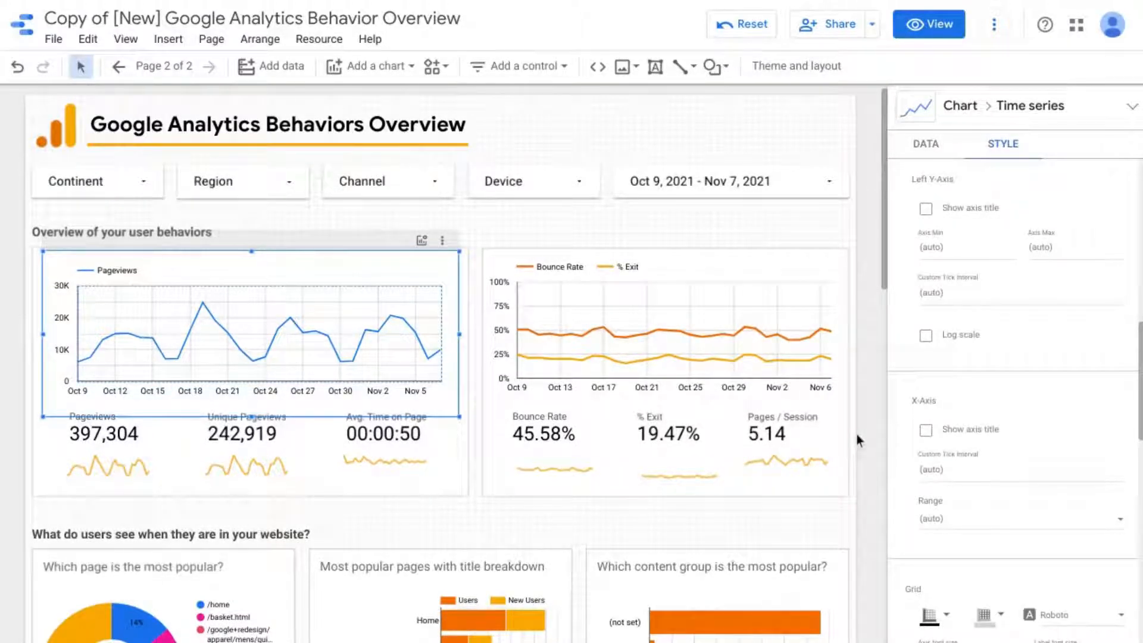
scroll(982, 324, "down", 5)
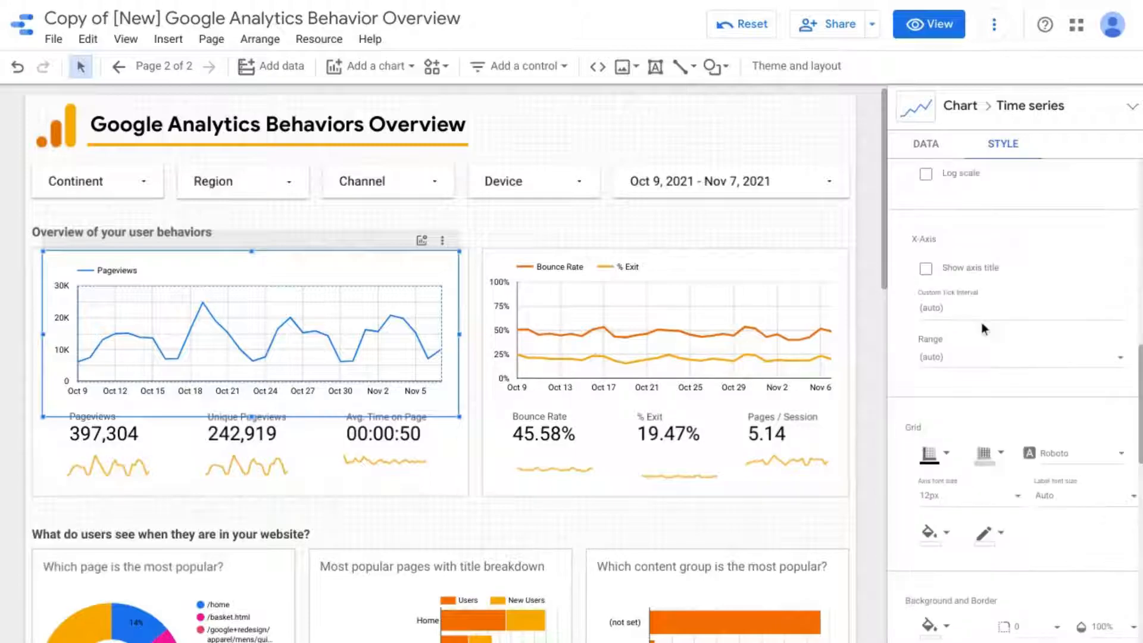
scroll(1005, 296, "down", 3)
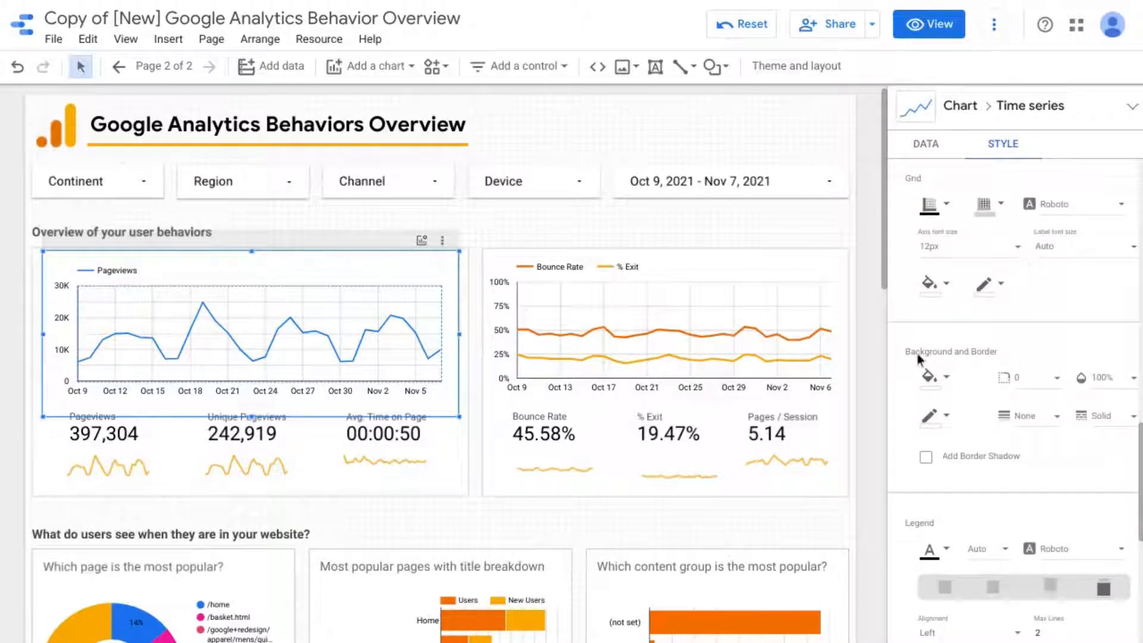
scroll(948, 370, "down", 8)
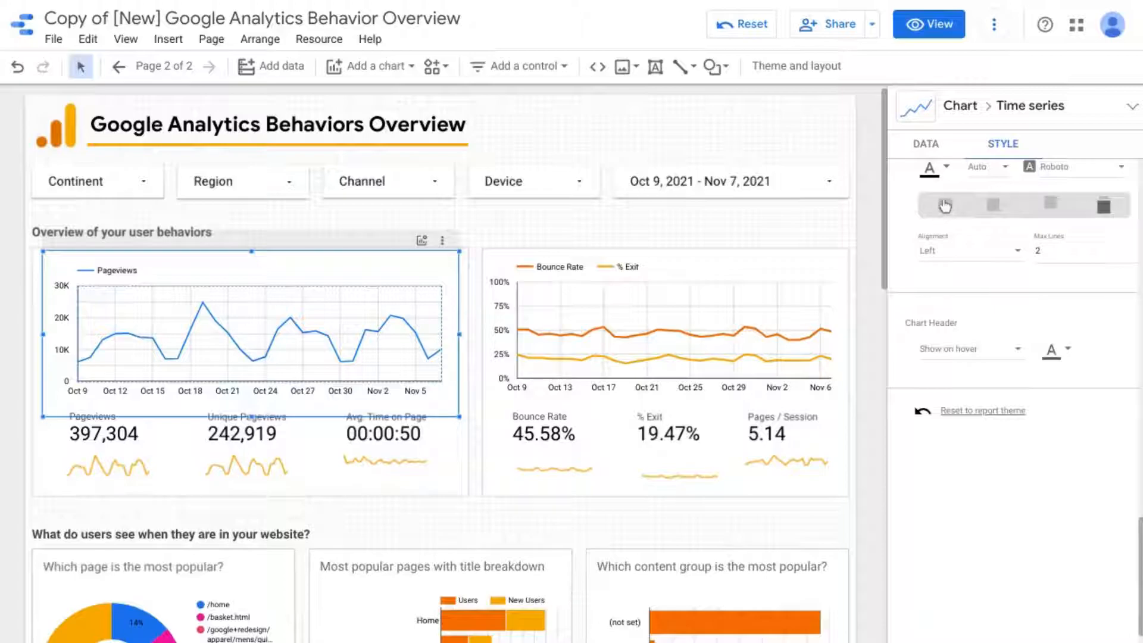
Step: Turn on cross-filtering in the time series chart's data settings
left_click(926, 143)
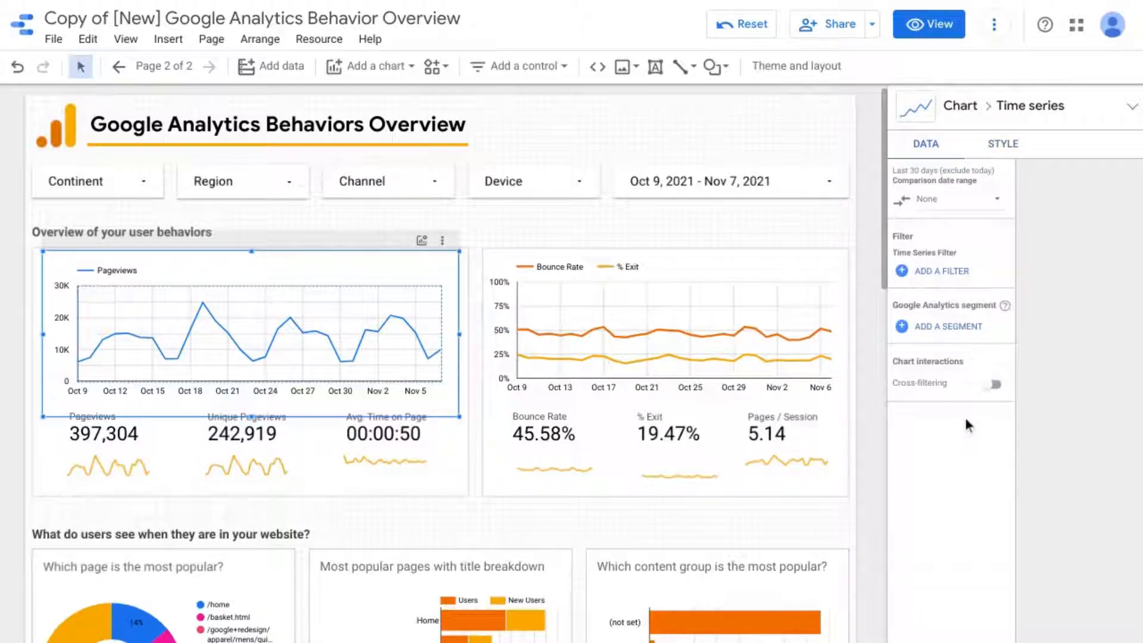
left_click(940, 147)
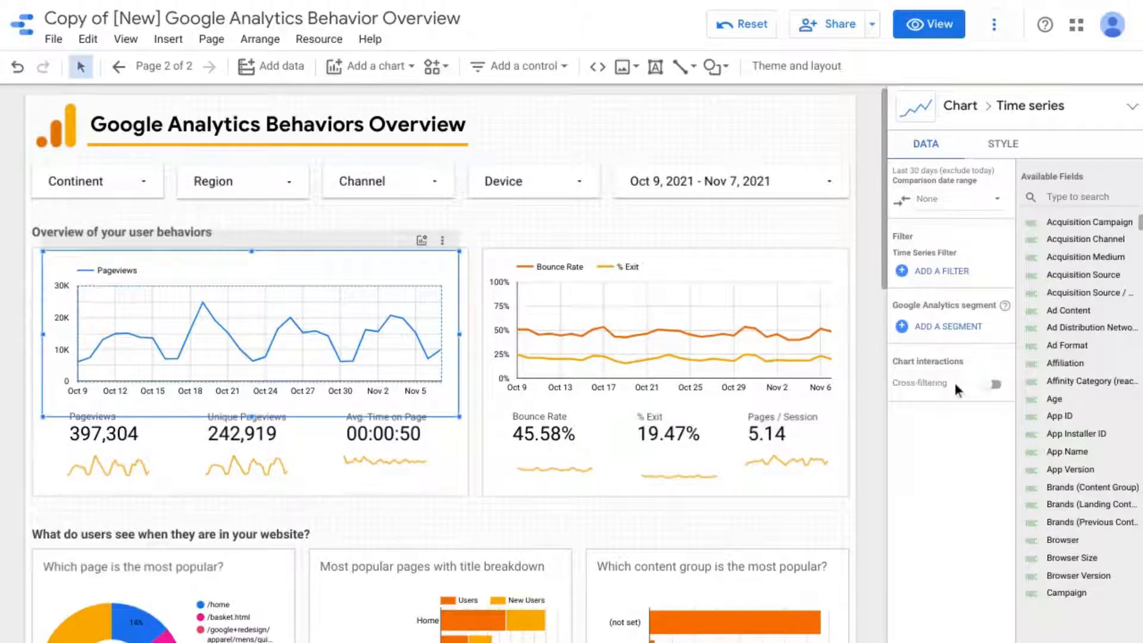
left_click(992, 385)
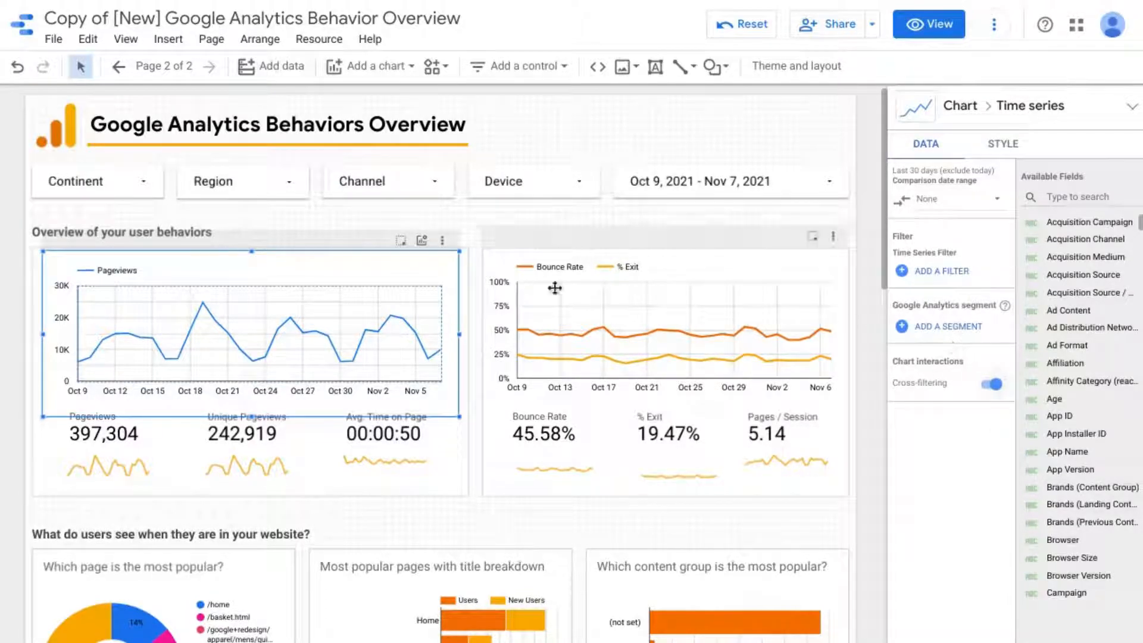
Step: Try cross-filtering the report to about Oct 28 to Nov 3 from the Pageviews chart, check the other charts, and clear the filter
left_click(401, 241)
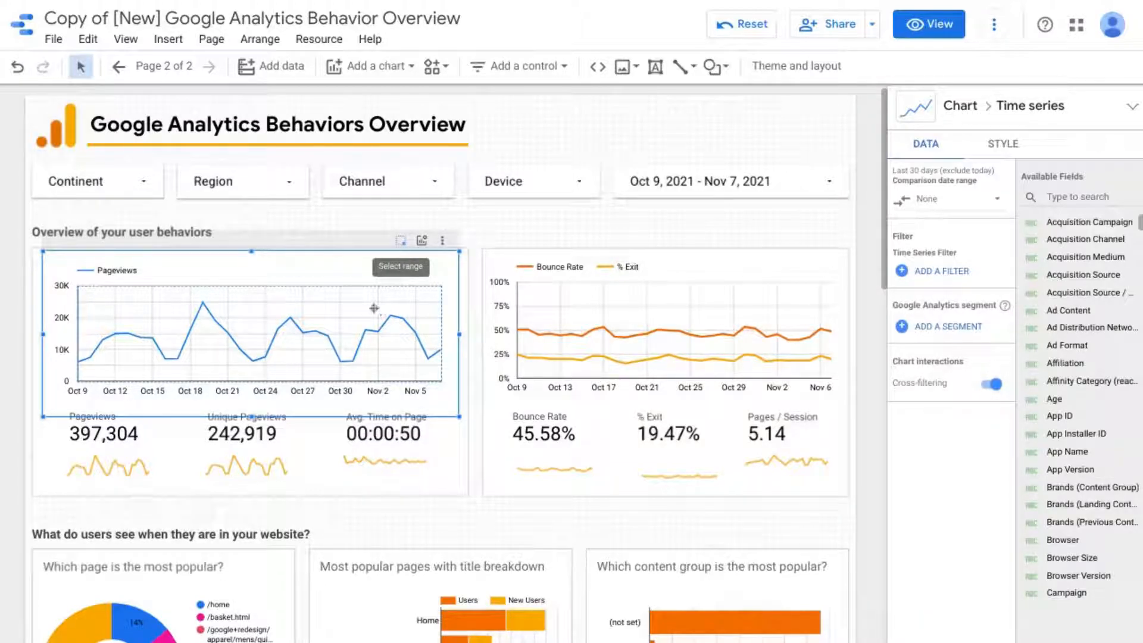
left_click_drag(395, 310, 314, 390)
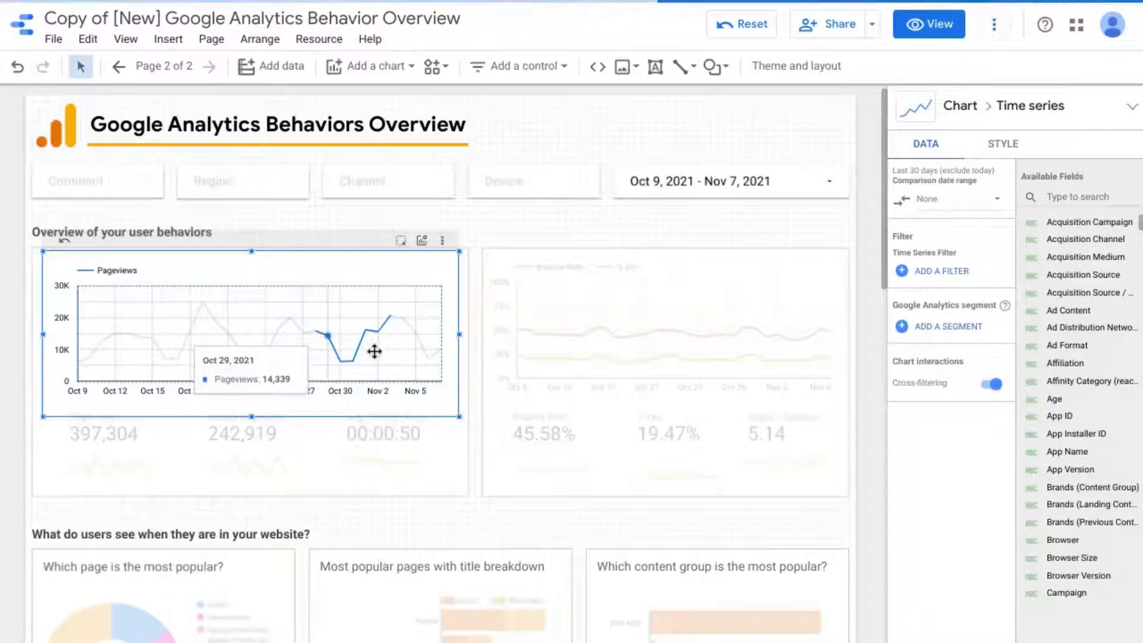
scroll(590, 313, "down", 3)
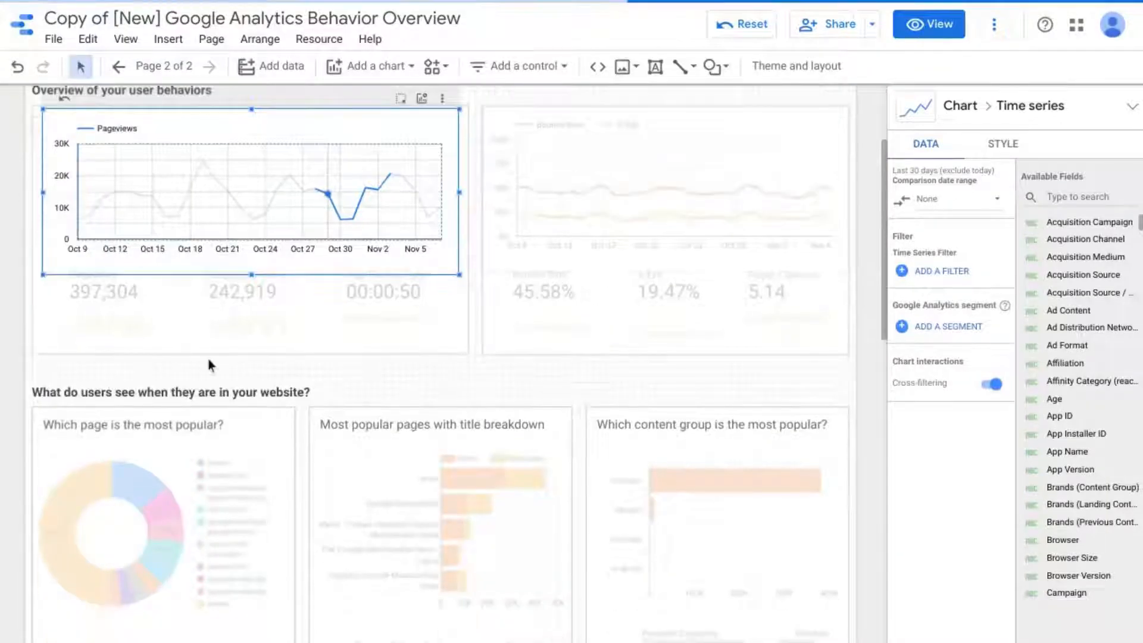
scroll(348, 434, "down", 5)
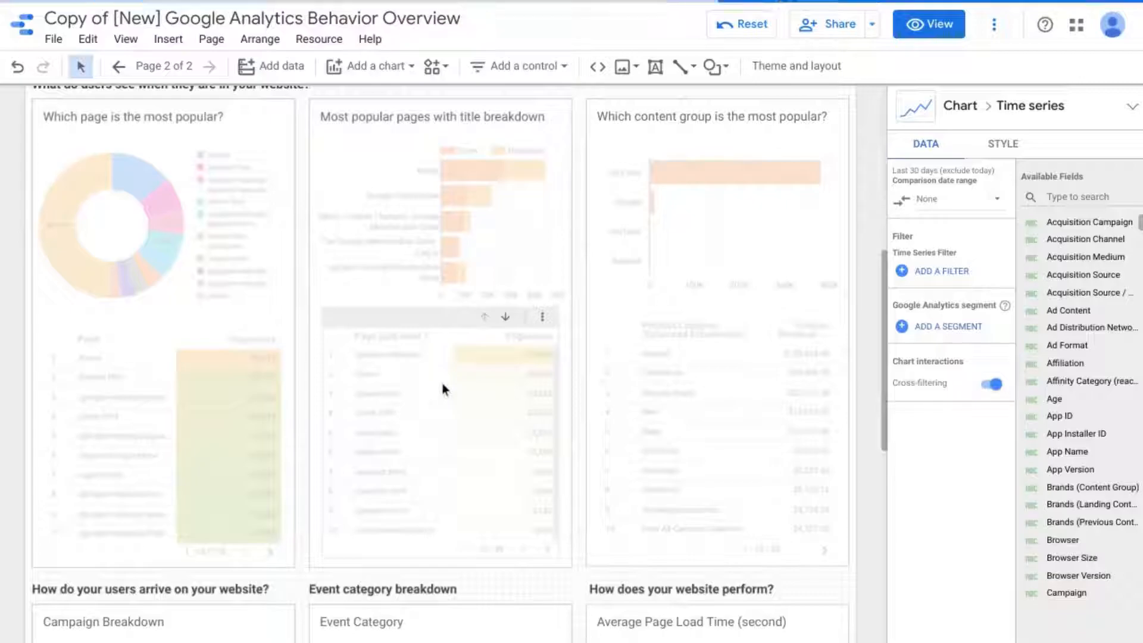
scroll(476, 335, "up", 4)
scroll(477, 329, "up", 4)
scroll(462, 222, "down", 2)
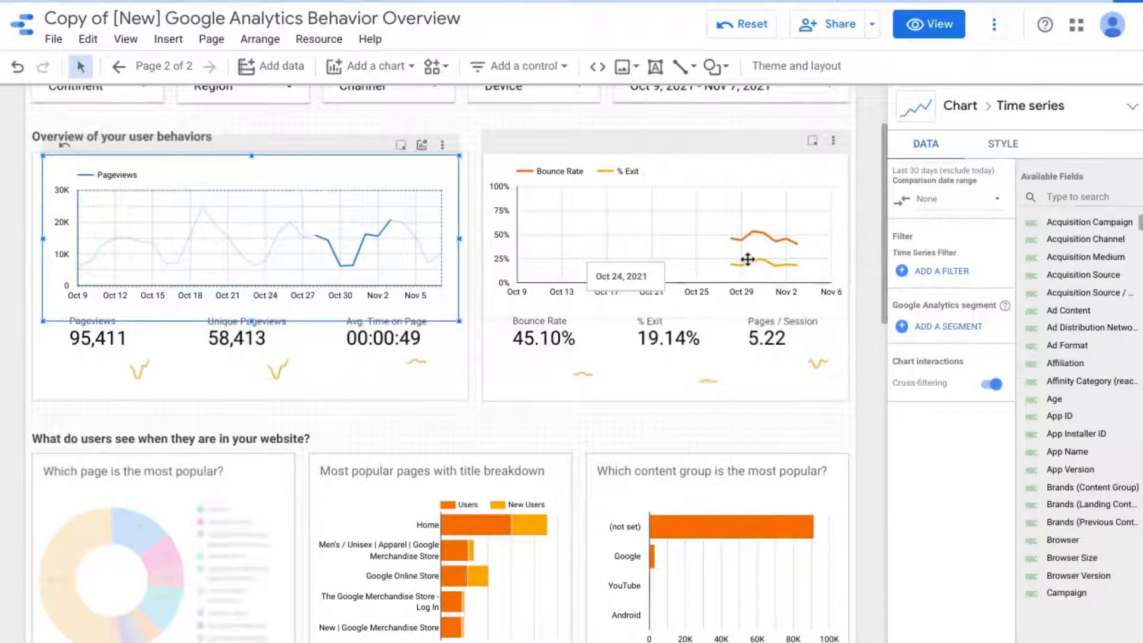
scroll(628, 304, "down", 2)
scroll(628, 304, "down", 4)
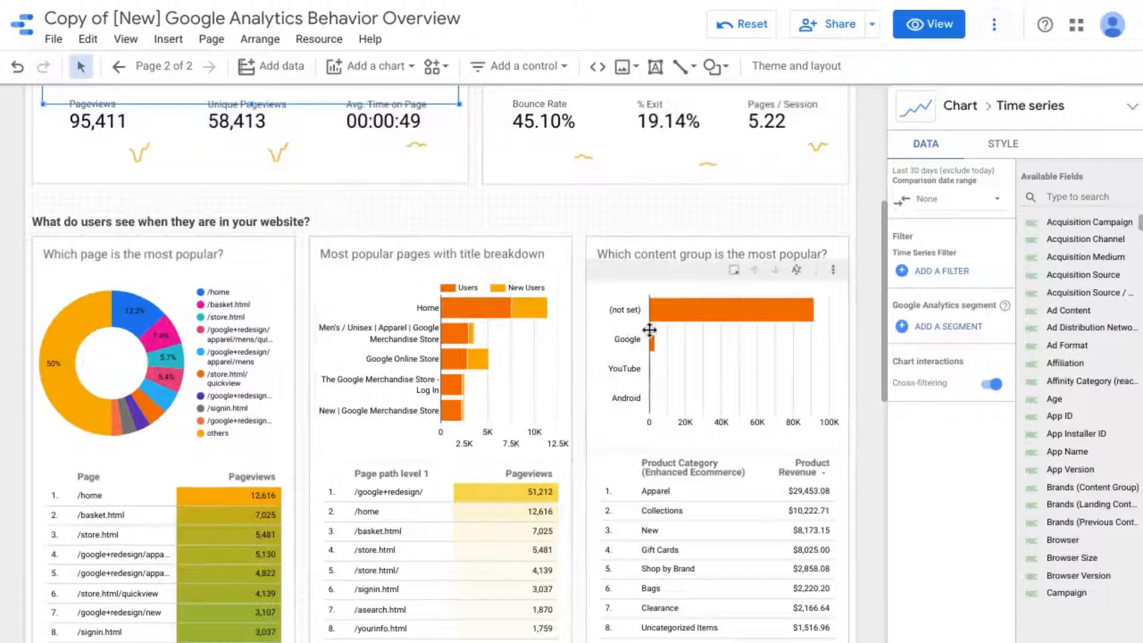
scroll(648, 331, "up", 5)
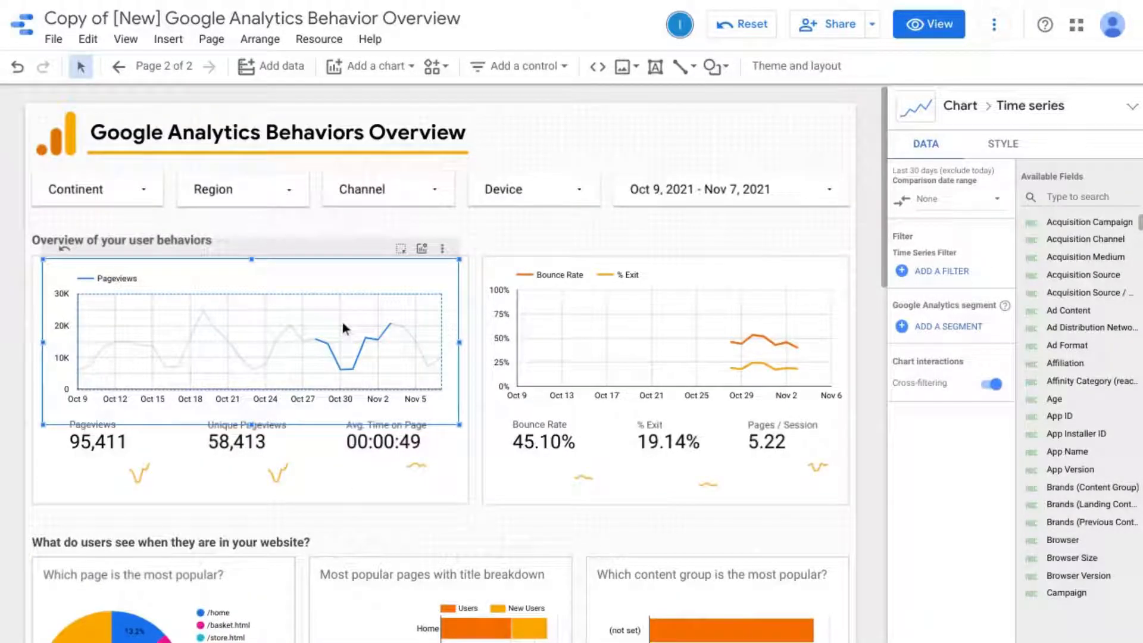
mouse_move(359, 311)
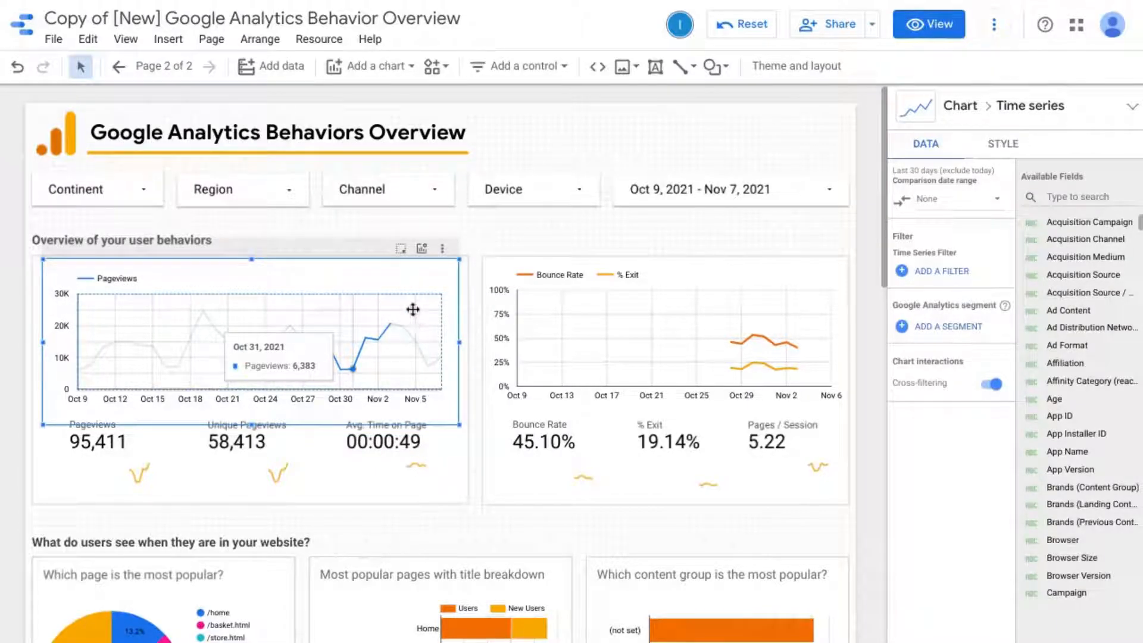
left_click(353, 354)
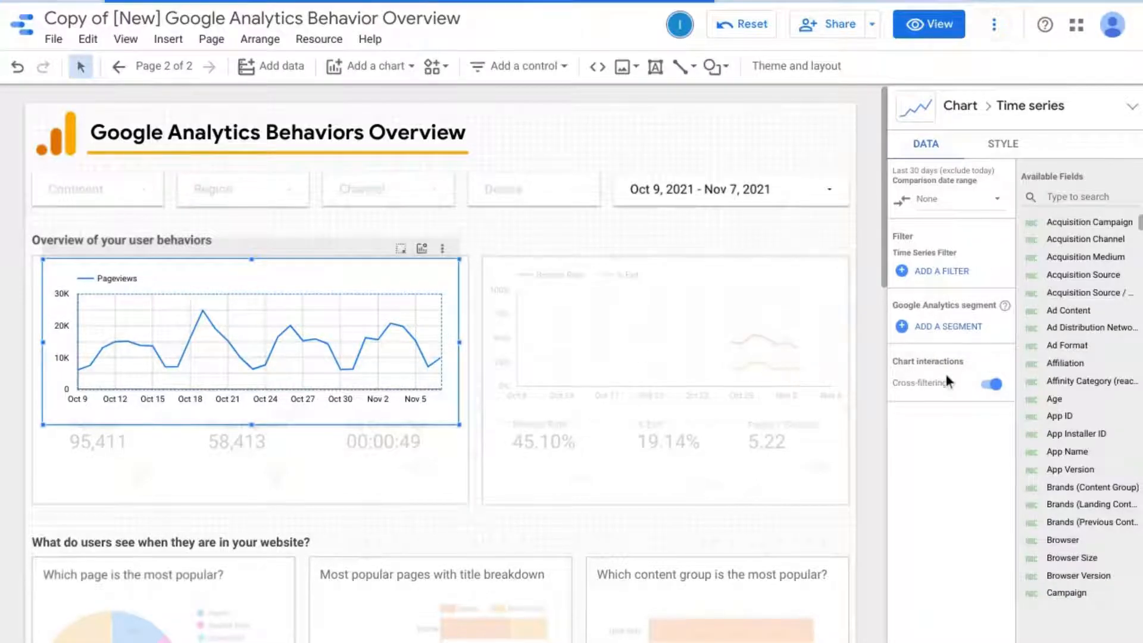
Step: Remove Unique Pageviews from the time series chart's optional metrics and add it as a regular metric alongside Pageviews
scroll(959, 286, "up", 8)
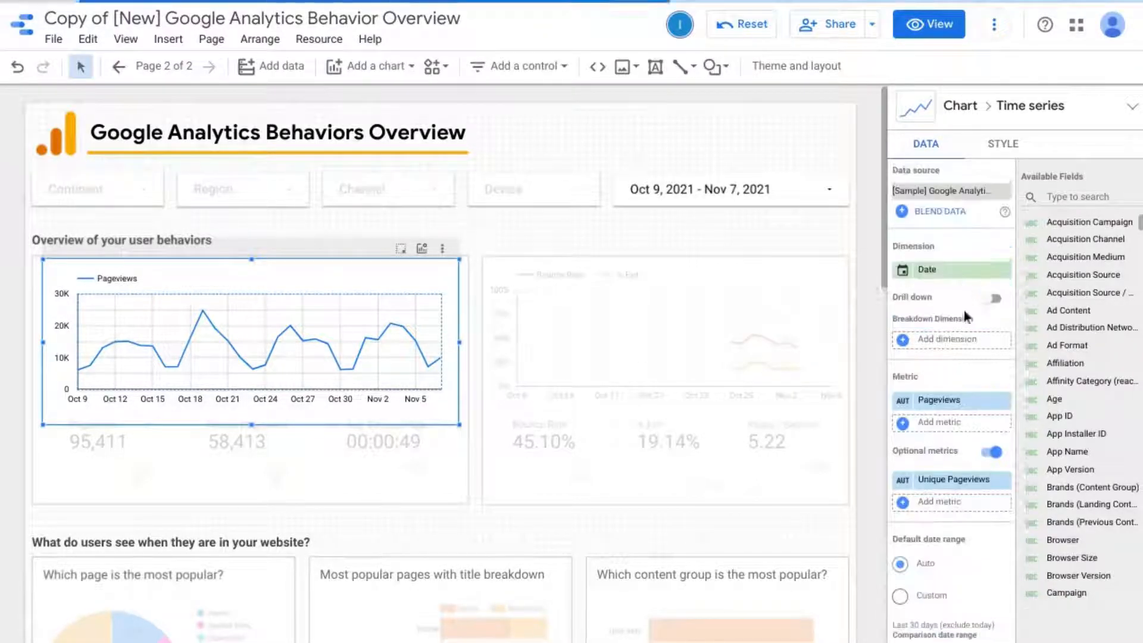
scroll(965, 480, "down", 1)
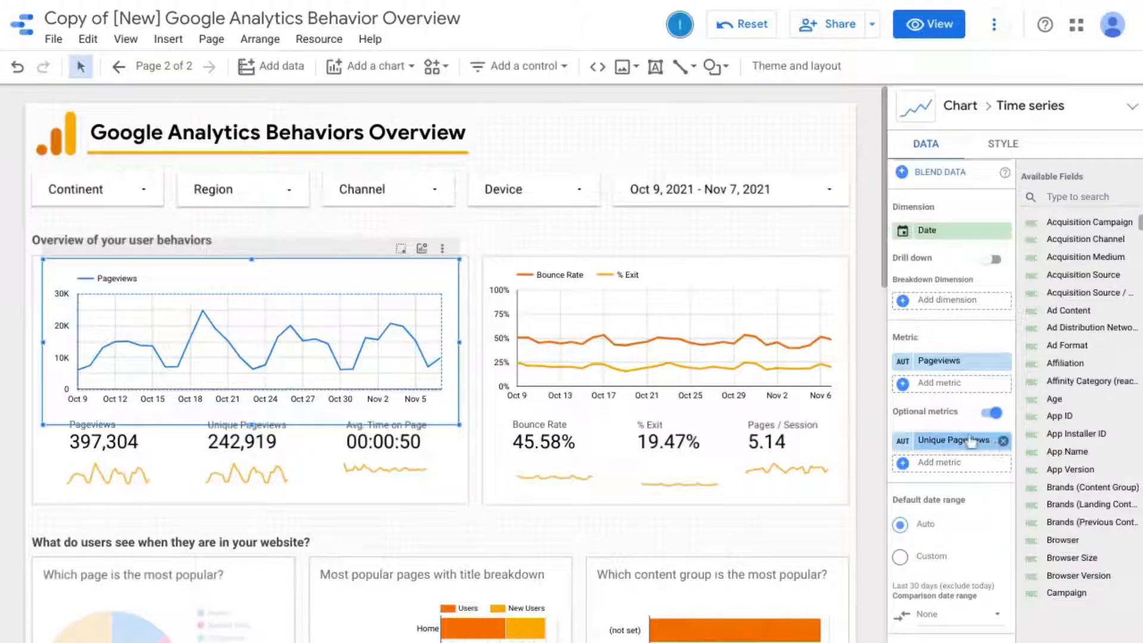
left_click(1003, 441)
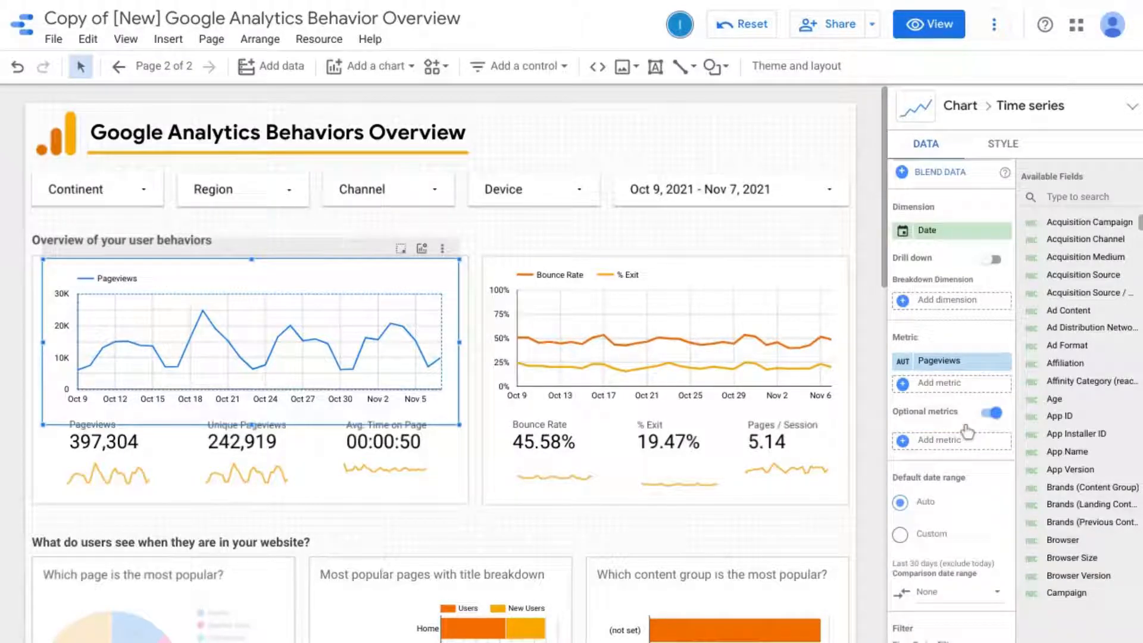
left_click(939, 384)
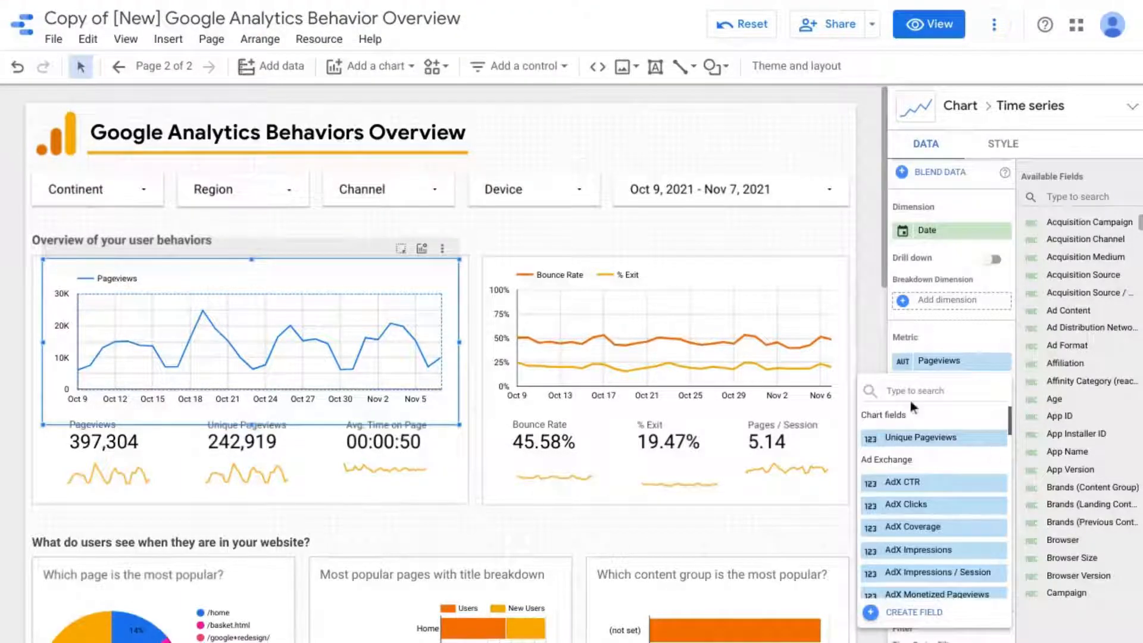
left_click(920, 439)
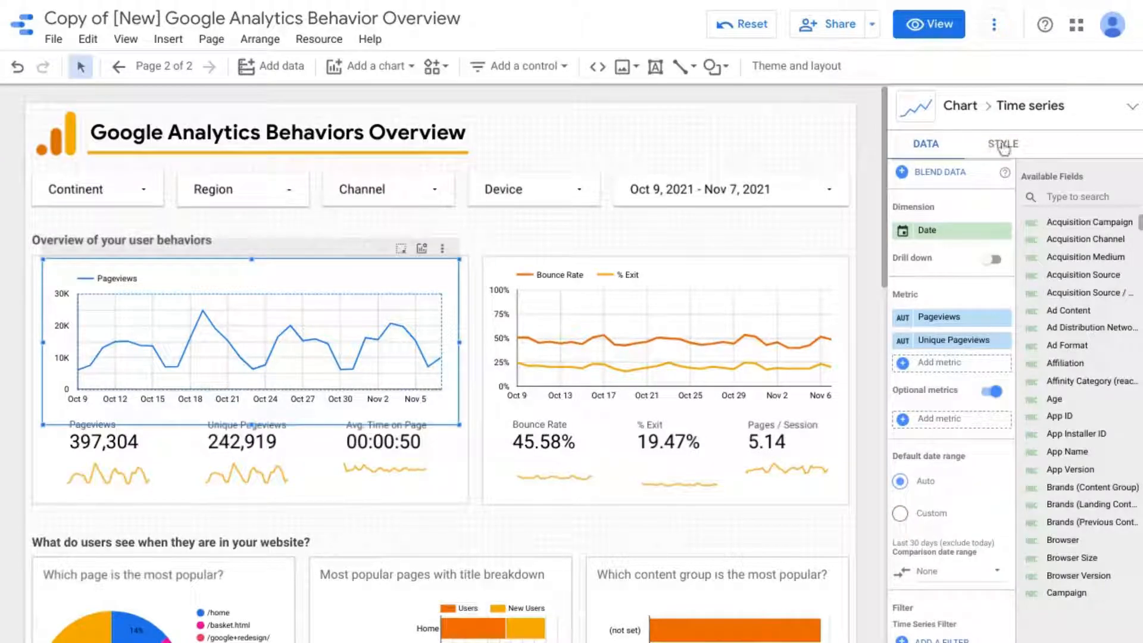
Step: Style the Pageviews line (Series #1) with the orange theme color and a line weight of 3
left_click(1004, 148)
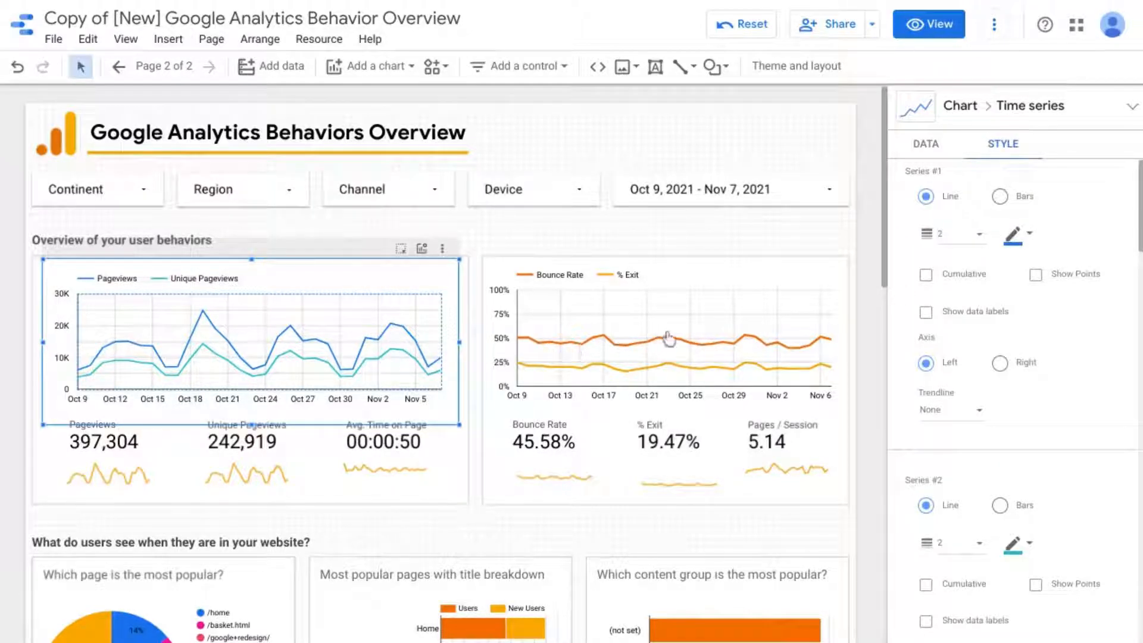
left_click(1013, 234)
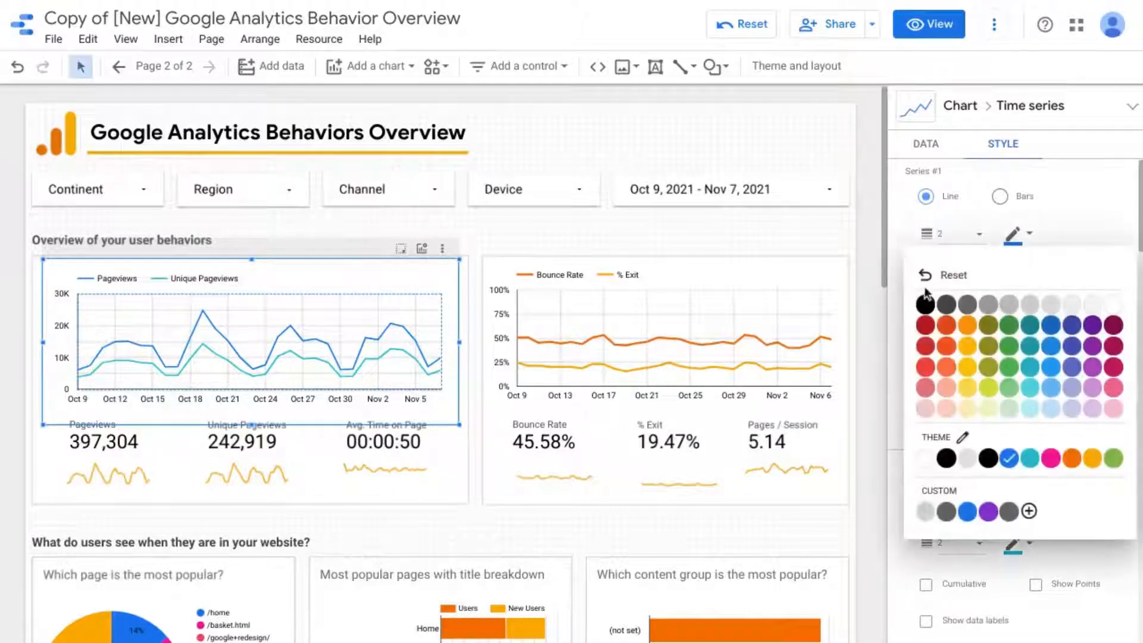
left_click(1075, 468)
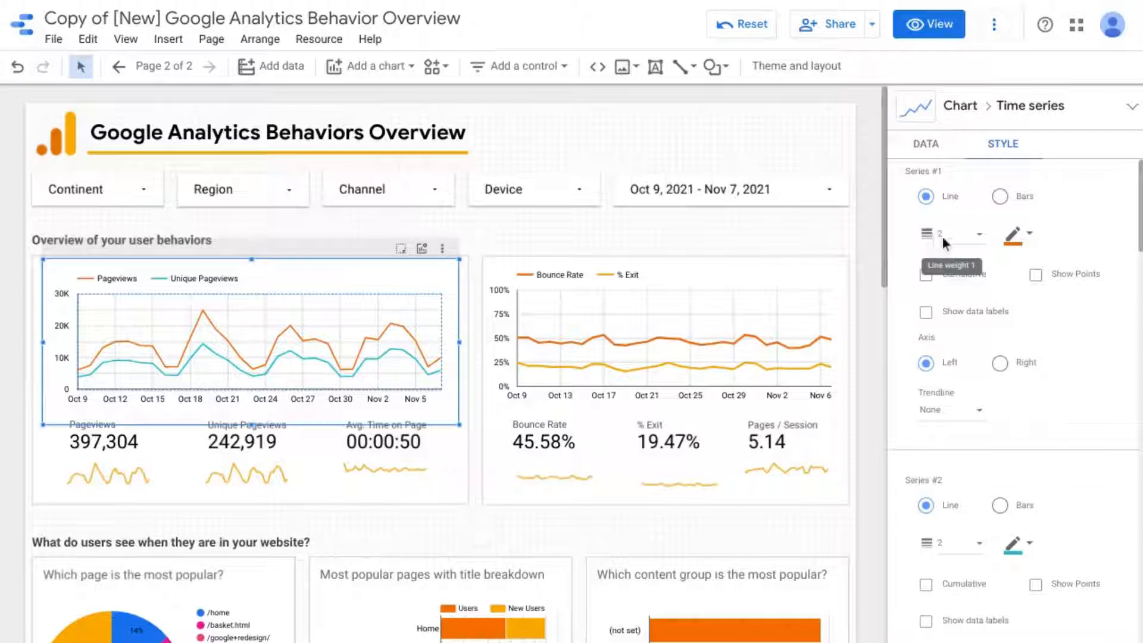
left_click(969, 245)
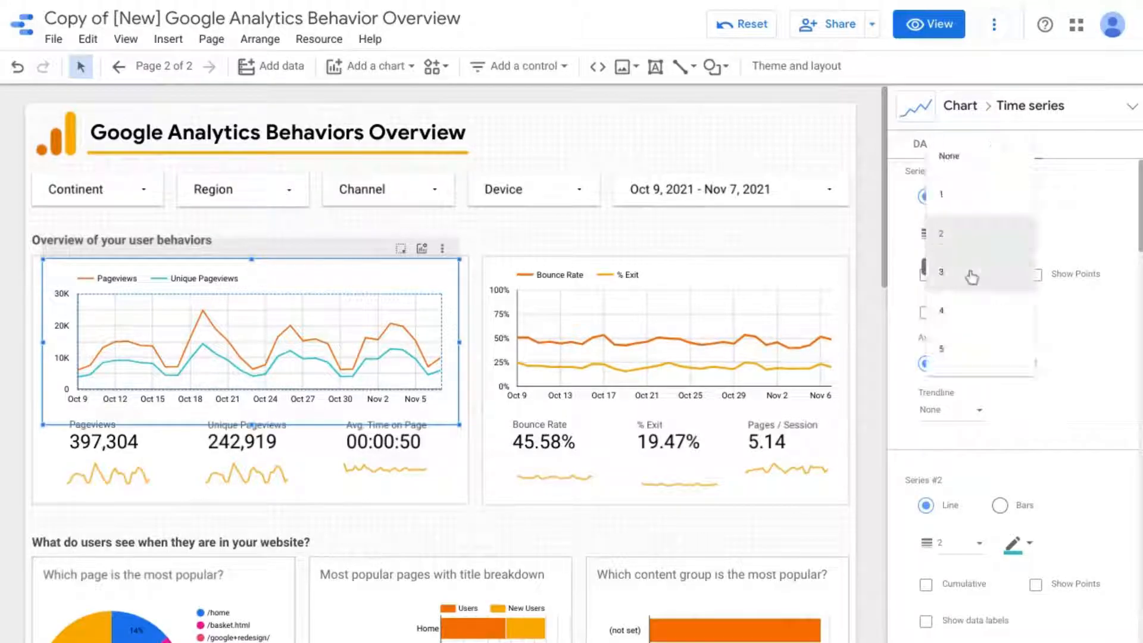
left_click(980, 383)
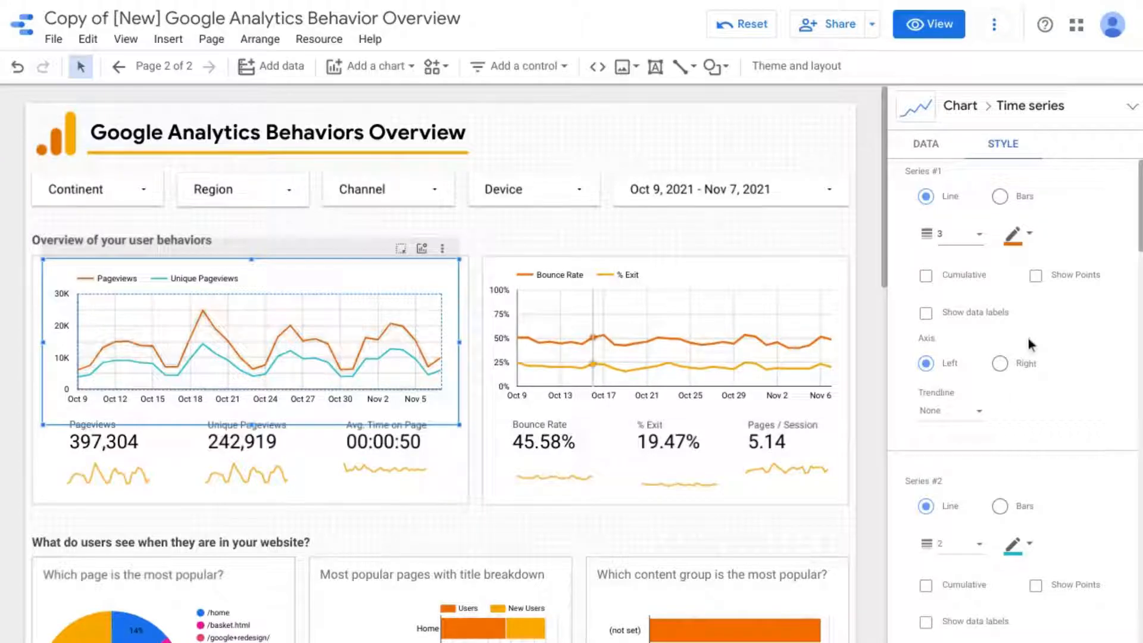
Step: Style the Unique Pageviews line (Series #2) with a line weight of 3 and the amber theme color
scroll(1013, 392, "down", 1)
scroll(1016, 396, "down", 1)
scroll(1021, 396, "down", 2)
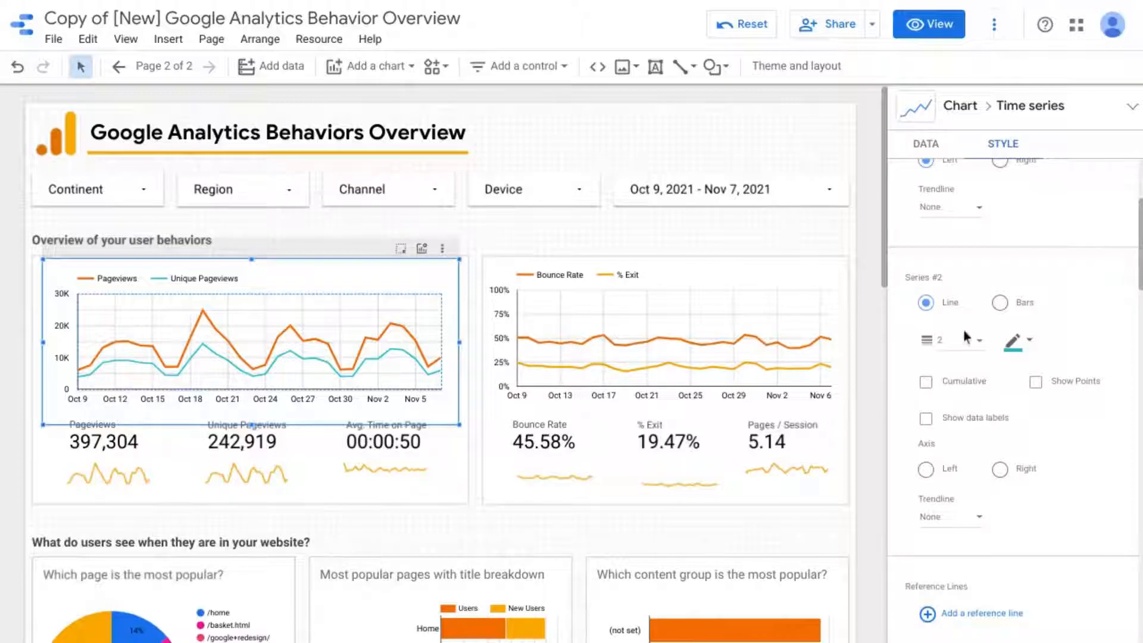
left_click(955, 346)
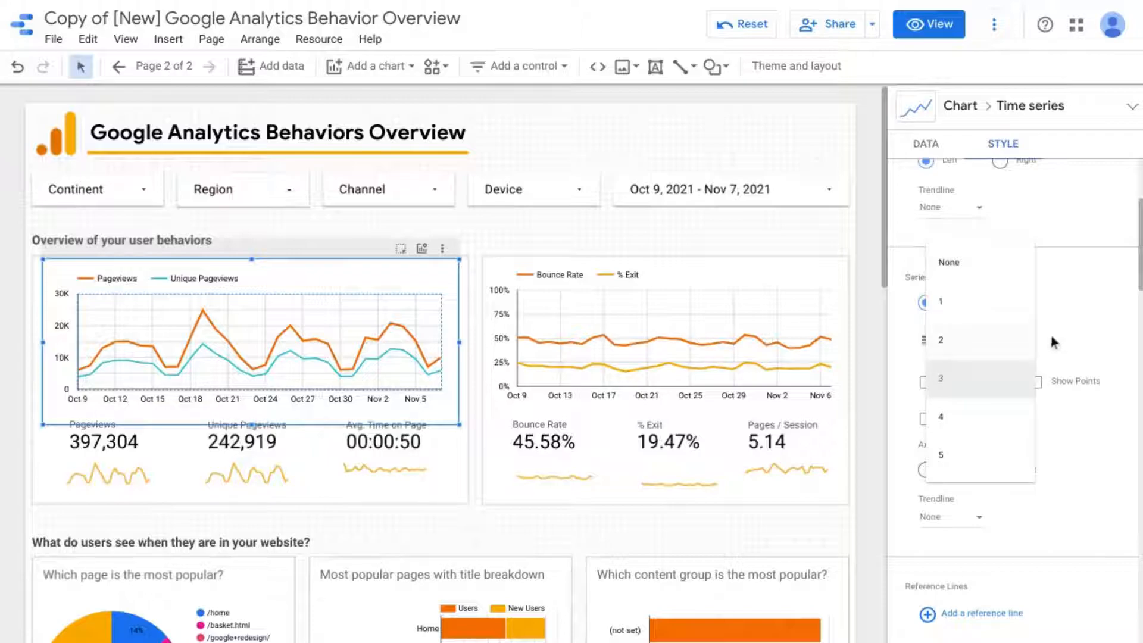
left_click(1031, 338)
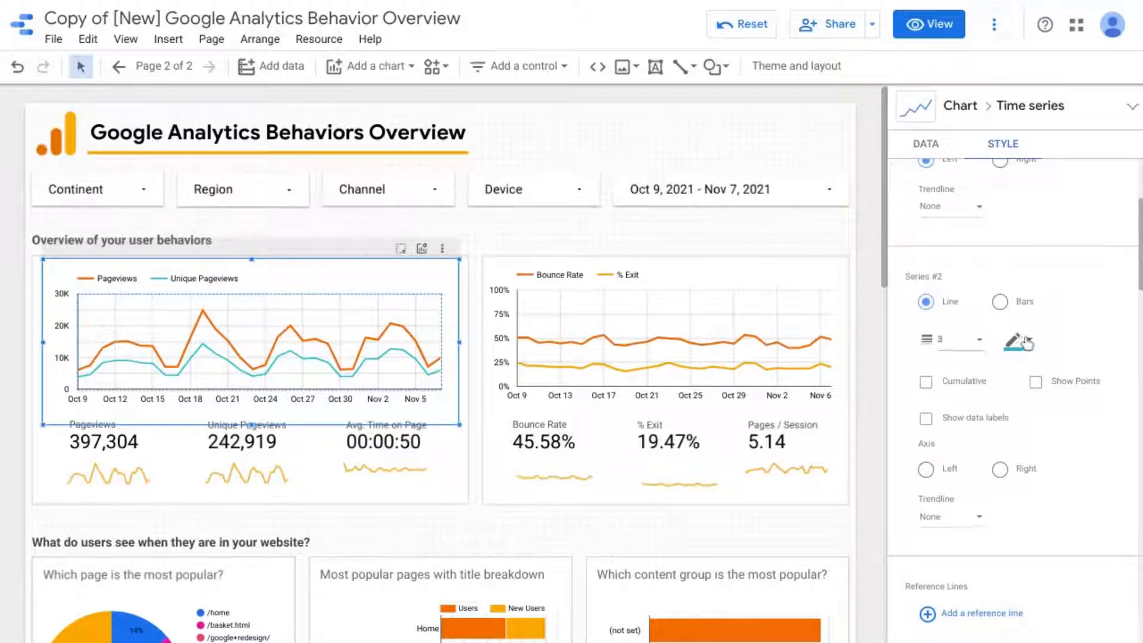
left_click(1025, 342)
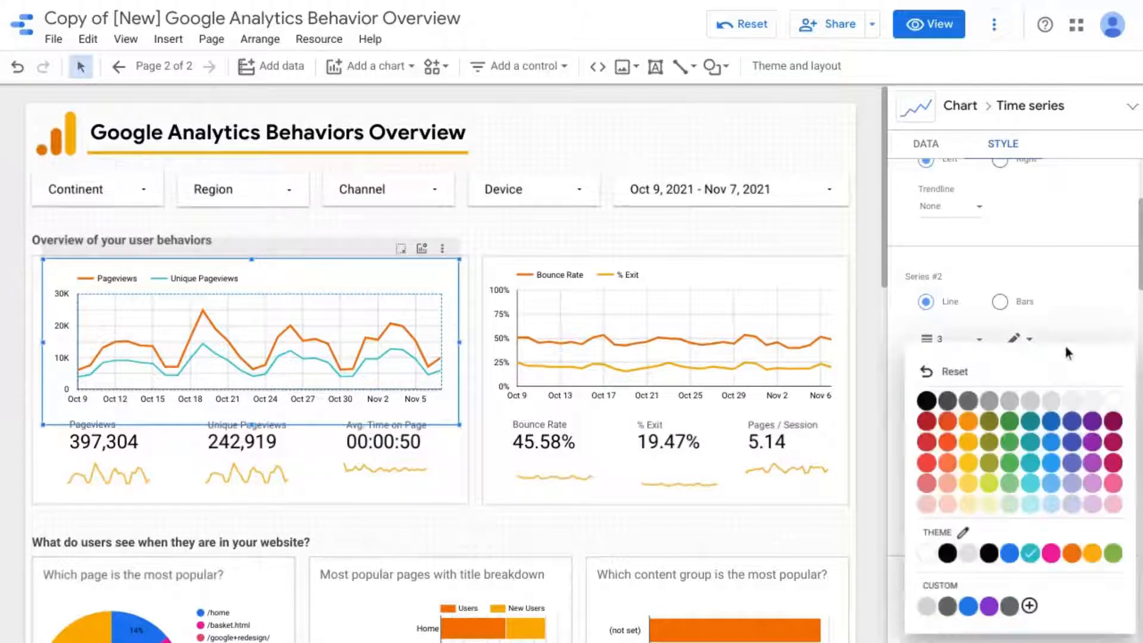
left_click(1095, 556)
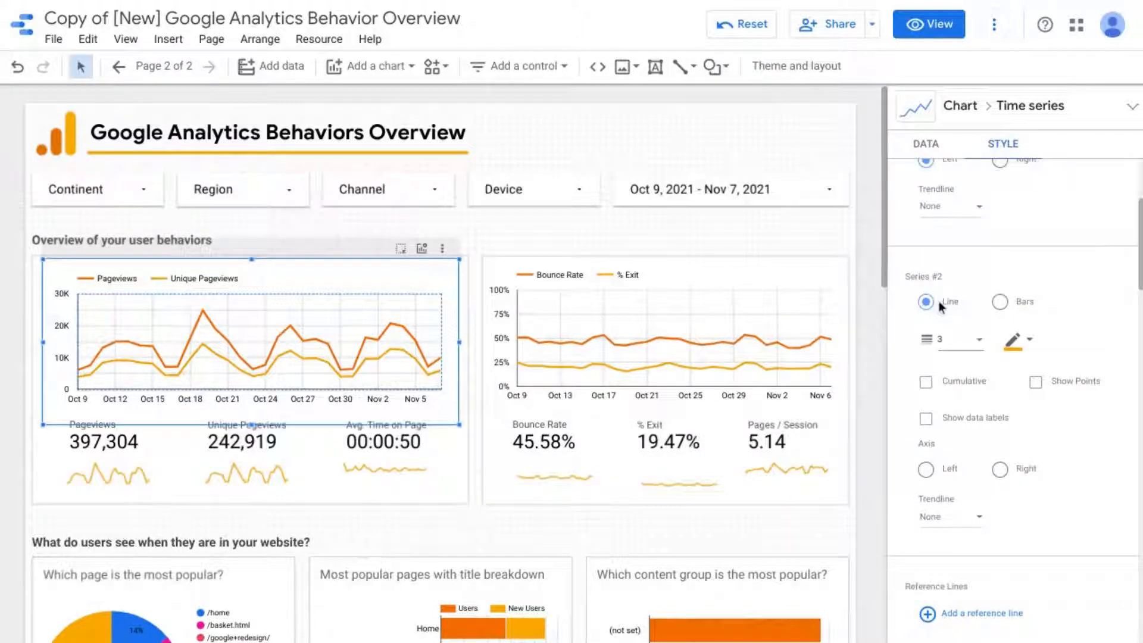
Step: Set the time series chart's grid color to a very light gray and return to its data settings
scroll(989, 381, "down", 2)
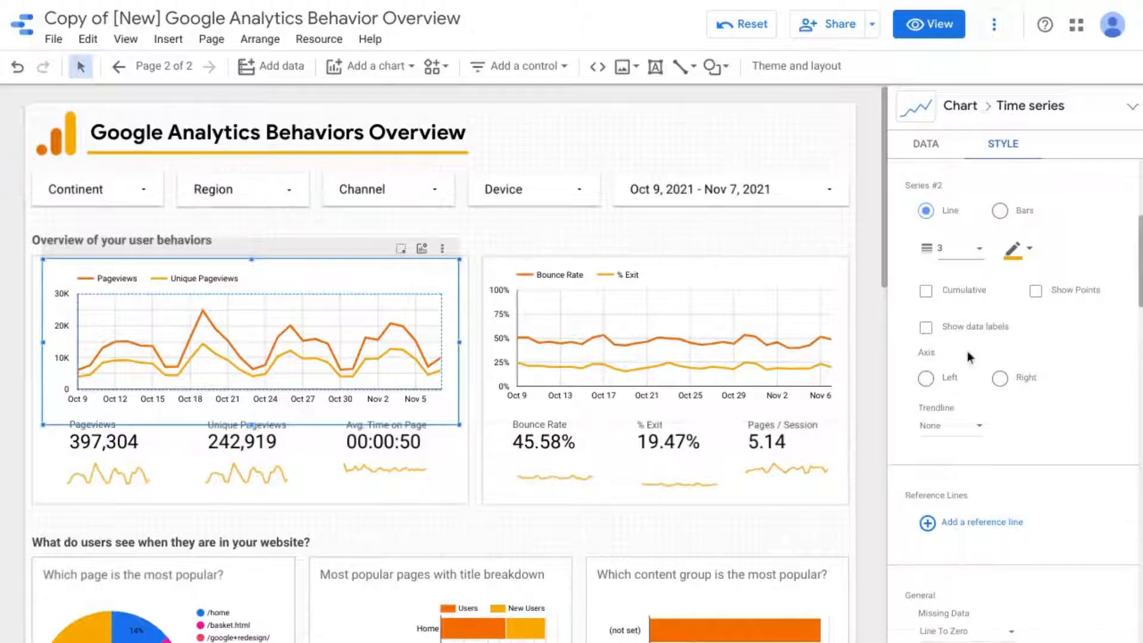
scroll(967, 352, "down", 4)
scroll(967, 351, "down", 2)
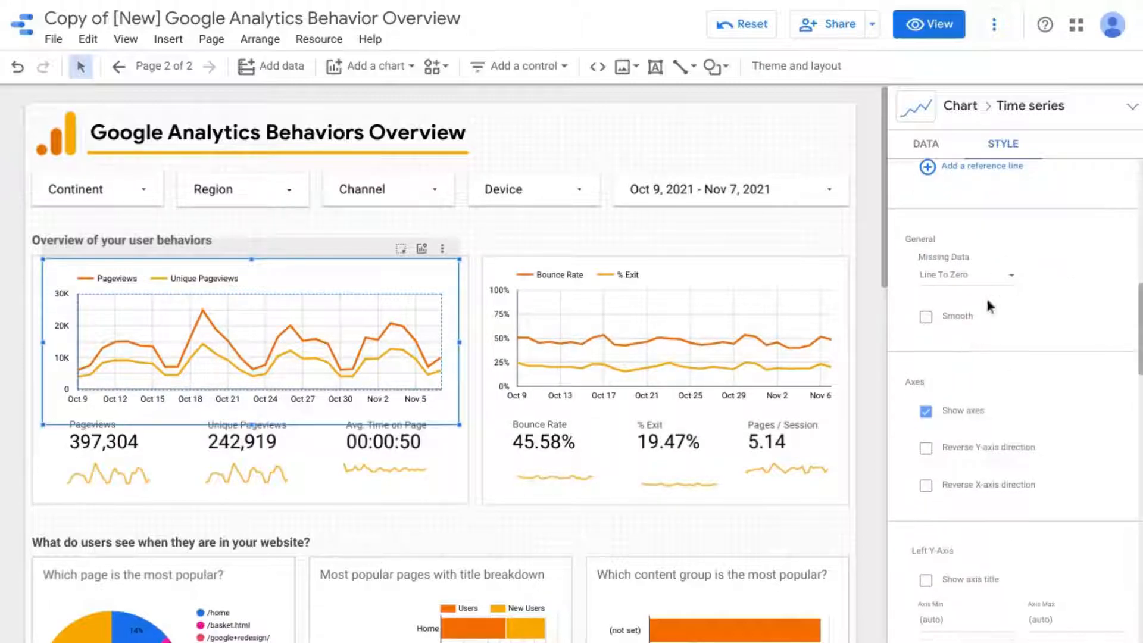
scroll(977, 295, "down", 4)
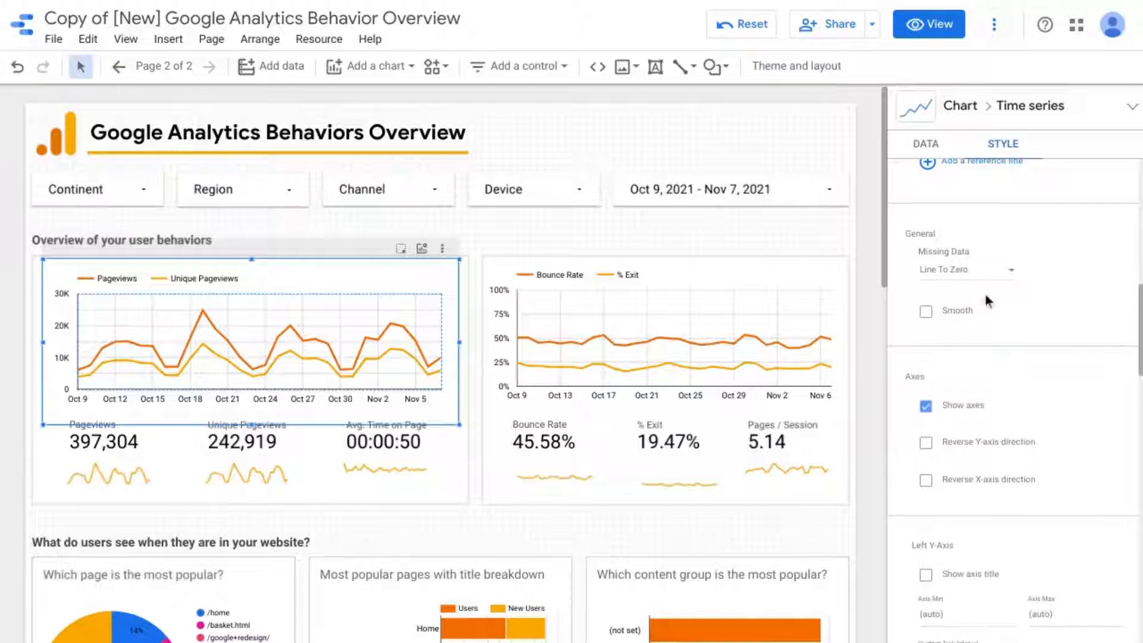
scroll(997, 292, "down", 12)
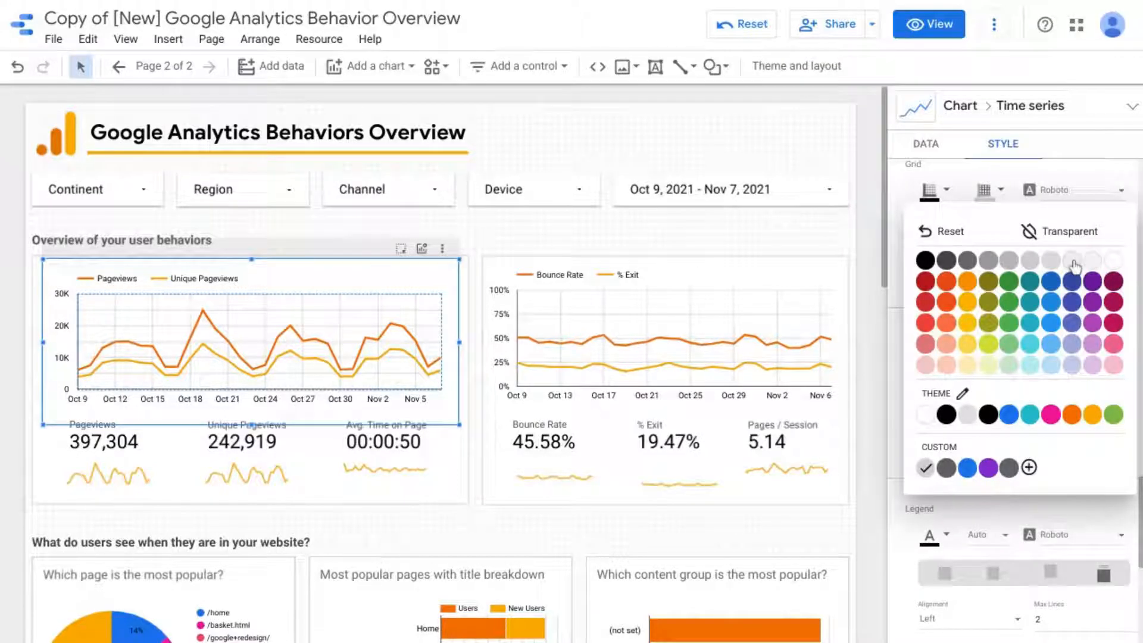
left_click(1075, 263)
scroll(1042, 357, "down", 10)
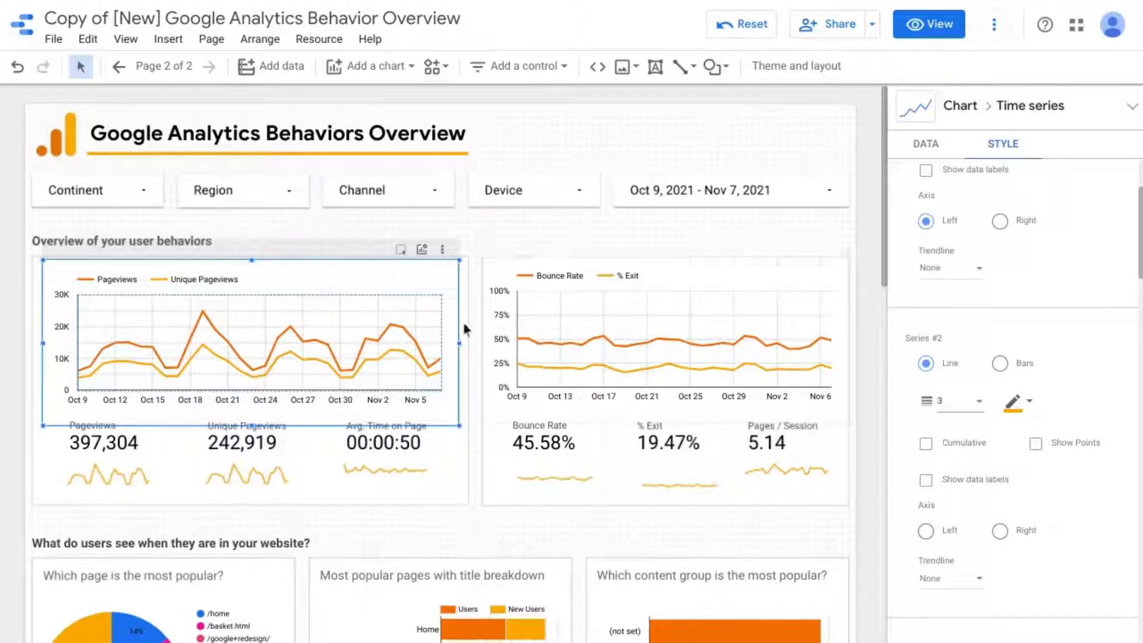
left_click(926, 145)
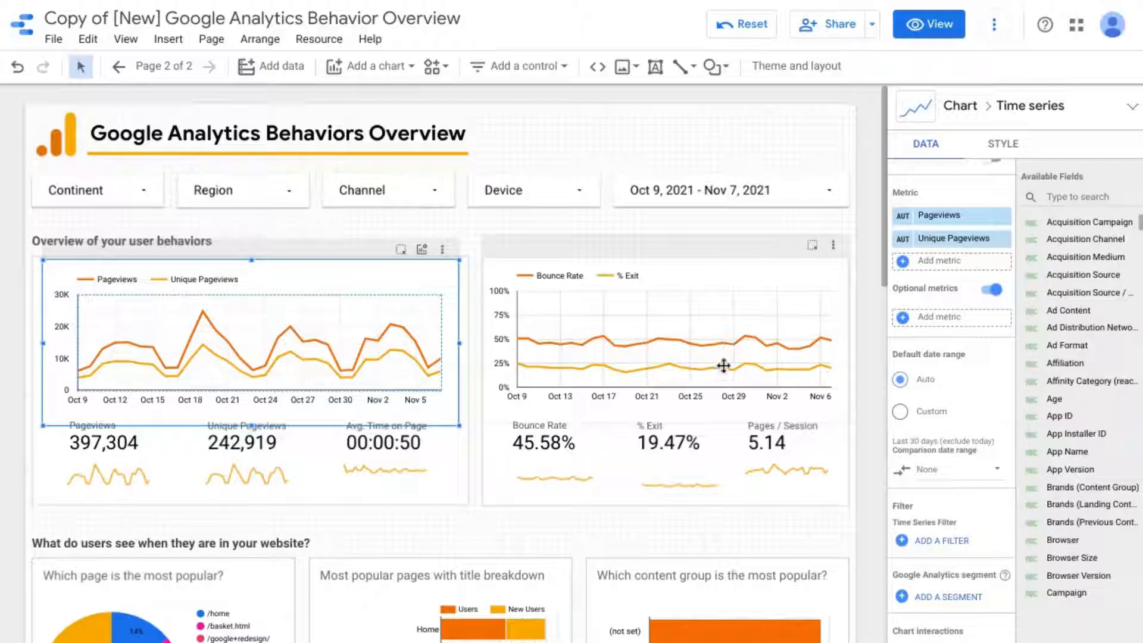
Step: Open page 2 of the report in view mode and inspect daily values on the Pageviews and Unique Pageviews chart
mouse_move(724, 365)
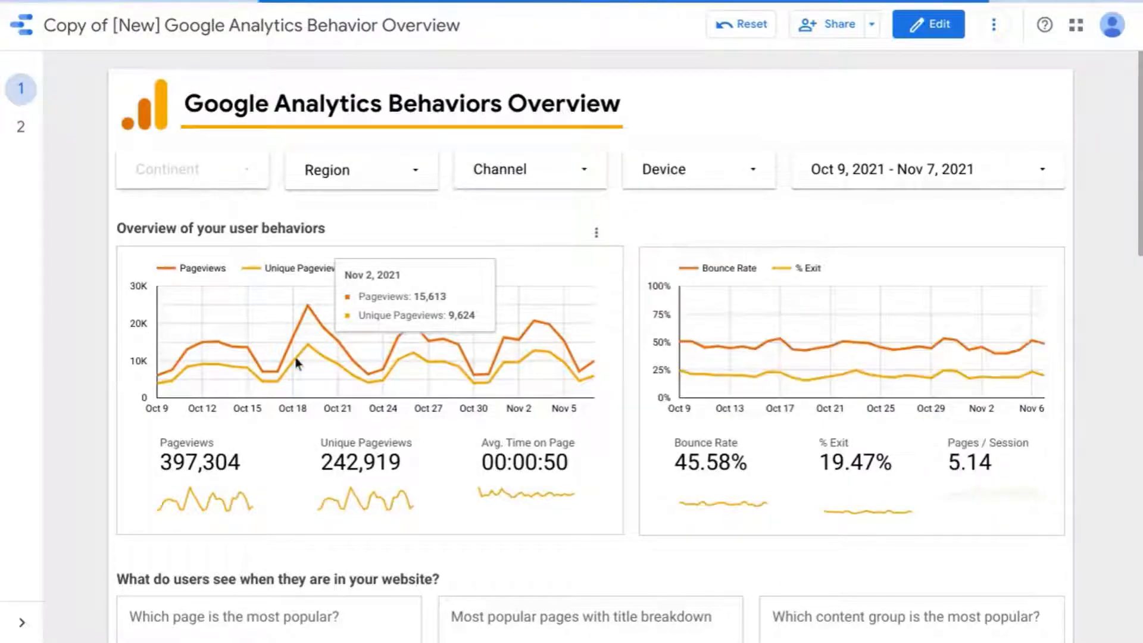
left_click(22, 131)
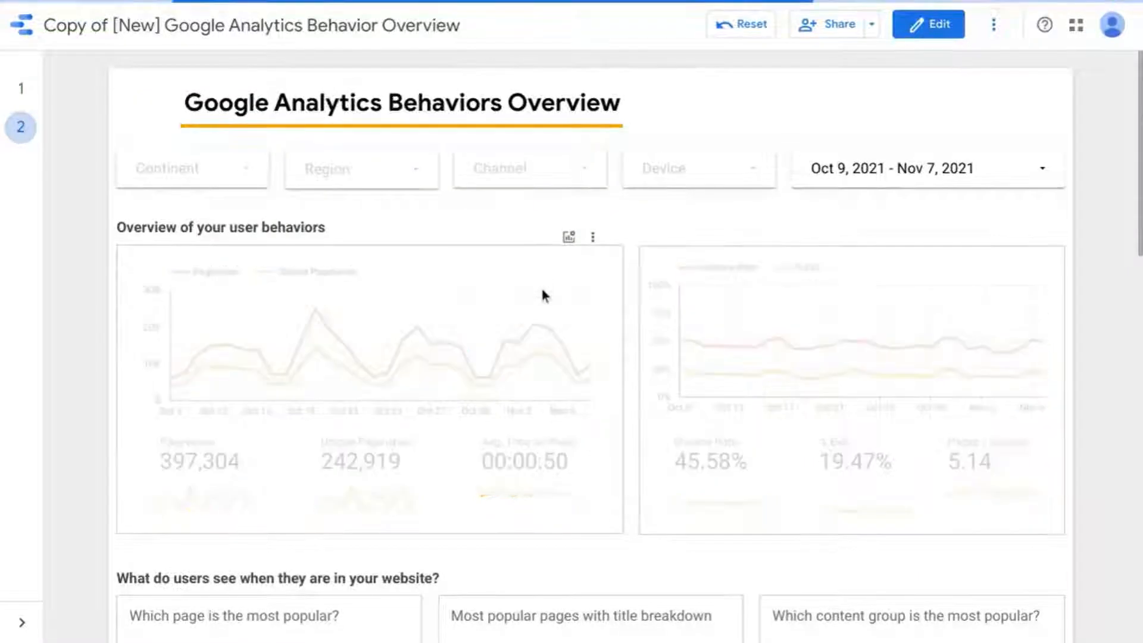
mouse_move(546, 305)
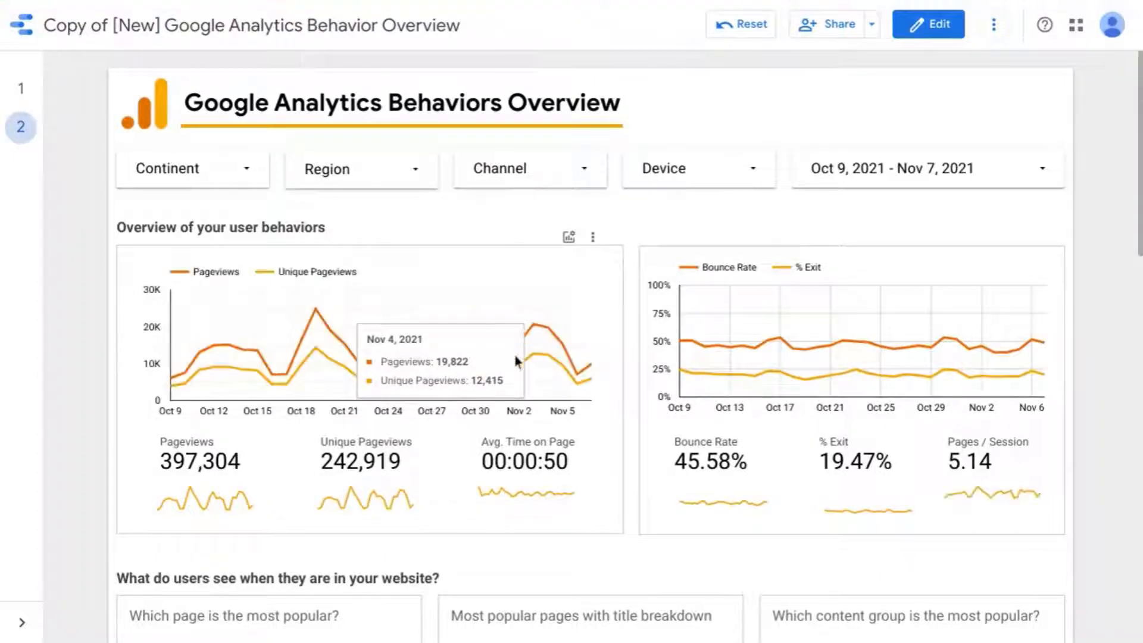
mouse_move(313, 335)
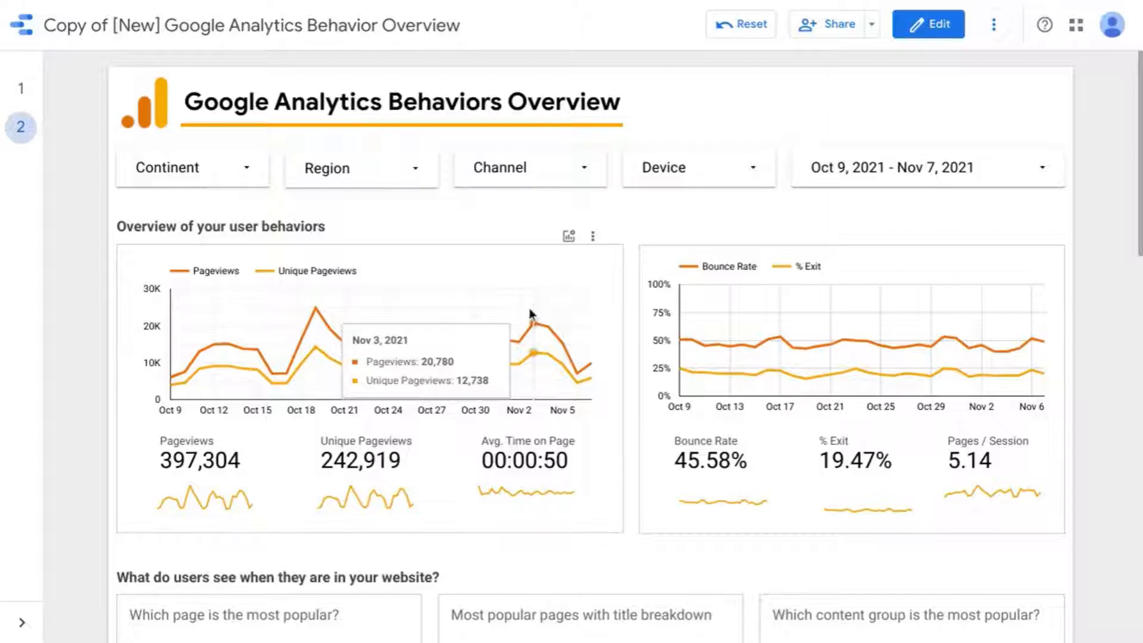
Step: Cross-filter the viewed report to about Oct 27 to Nov 3 from the Pageviews chart, examine the other charts, and clear the filter
left_click_drag(531, 315, 440, 360)
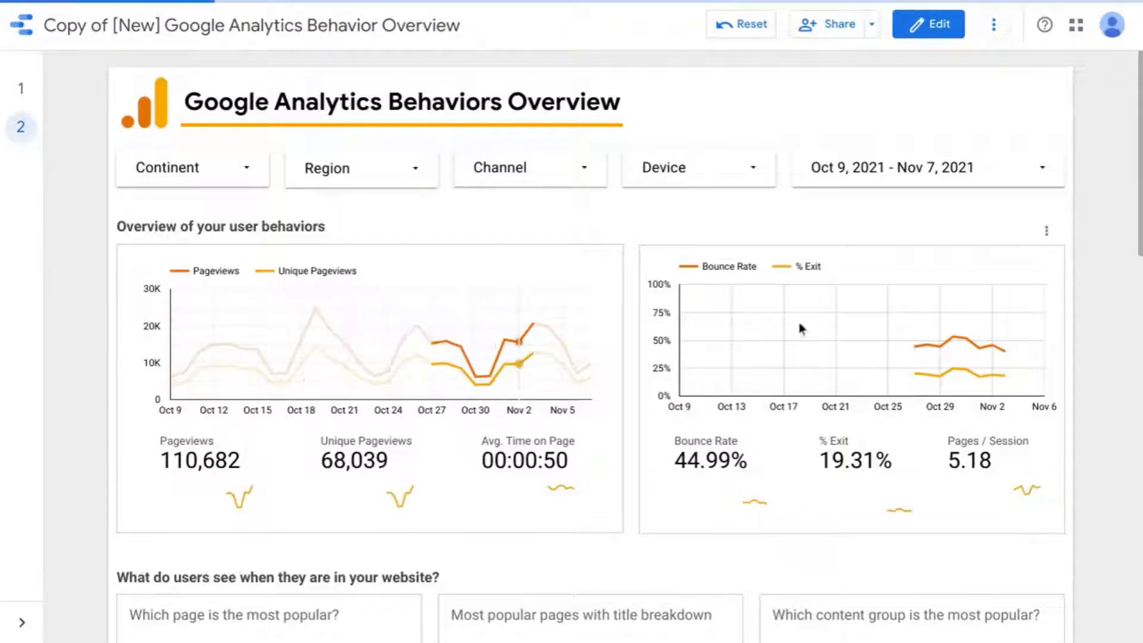
scroll(481, 426, "down", 1)
scroll(482, 425, "down", 3)
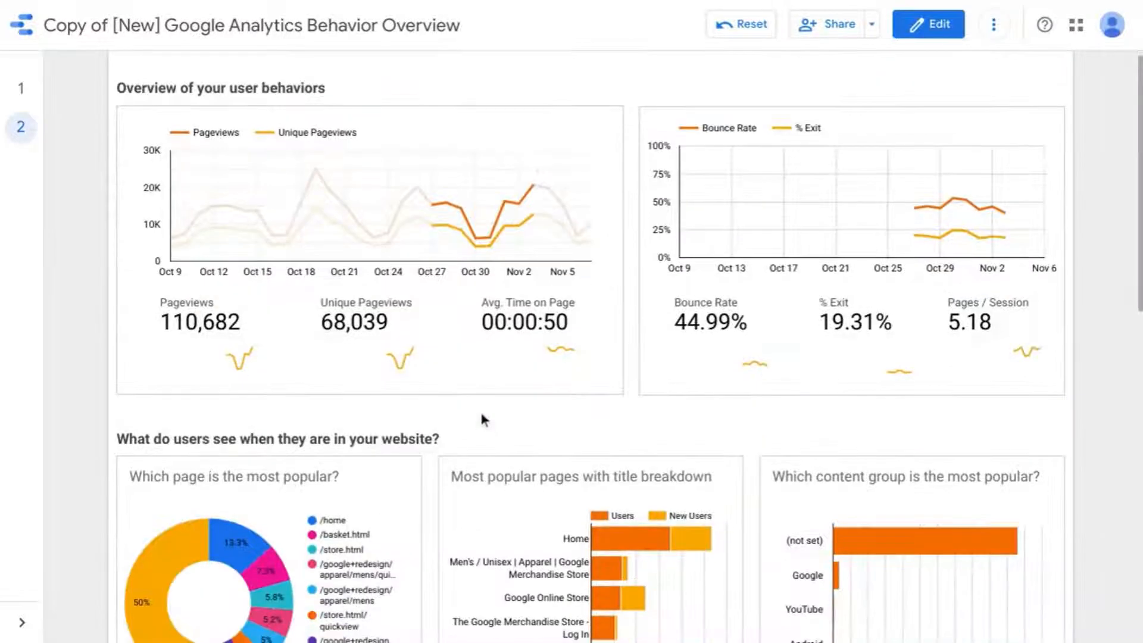
scroll(482, 417, "down", 5)
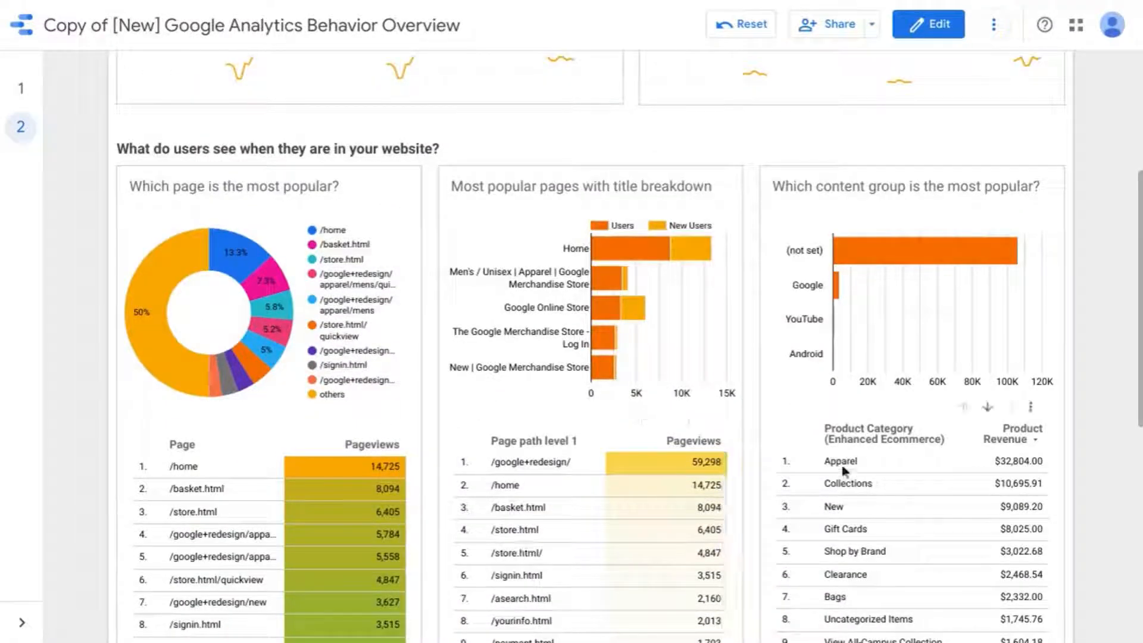
scroll(852, 381, "down", 2)
scroll(850, 381, "down", 7)
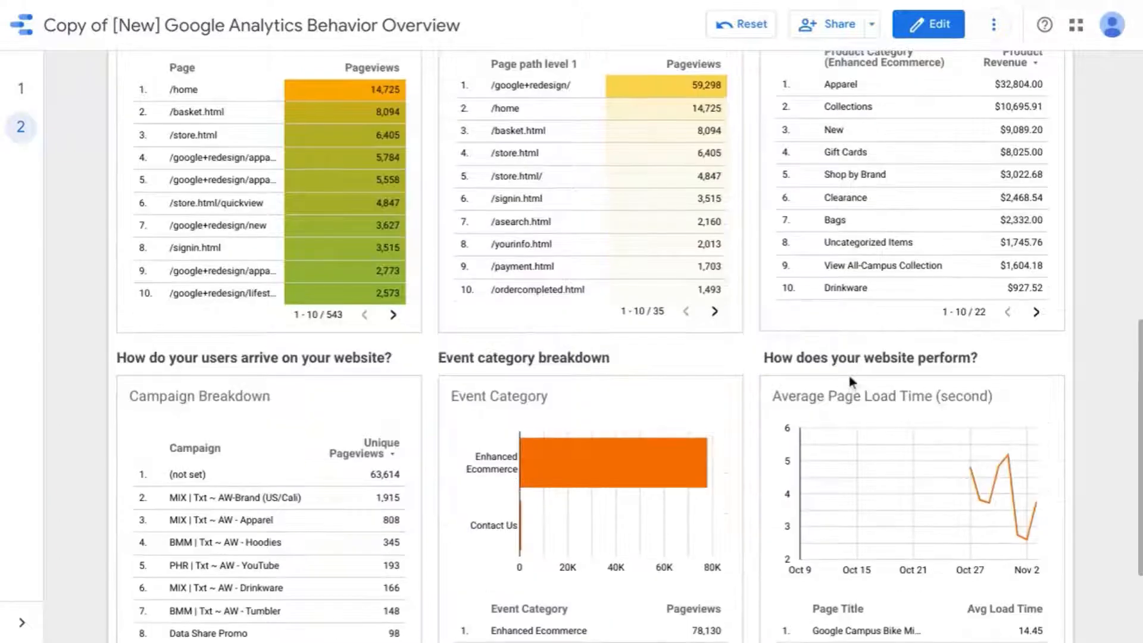
scroll(937, 458, "up", 1)
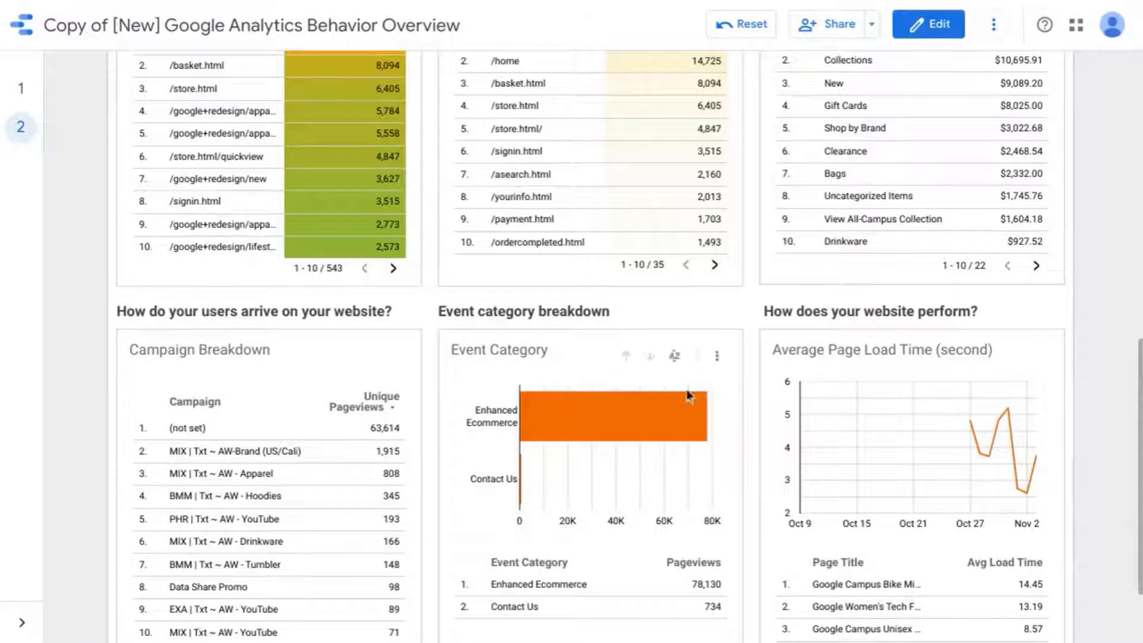
scroll(685, 381, "up", 4)
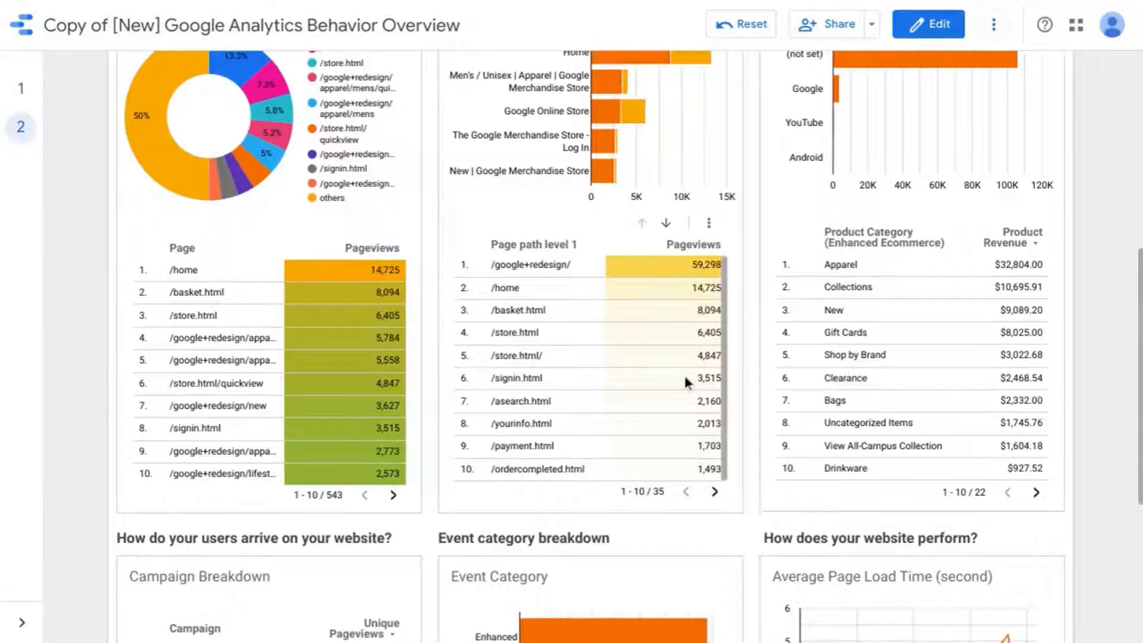
scroll(748, 324, "up", 9)
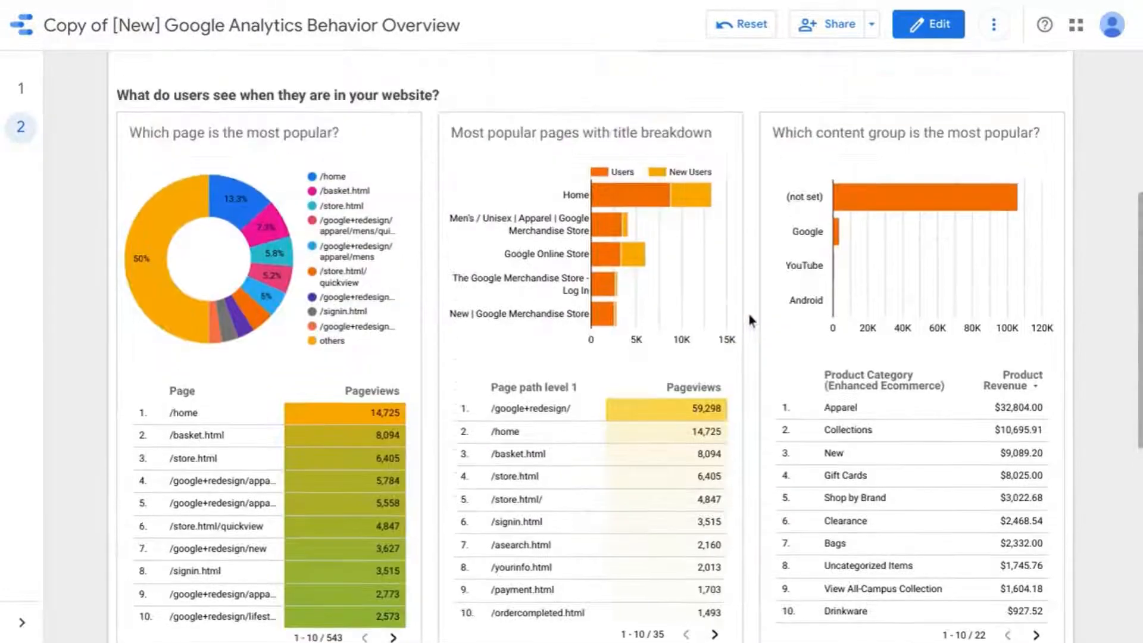
scroll(750, 317, "up", 2)
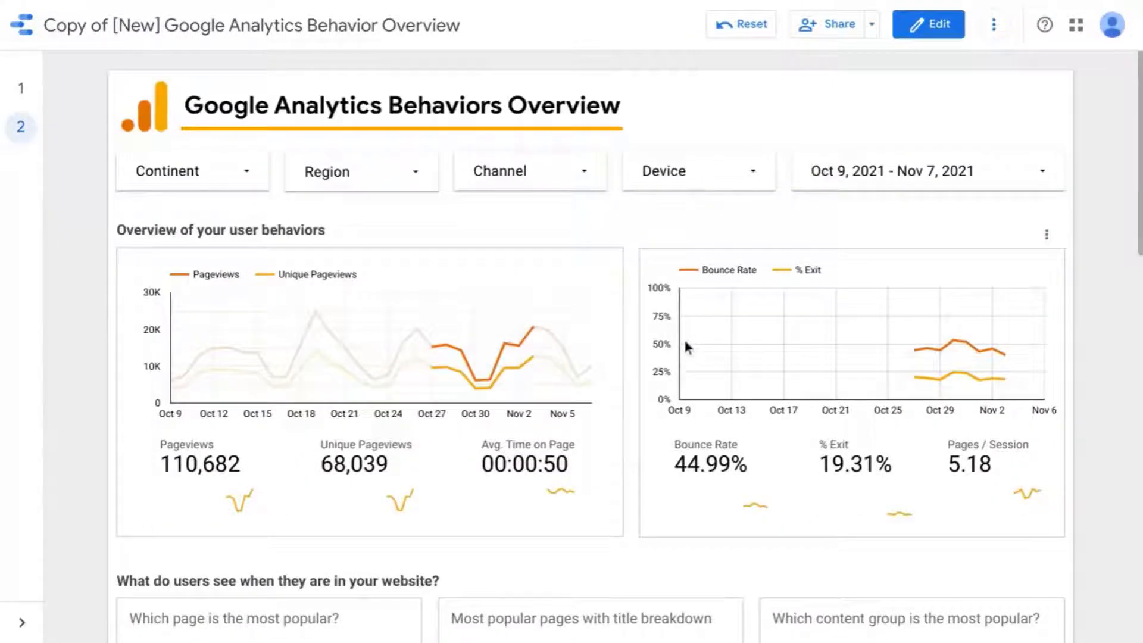
left_click(499, 310)
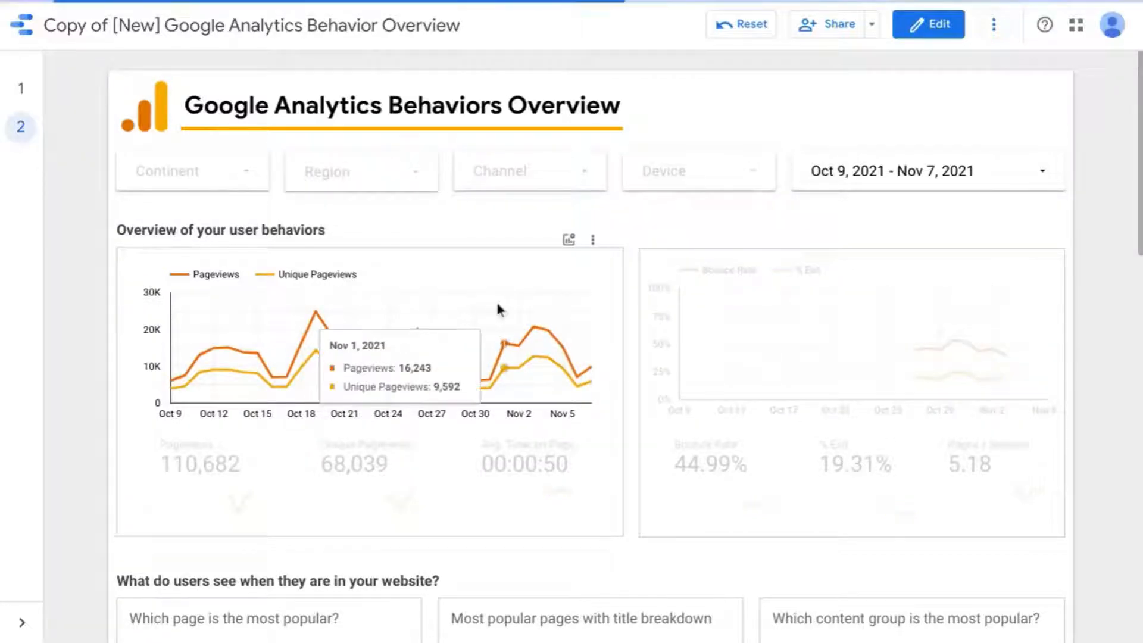